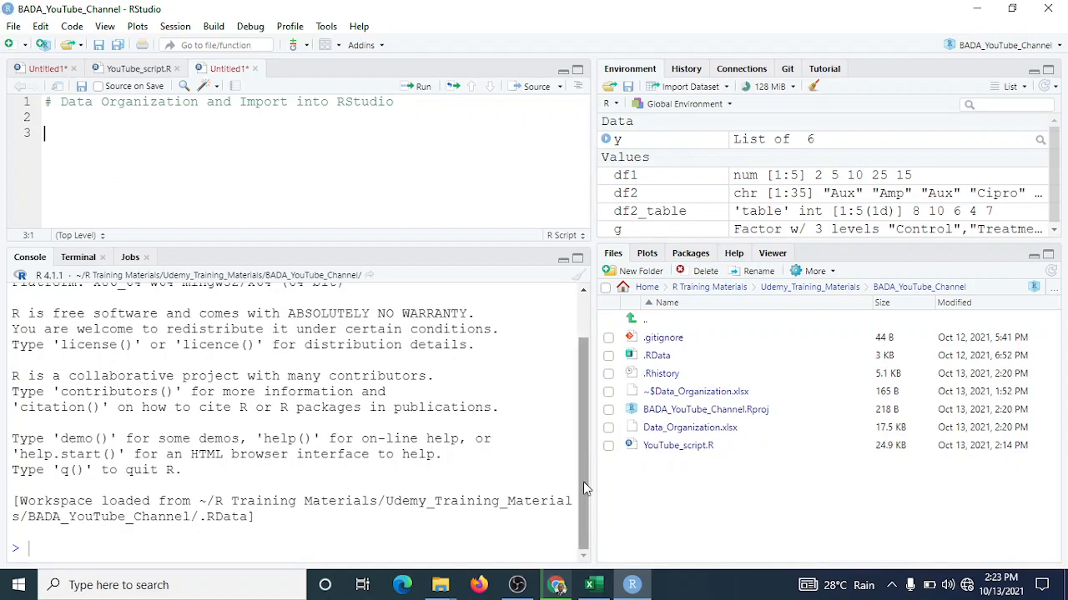
Switch to the Data_Organization workbook in Excel and examine the Group column and the Single rows on the wide_data sheet
click(597, 587)
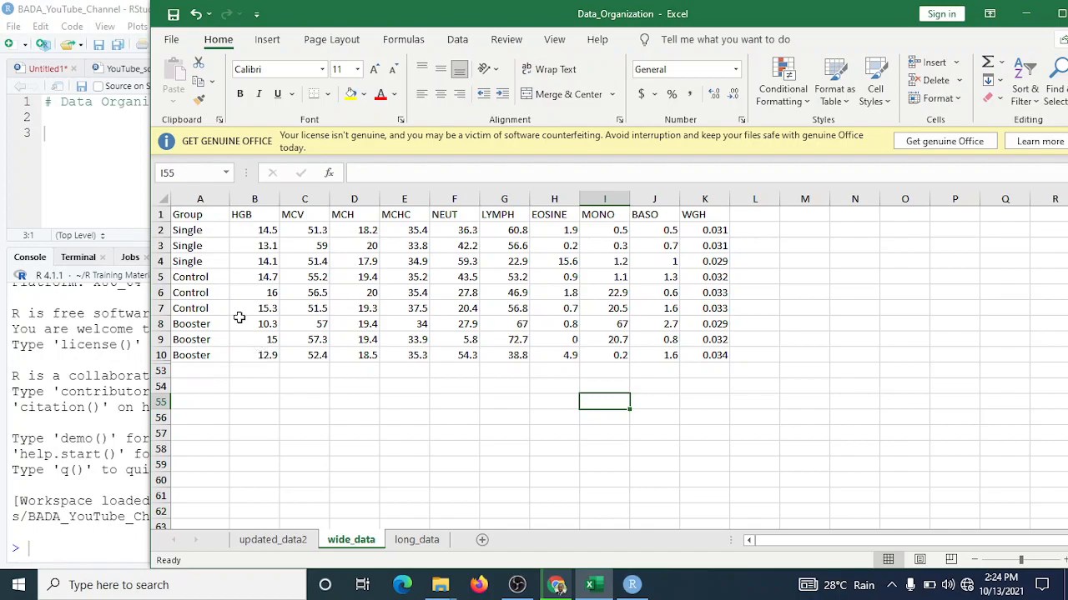
click(200, 198)
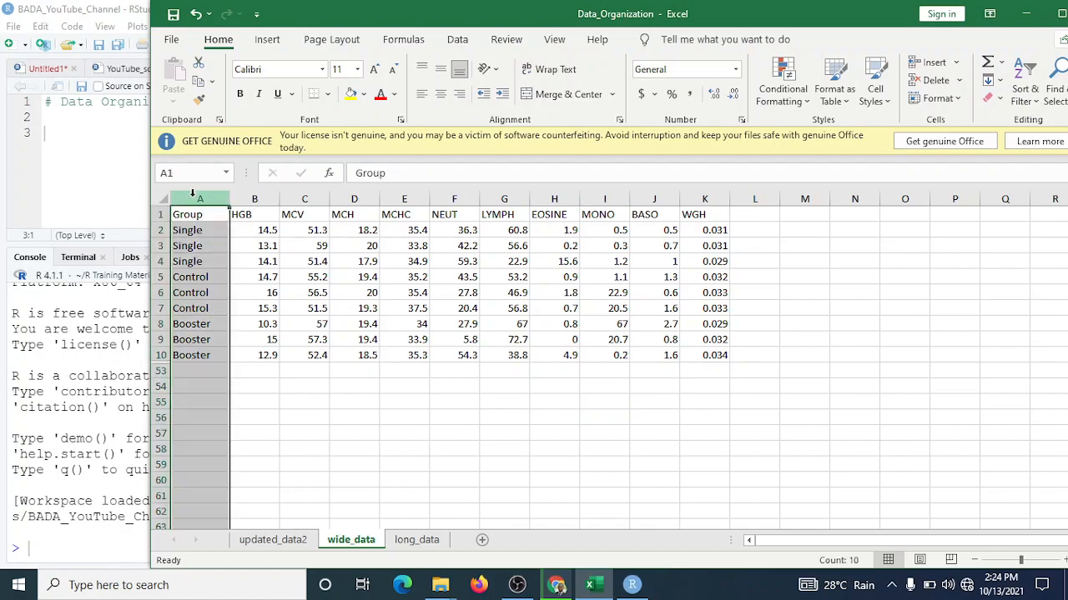
click(192, 216)
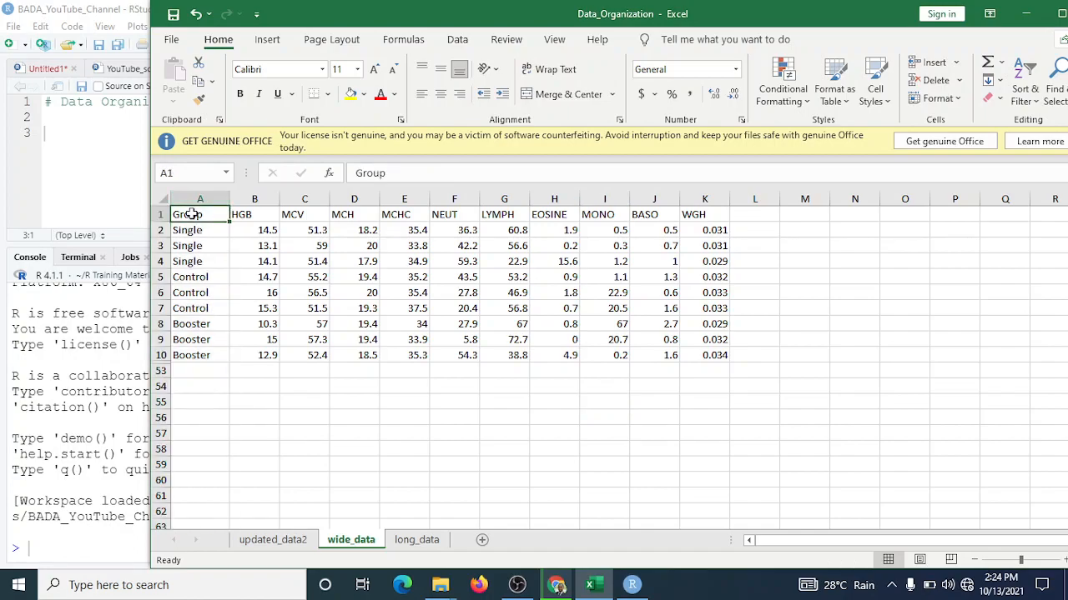
drag(158, 230, 158, 264)
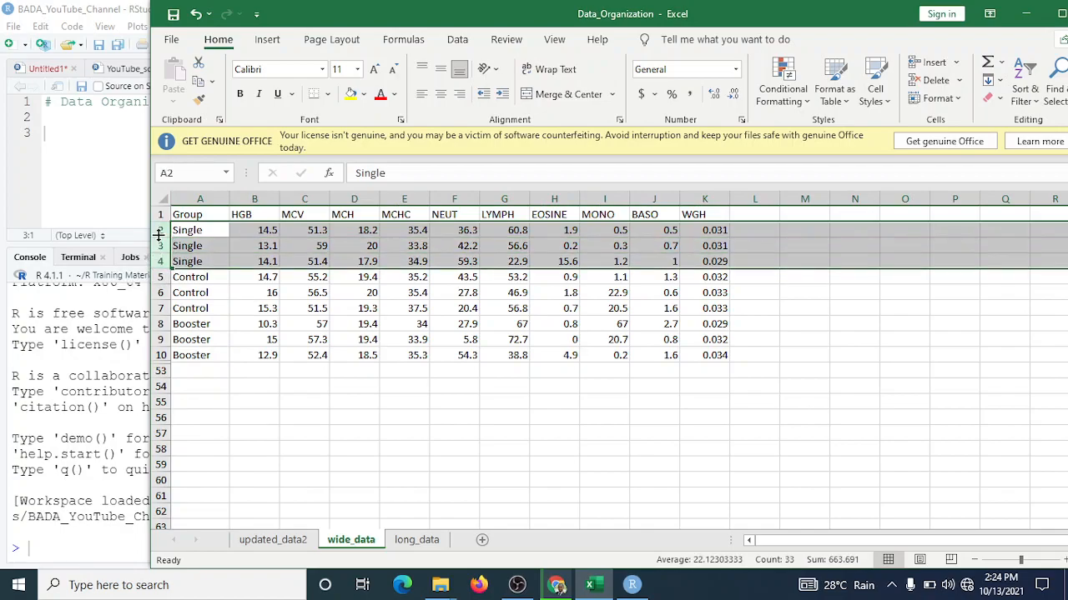
click(179, 233)
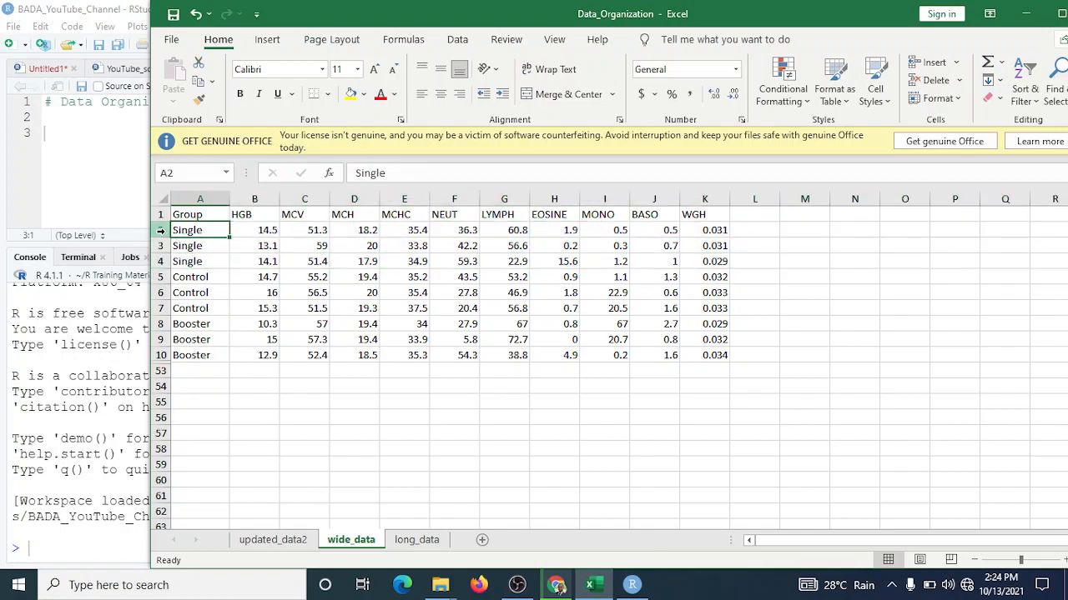
click(160, 230)
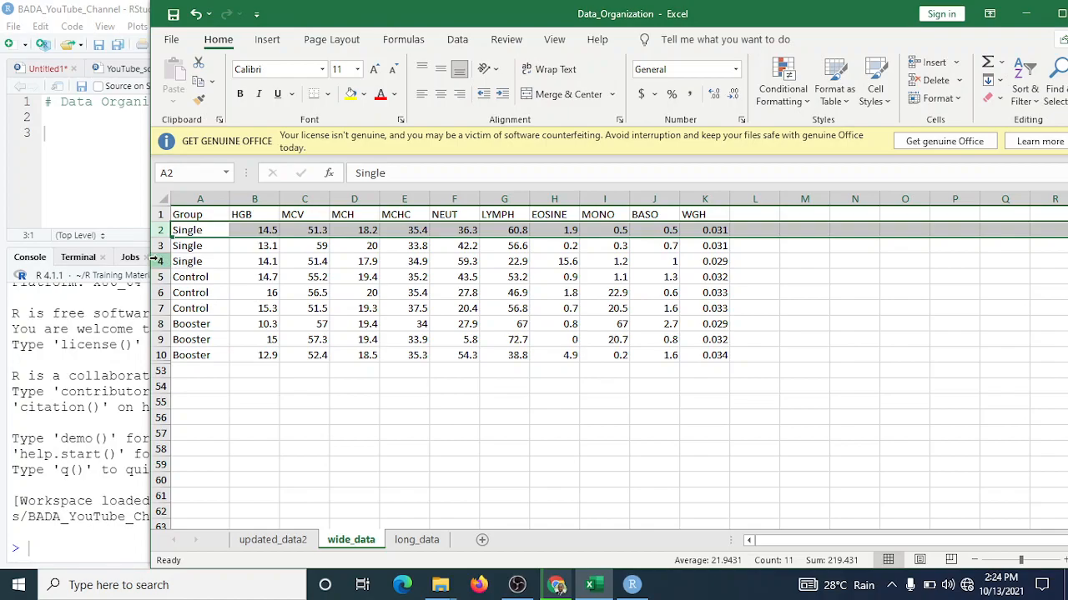
Fill the three Single rows, 2 to 4, with grey
drag(156, 231, 157, 261)
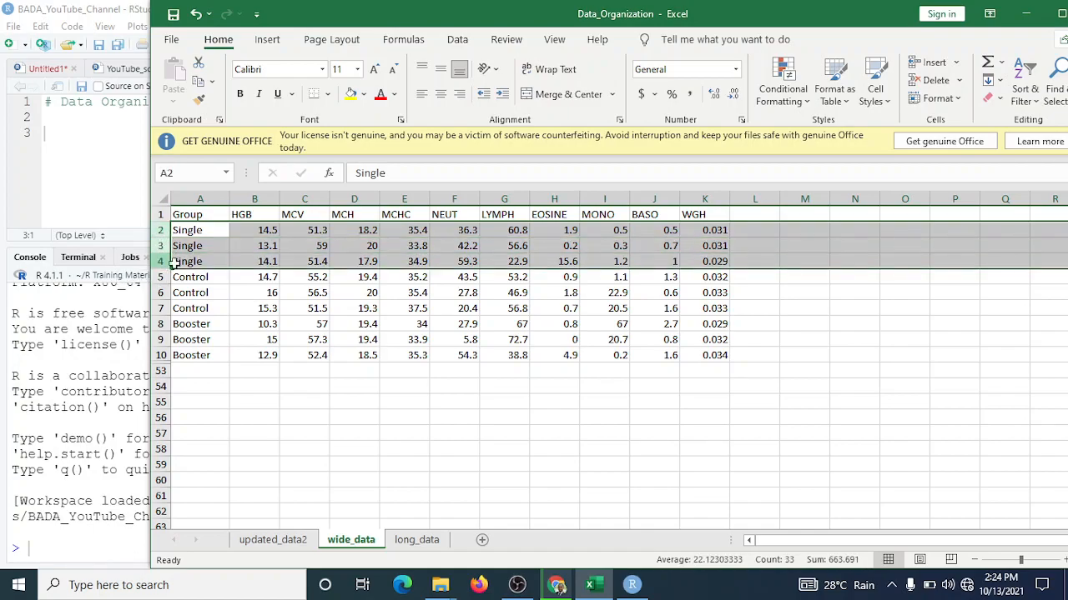
click(364, 95)
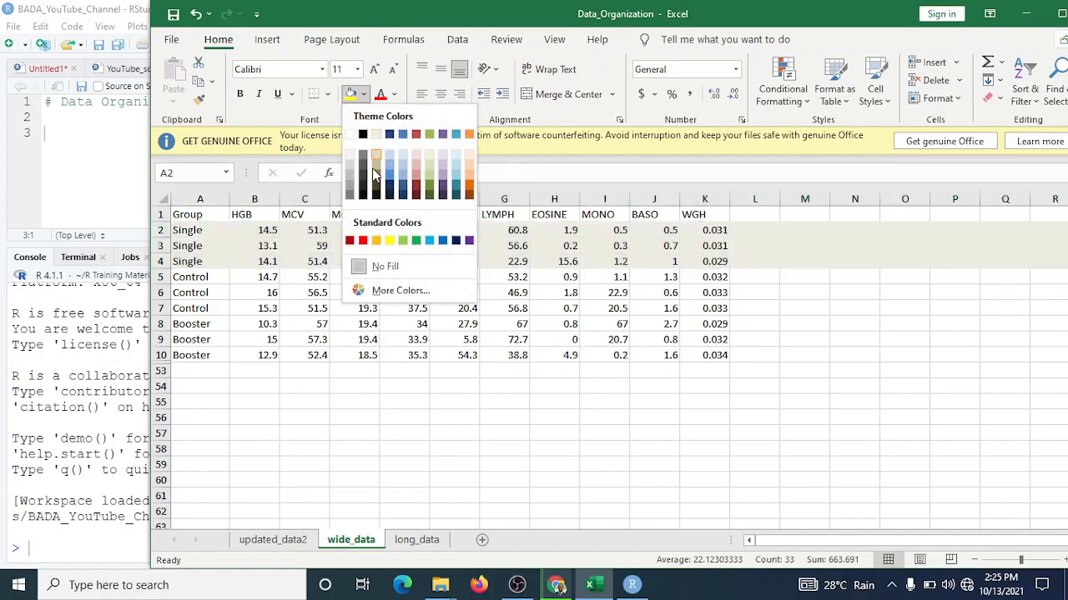
click(470, 241)
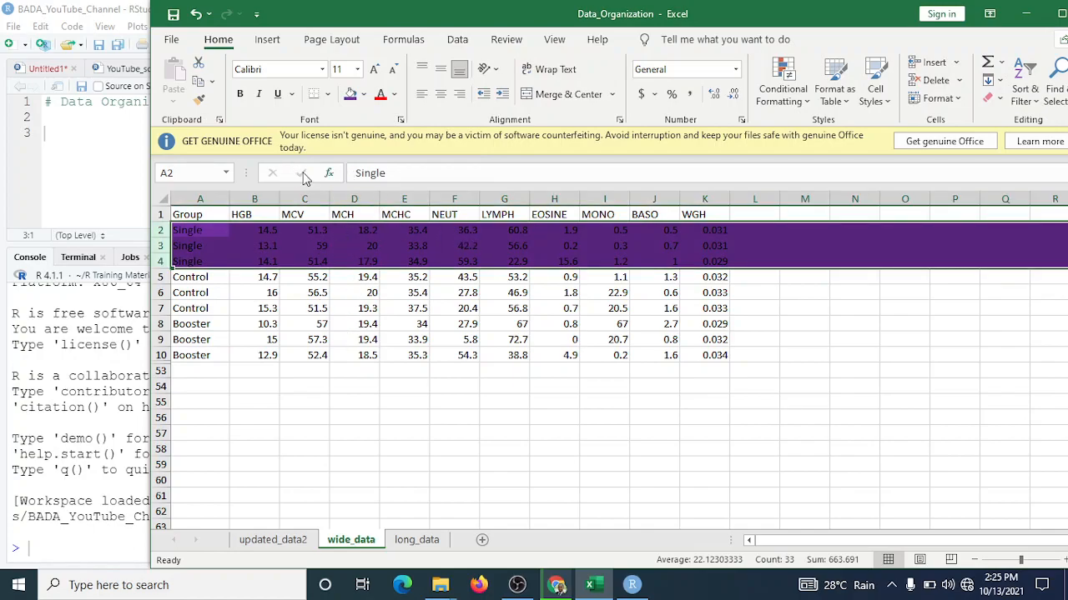
click(362, 95)
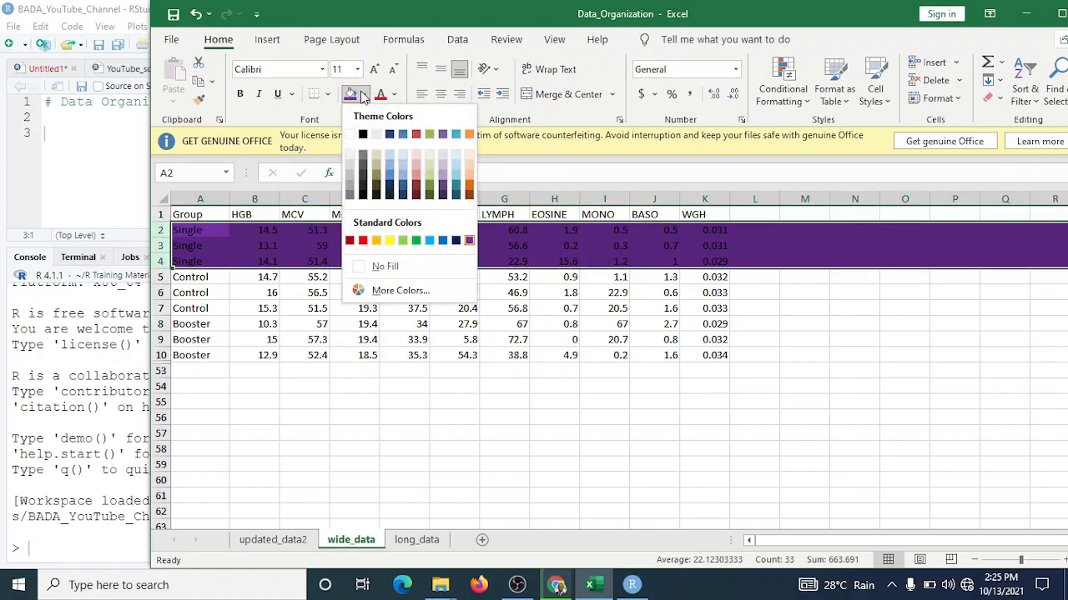
click(350, 181)
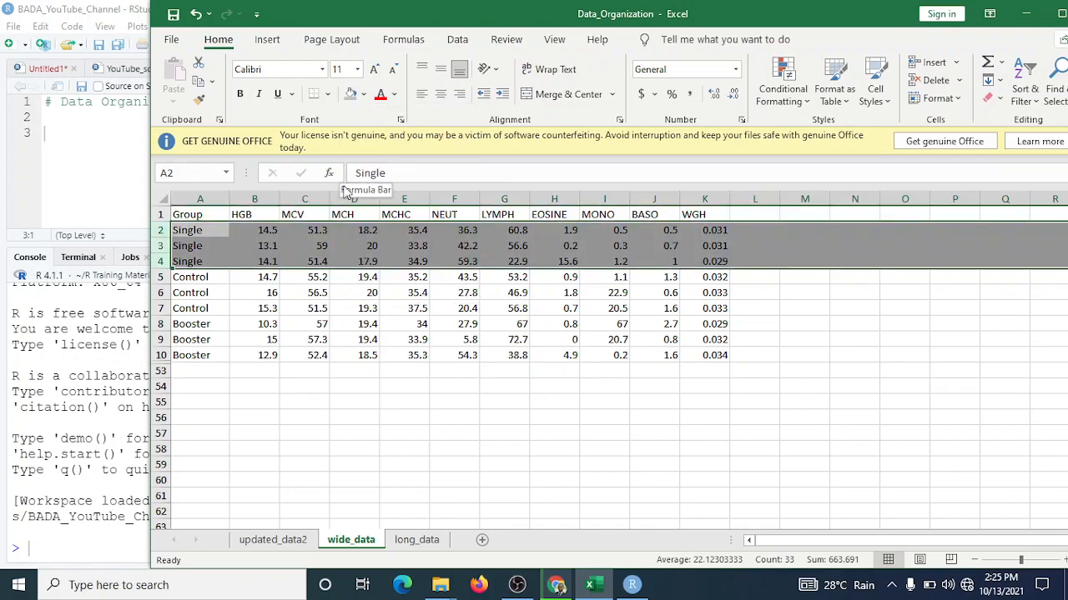
Fill the three Control rows, 5 to 7, with dark blue
click(151, 277)
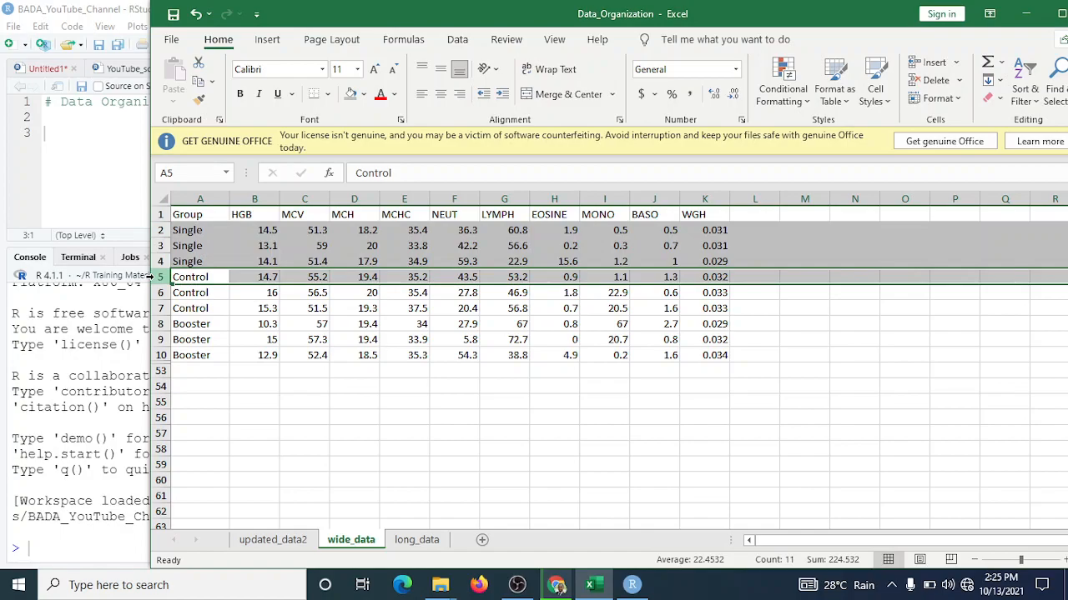
drag(152, 277, 156, 309)
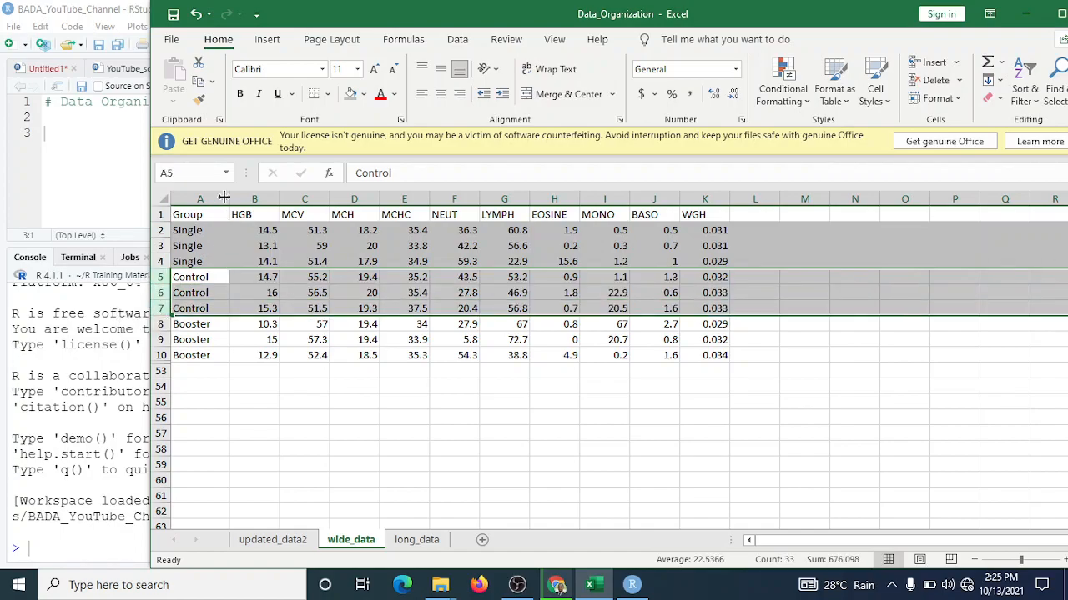
click(365, 96)
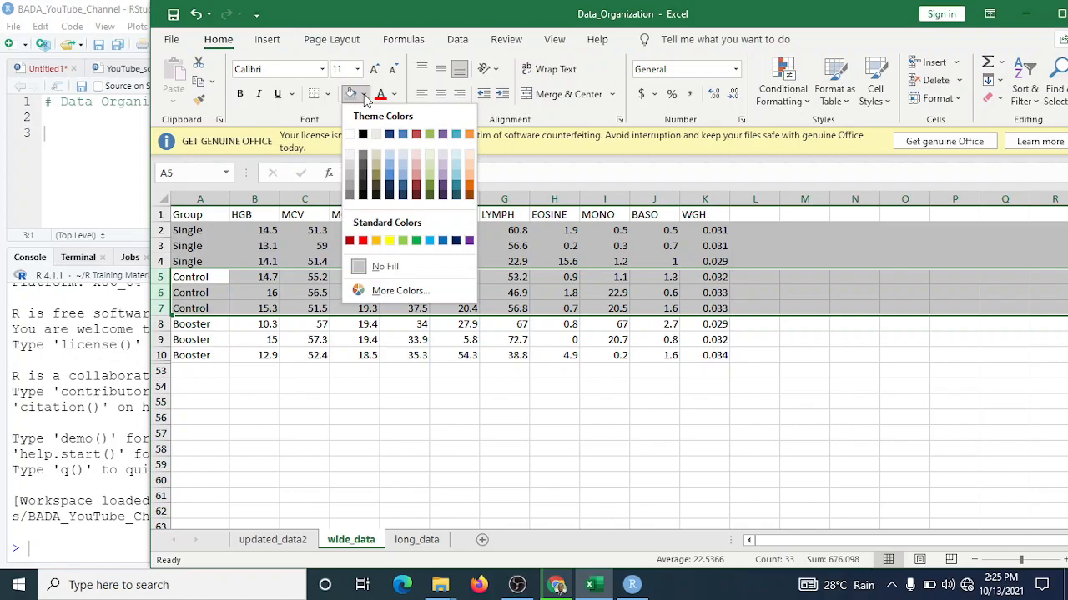
click(403, 185)
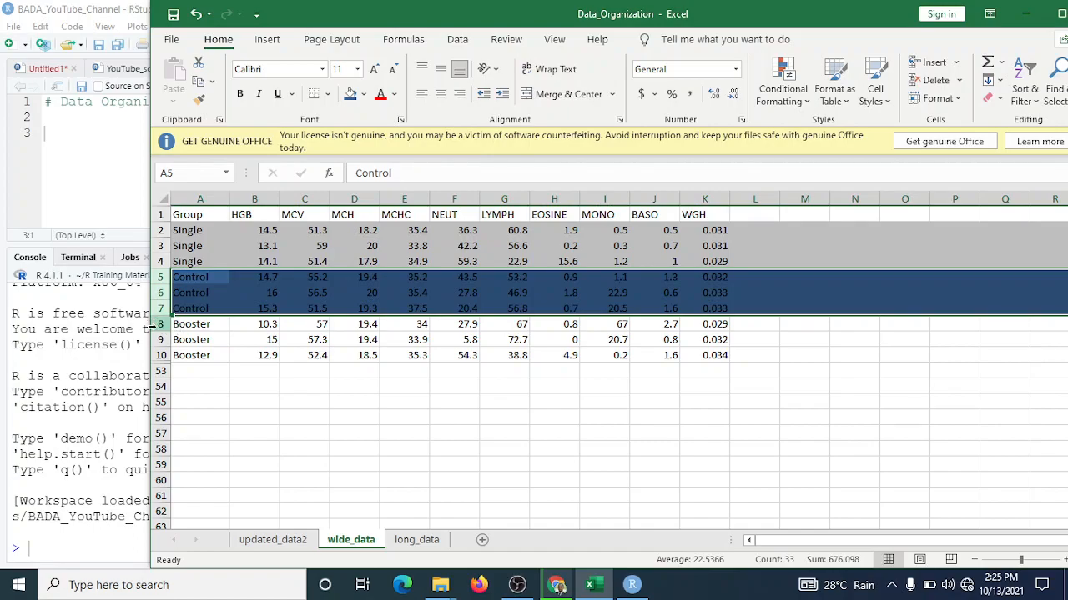
Fill the three Booster rows, 8 to 10, with yellow
drag(155, 323, 157, 357)
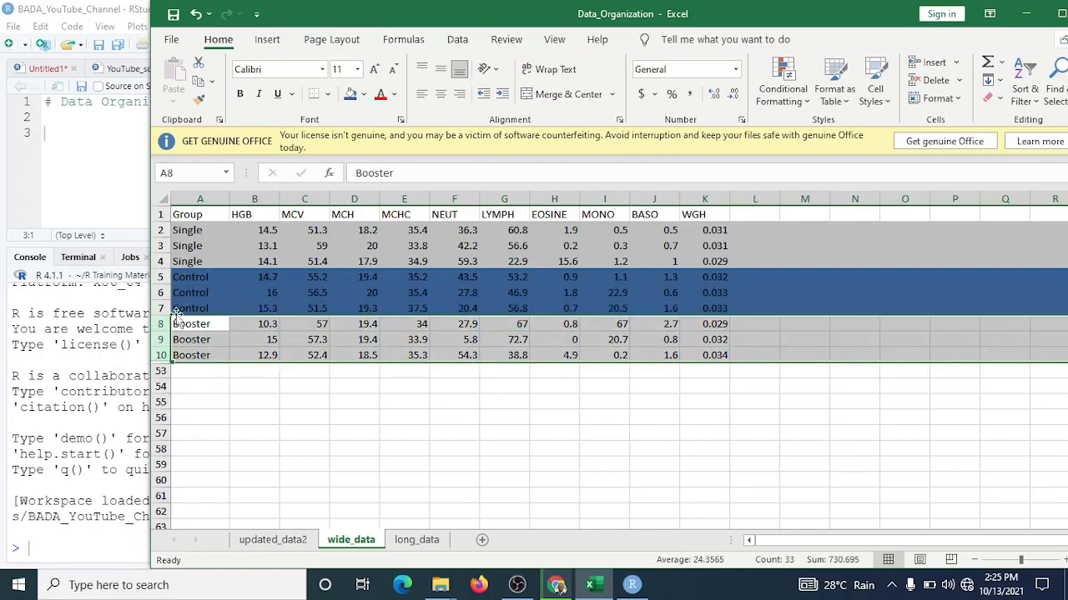
click(362, 95)
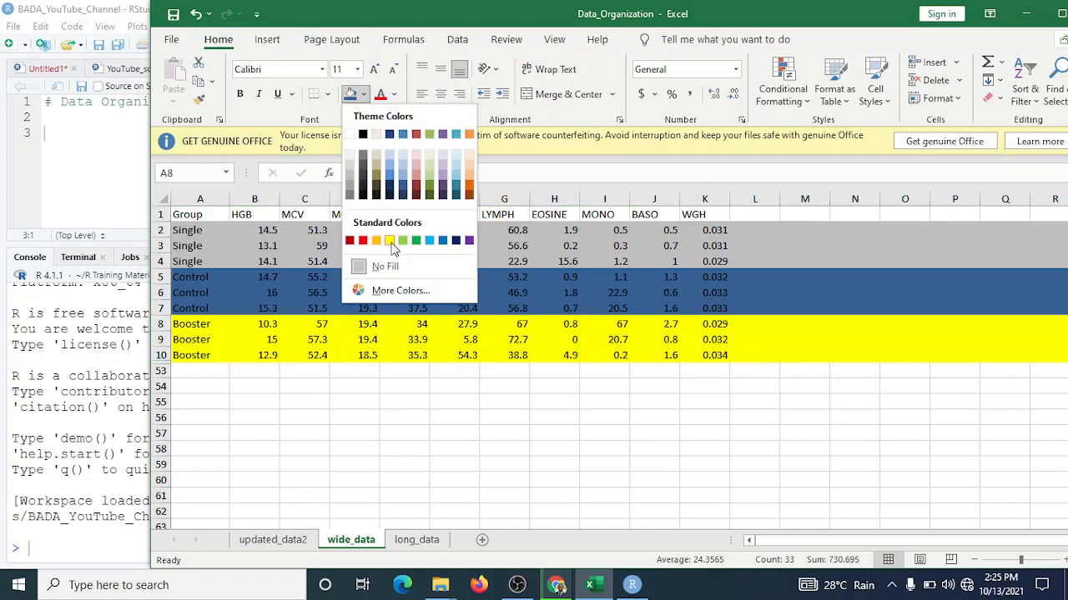
click(389, 241)
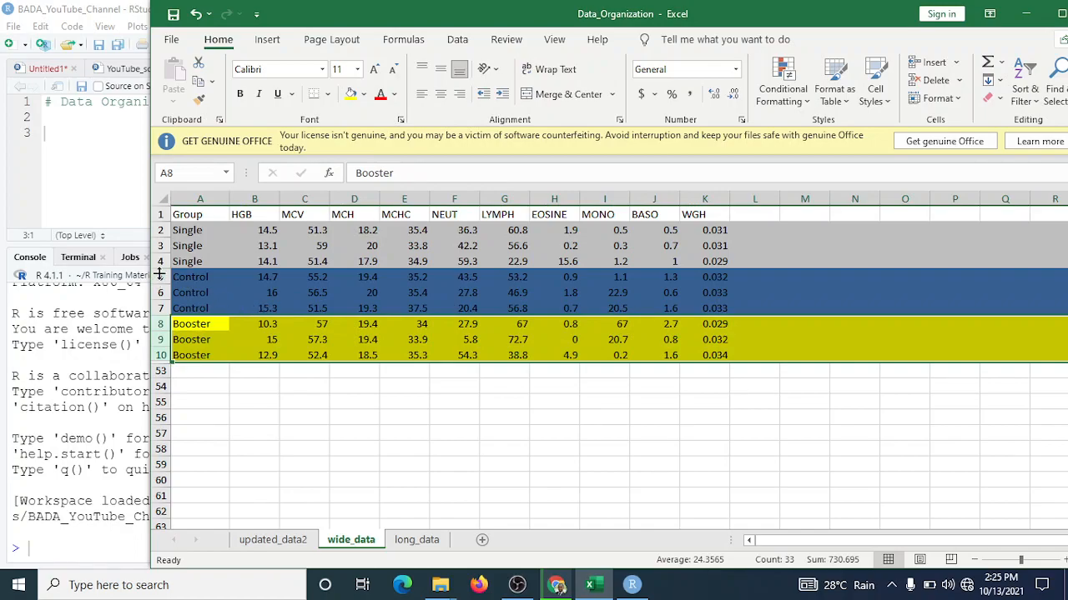
Change the fill colour of the three Control rows, 5 to 7, to dark orange
drag(158, 276, 160, 308)
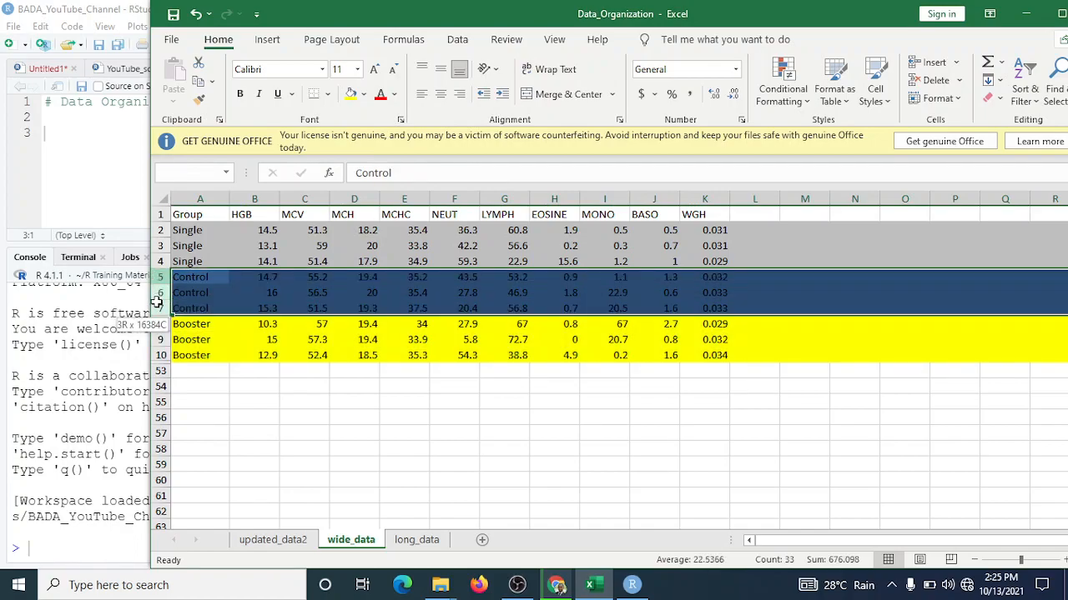
click(363, 95)
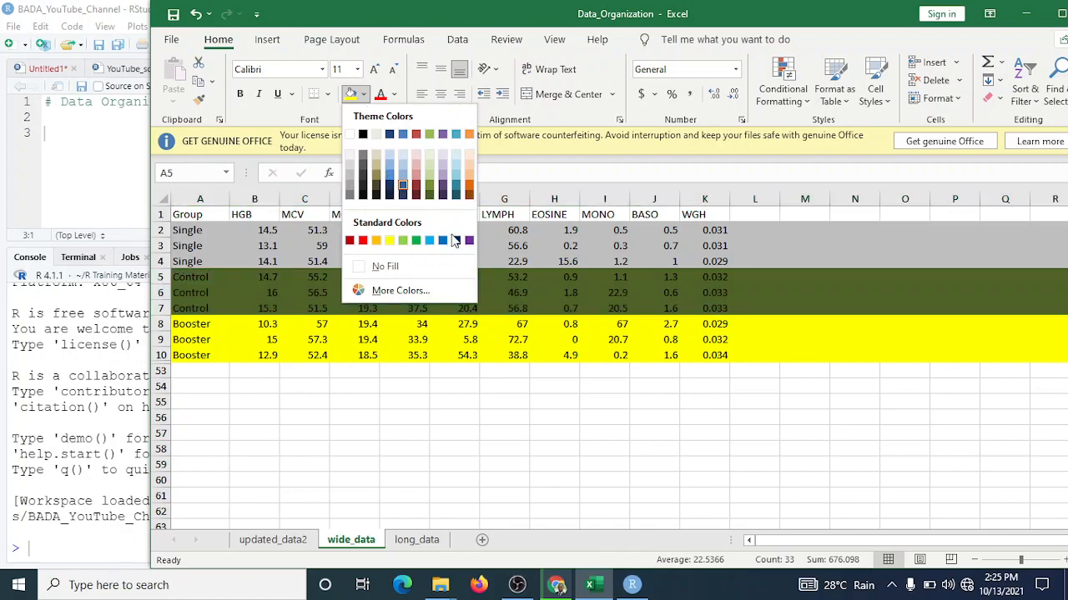
click(470, 187)
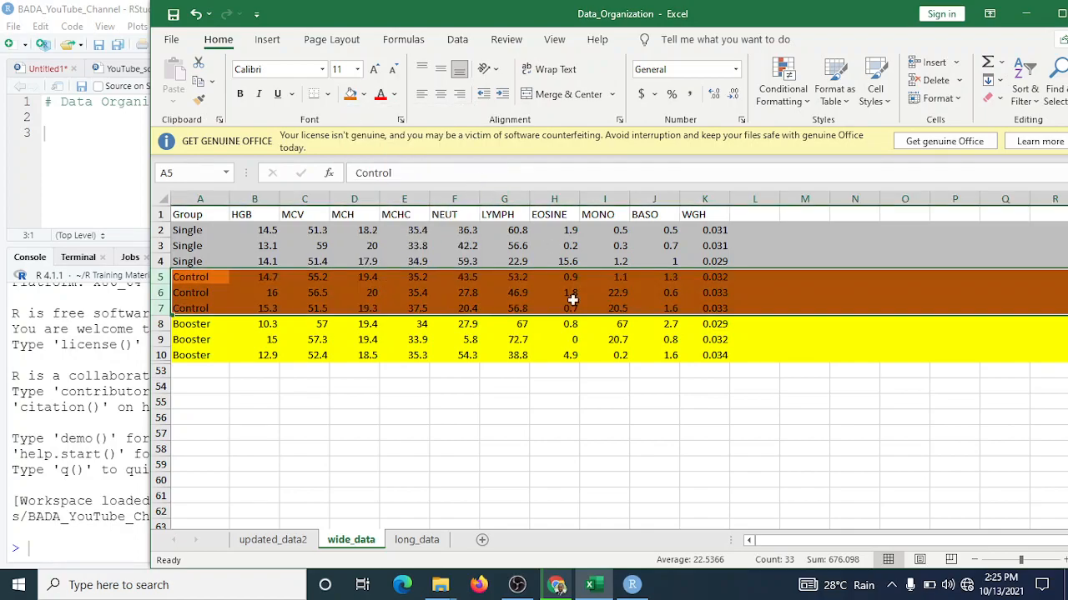
click(533, 424)
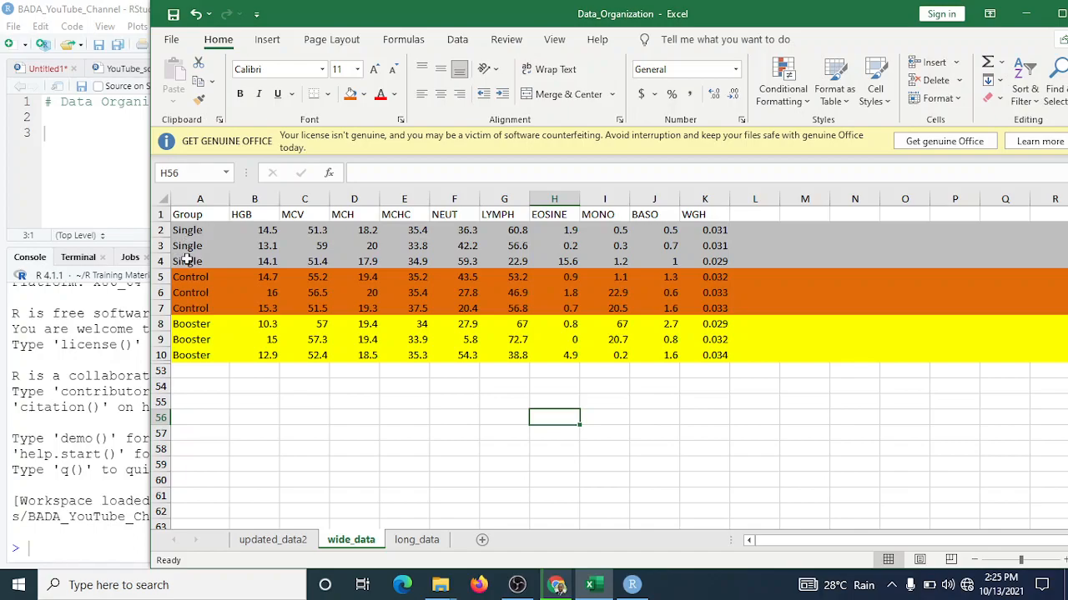
Examine the HGB, MCV and MCH columns of the wide-format table one after another
click(258, 216)
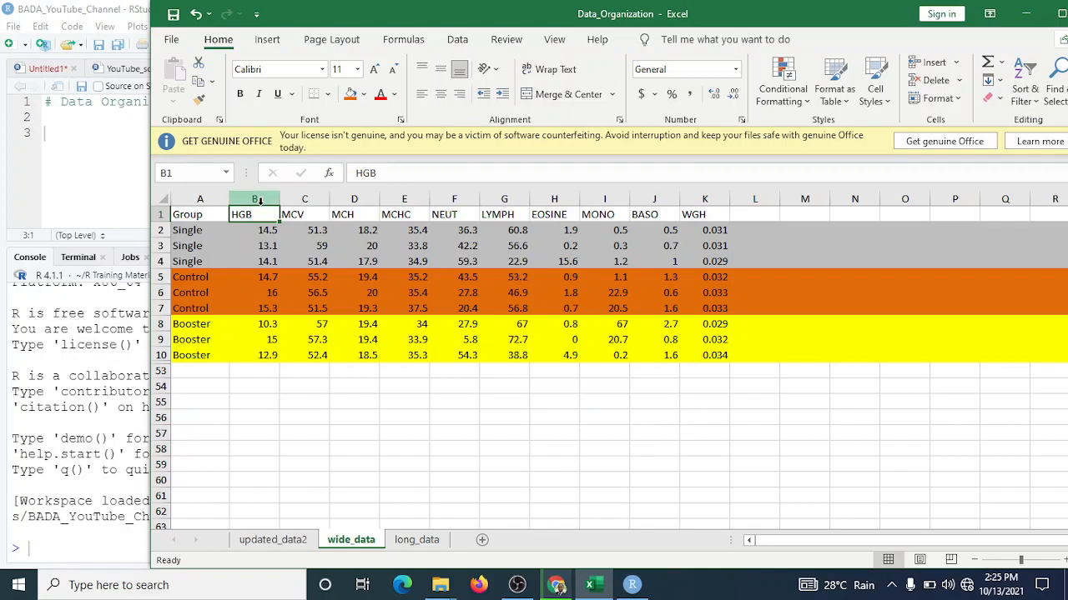
click(259, 201)
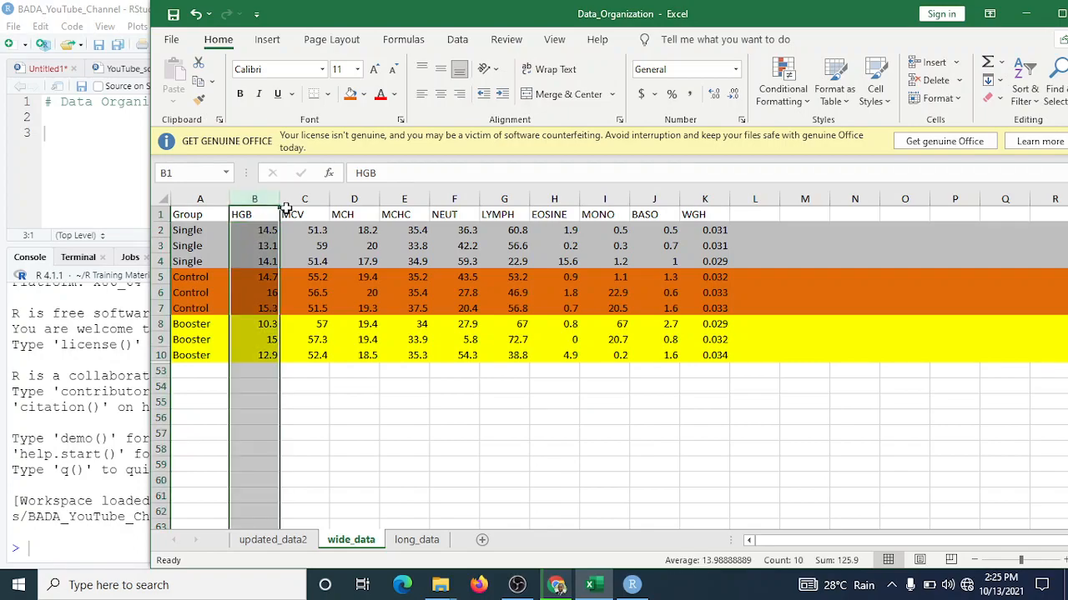
click(308, 199)
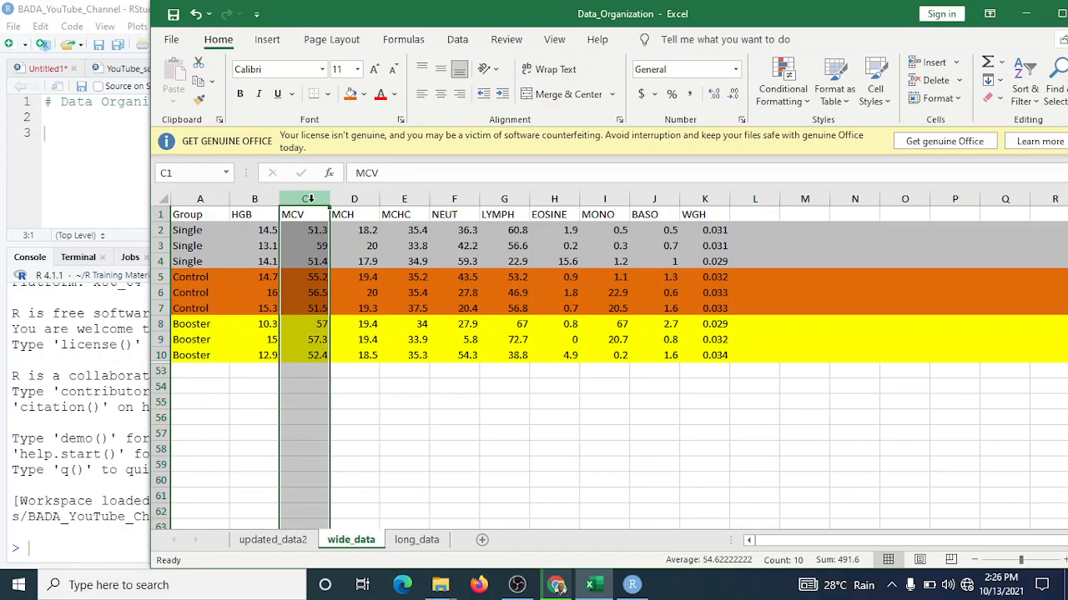
click(369, 198)
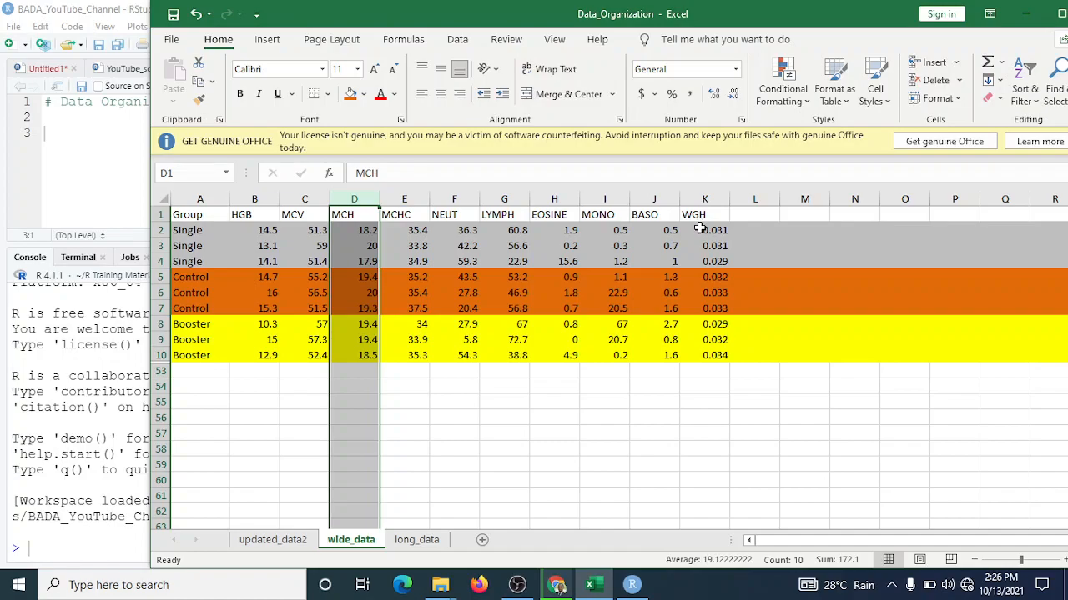
click(322, 384)
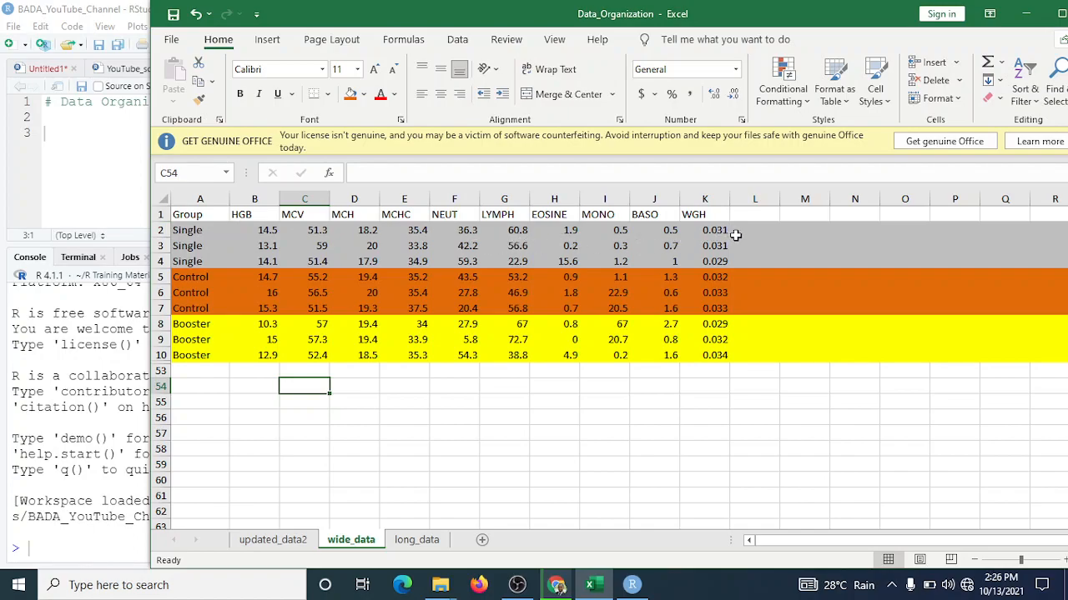
Insert two blank columns between the Group and HGB columns on the long_data sheet
click(417, 540)
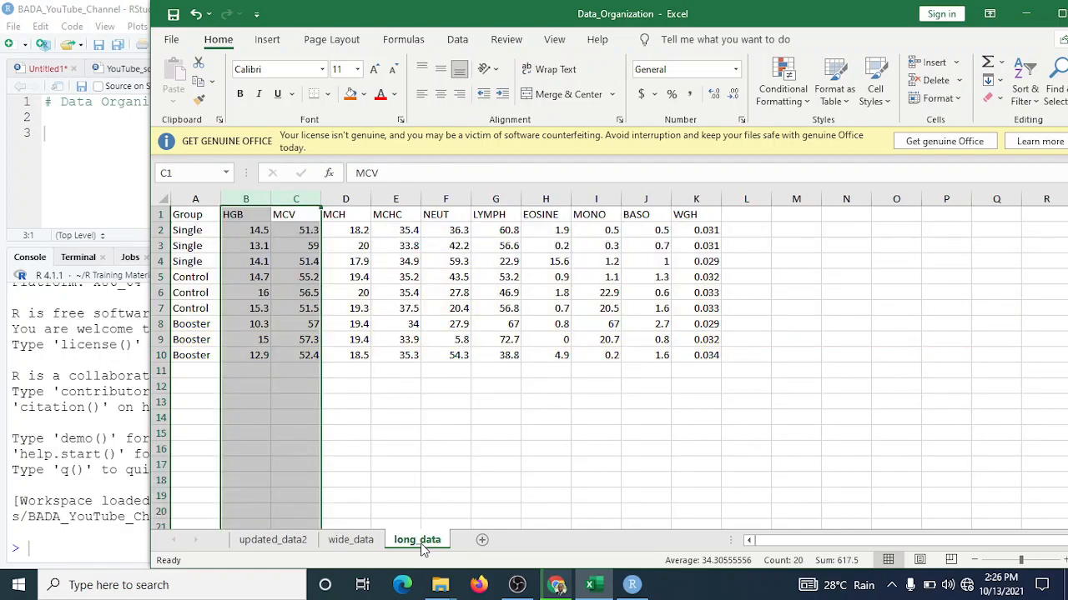
click(244, 198)
right_click(246, 201)
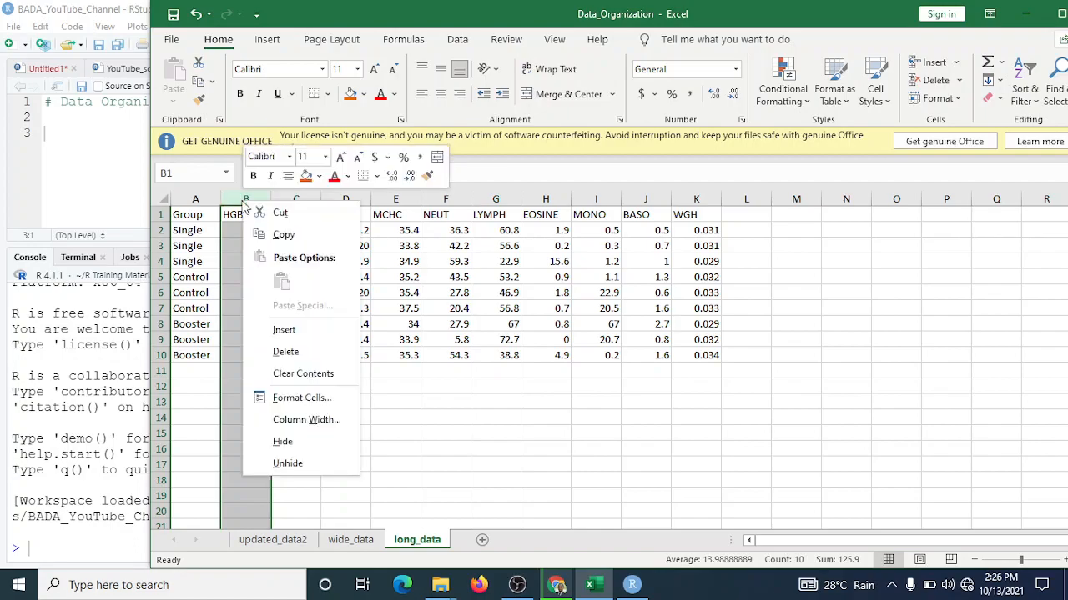
click(281, 331)
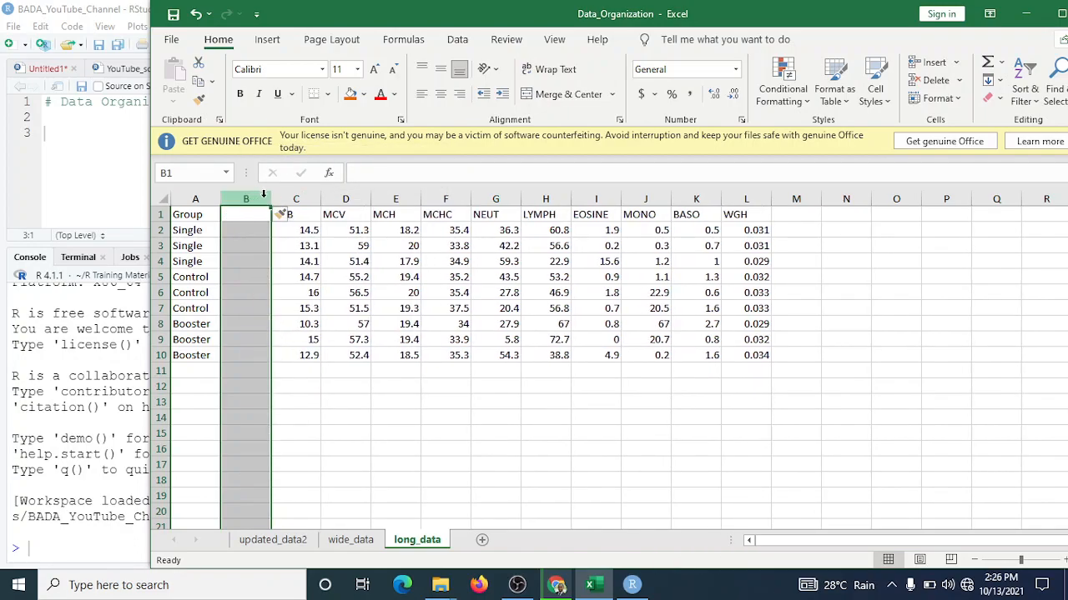
right_click(261, 196)
click(308, 324)
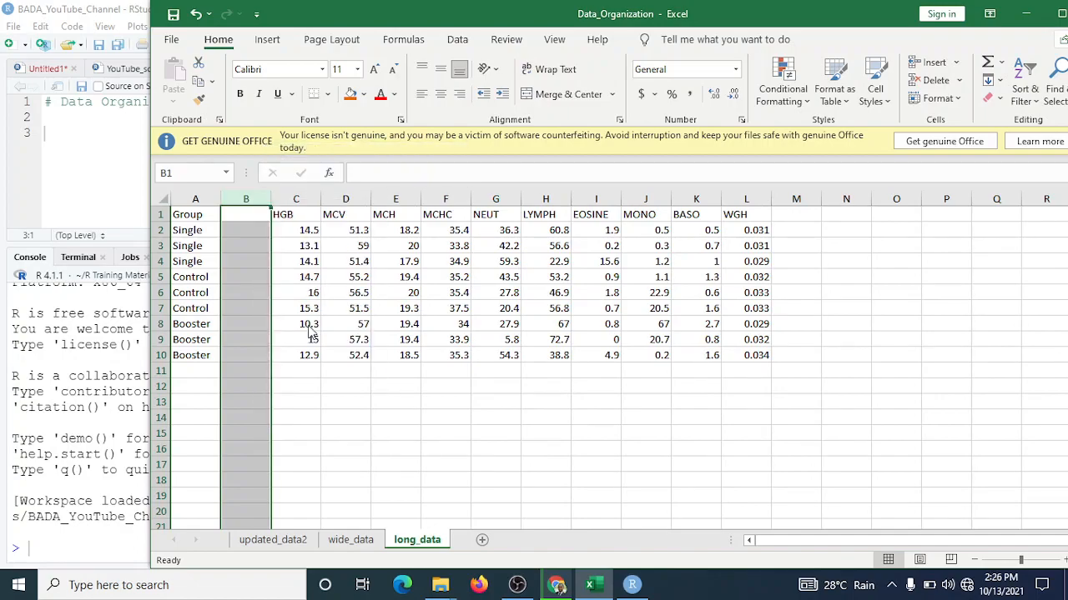
Enter the headers Parameter in B1 and Value in C1 for the two blank columns
click(246, 215)
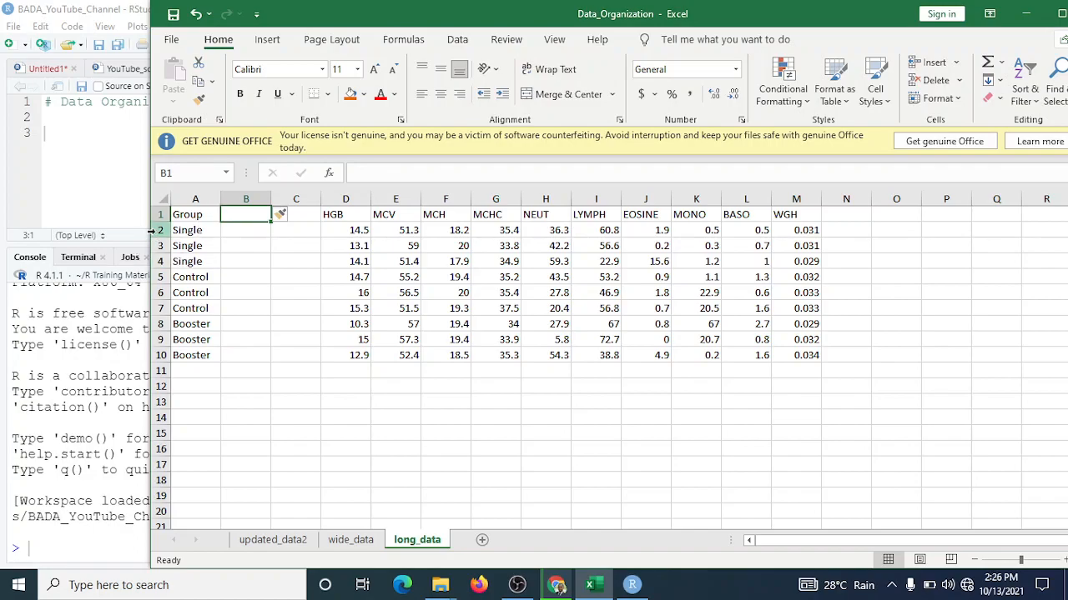
click(242, 233)
click(247, 217)
text(Para)
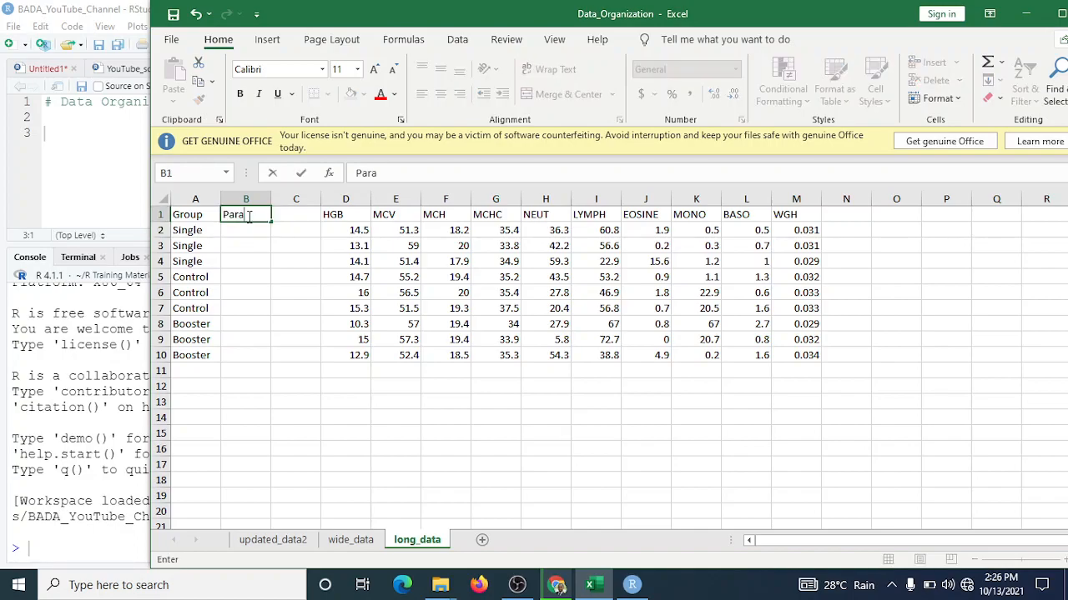
text(meter)
key(Tab)
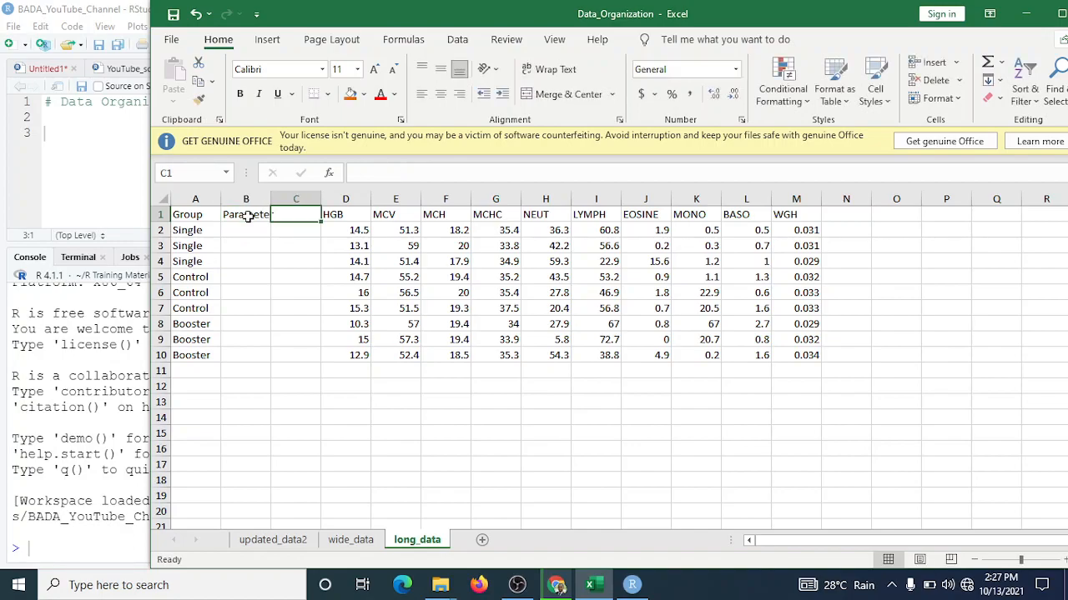
text(Value)
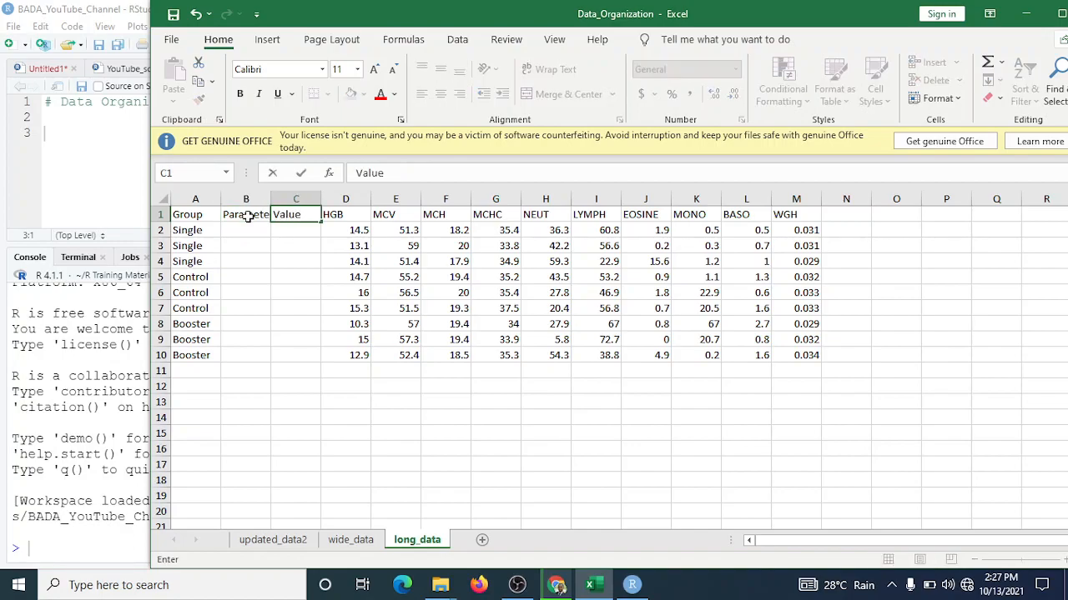
Enter HGB in B2 under the Parameter header and fill it down through B10
key(Return)
click(246, 228)
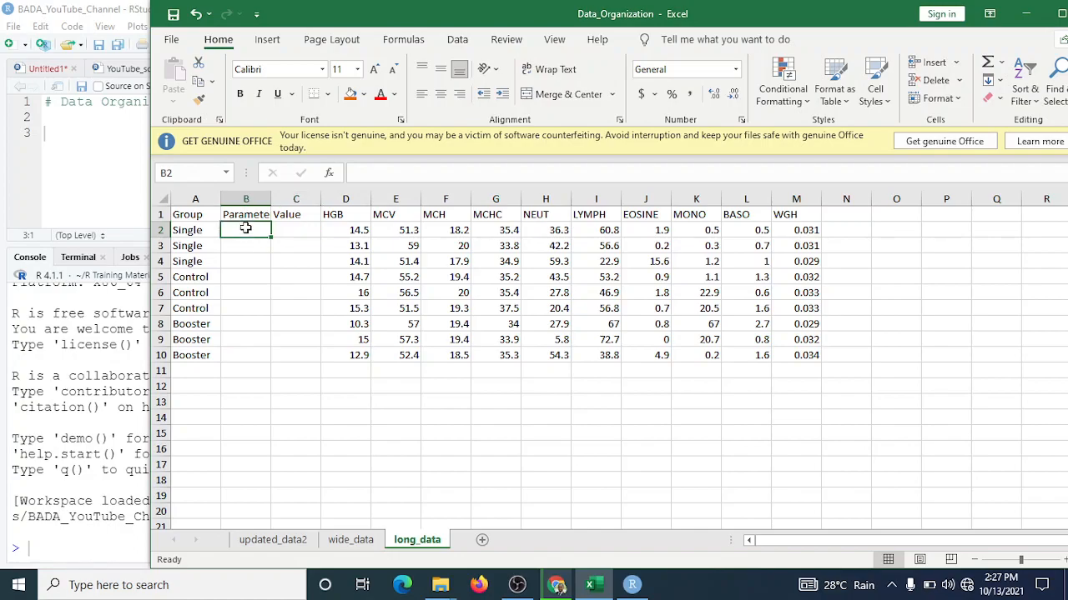
click(345, 215)
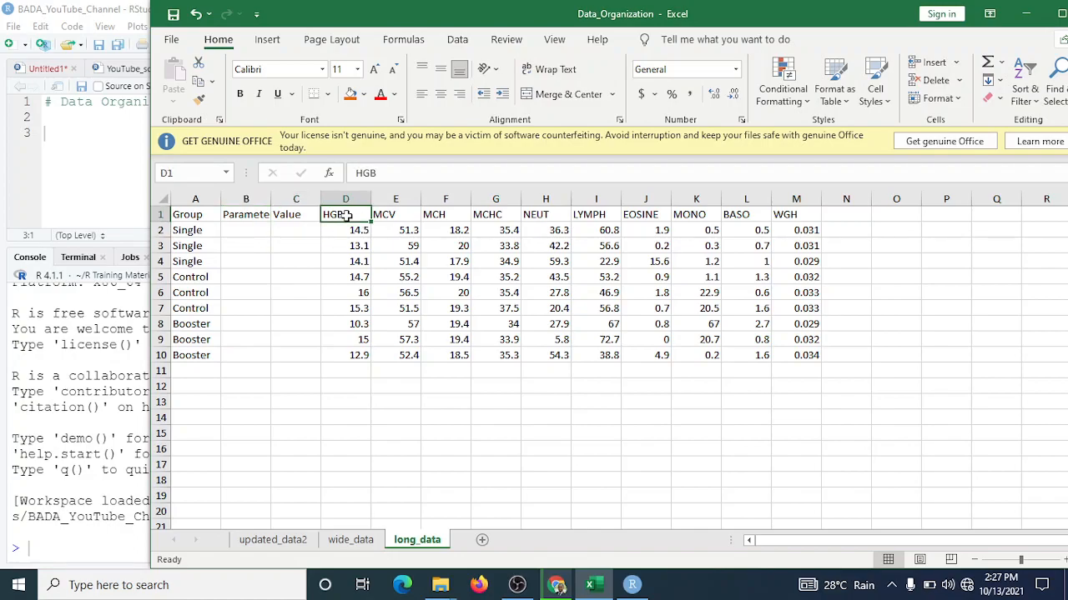
click(247, 228)
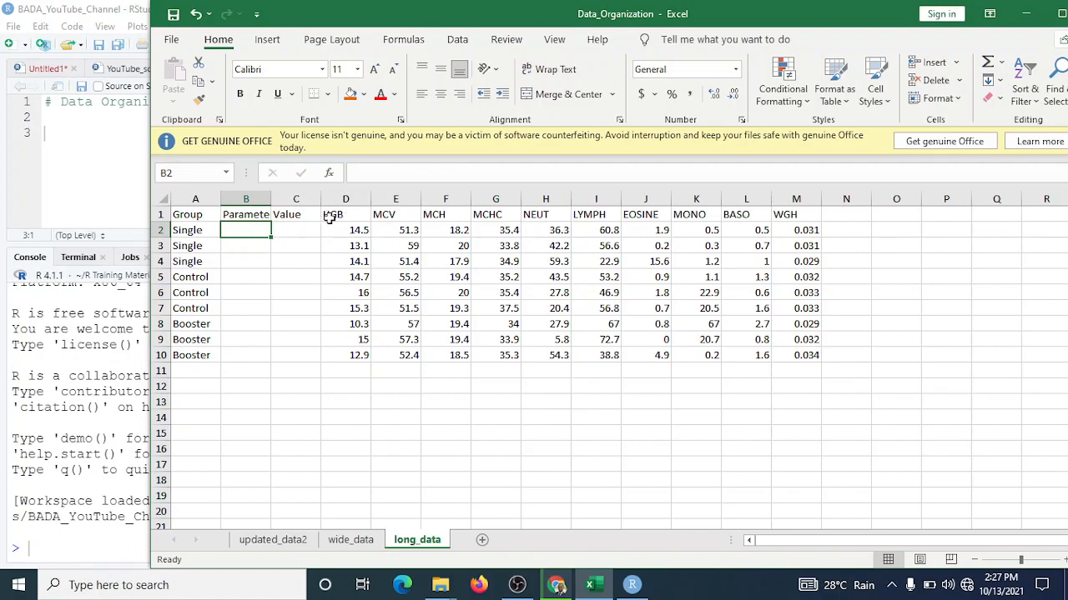
text(H)
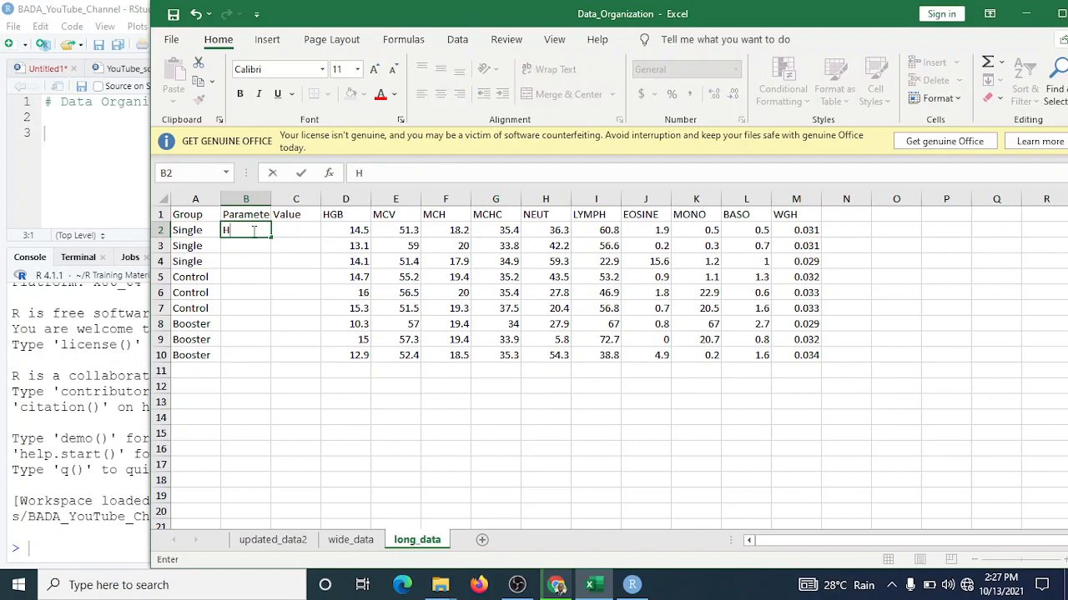
text(GB)
click(255, 245)
click(258, 231)
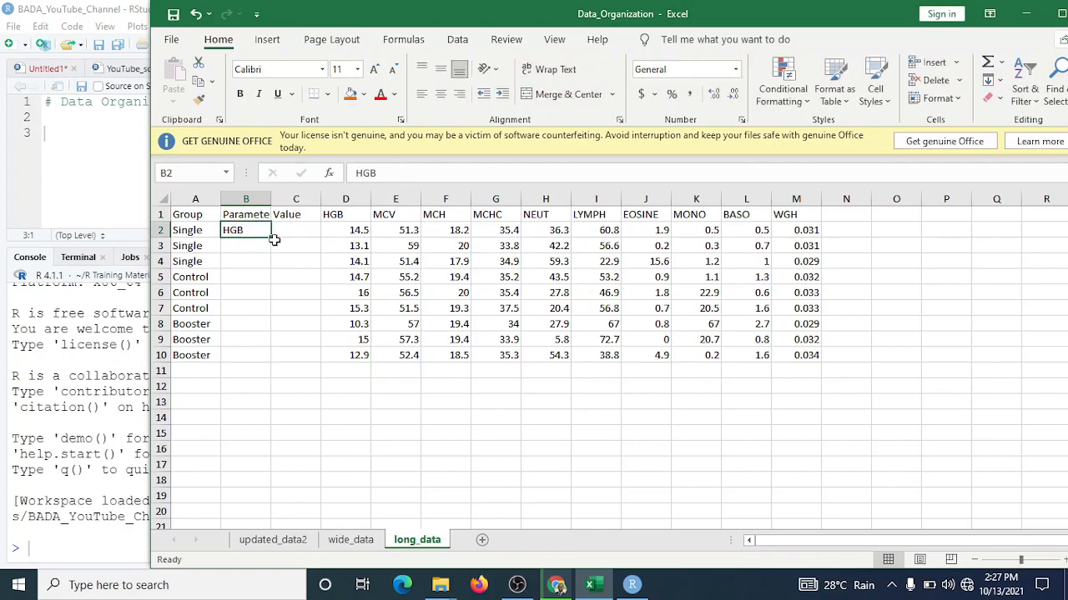
drag(268, 240, 265, 365)
Move the HGB values from D2:D10 into C2:C10 under Value and clear the HGB header in D1
drag(357, 231, 348, 348)
key(ctrl+c)
click(295, 232)
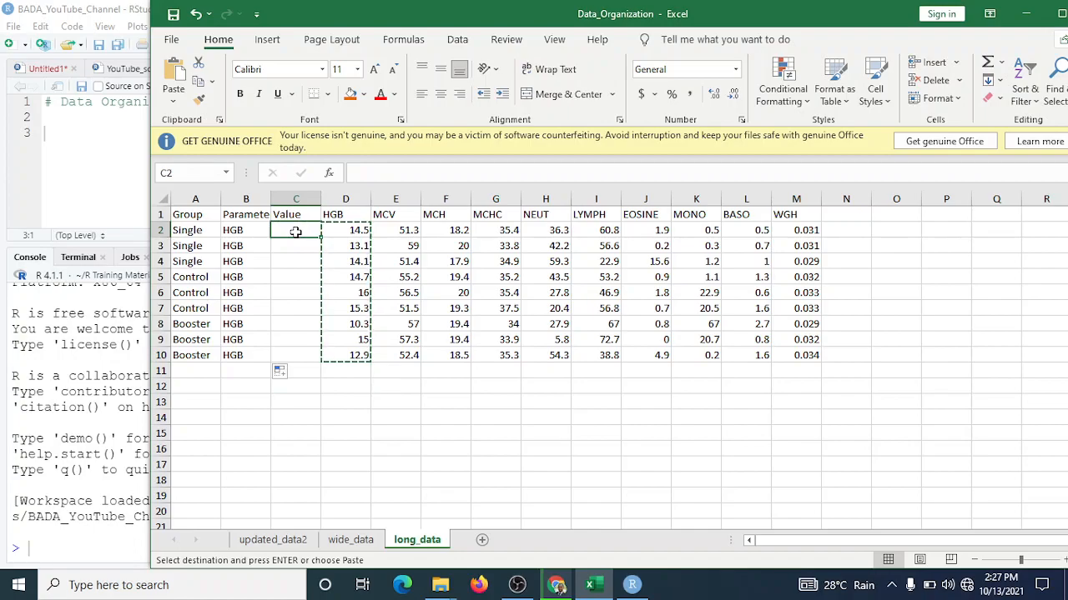
key(ctrl+v)
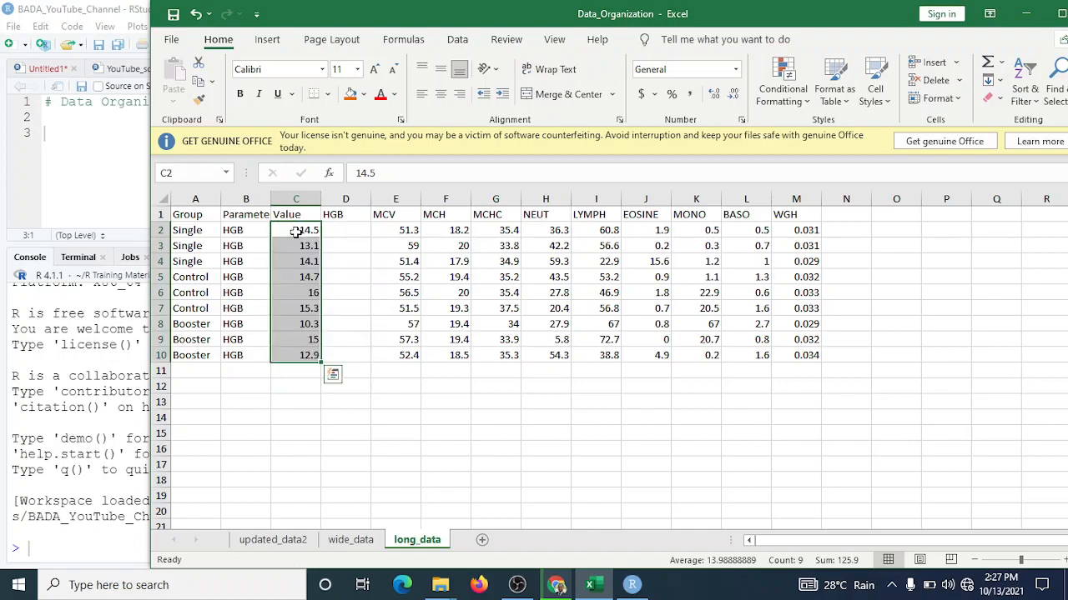
click(354, 216)
key(Delete)
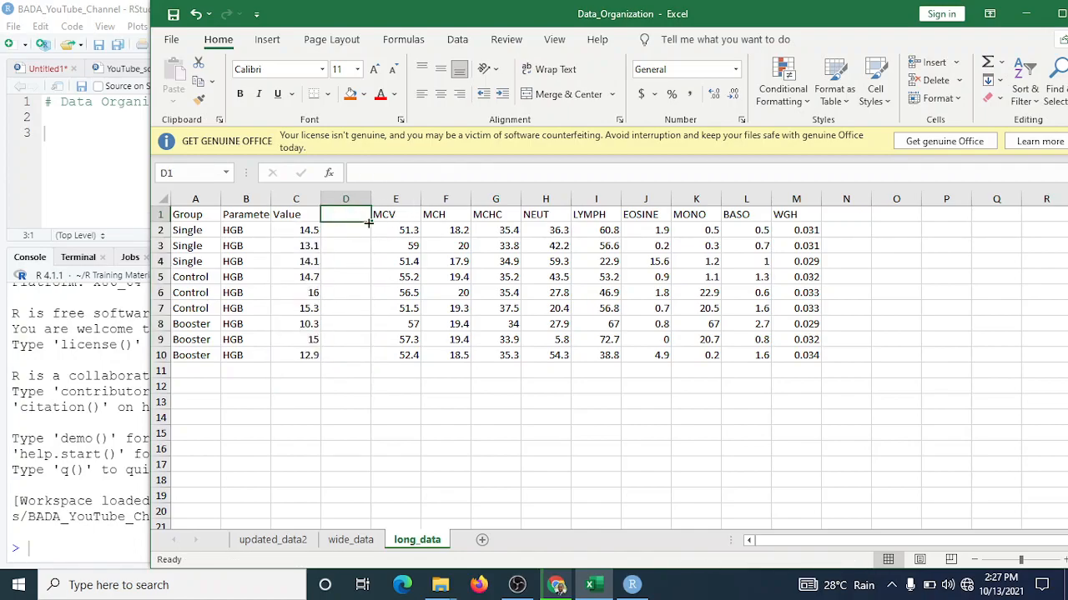
Move the MCV values from E2:E10 into the Value column at C11:C19
drag(401, 227, 398, 348)
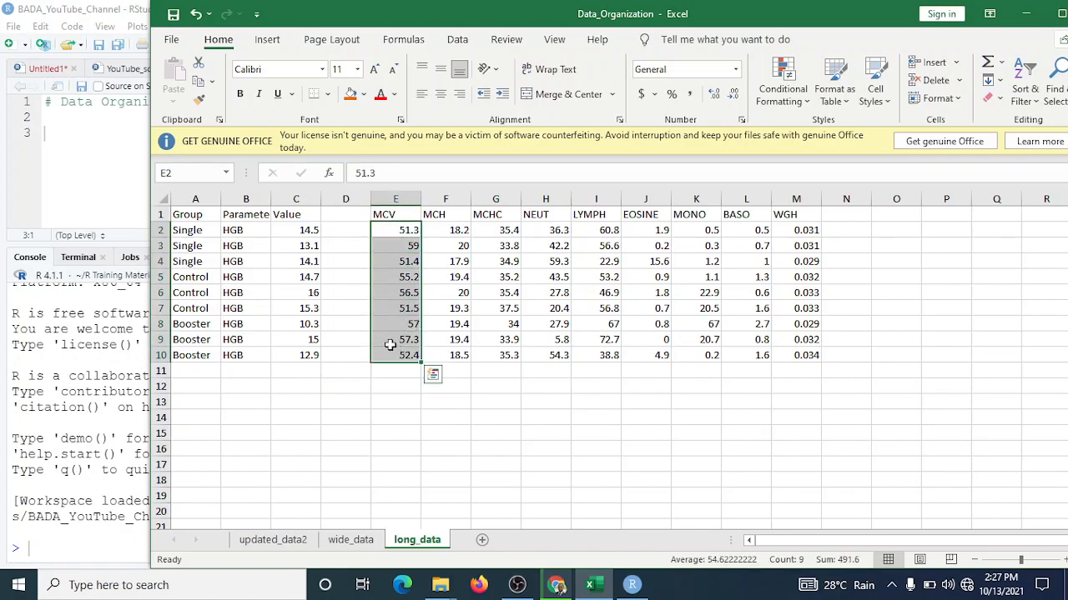
key(ctrl+c)
click(307, 371)
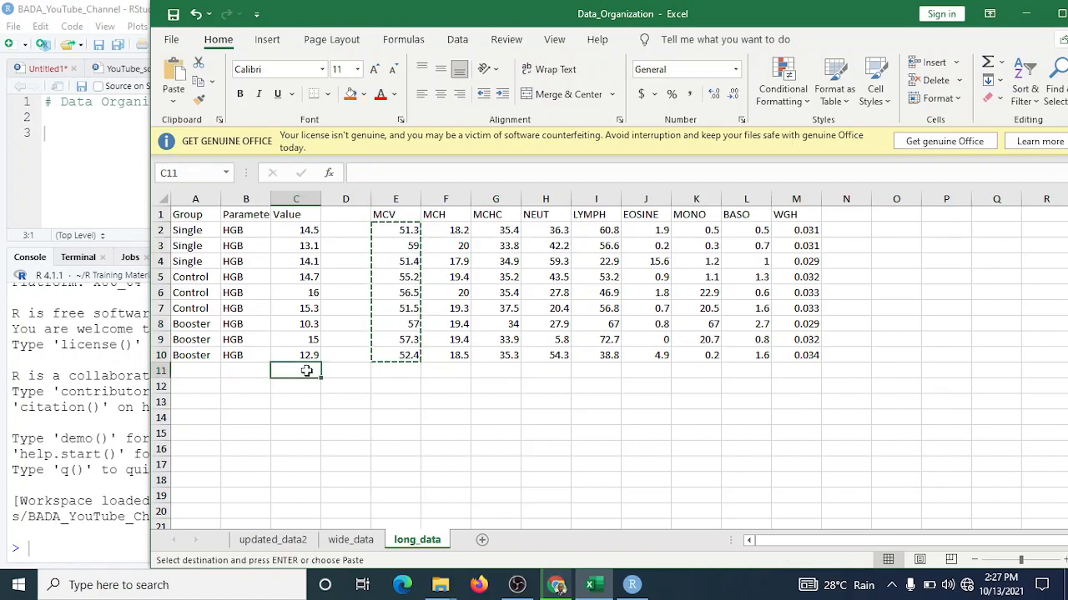
key(ctrl+v)
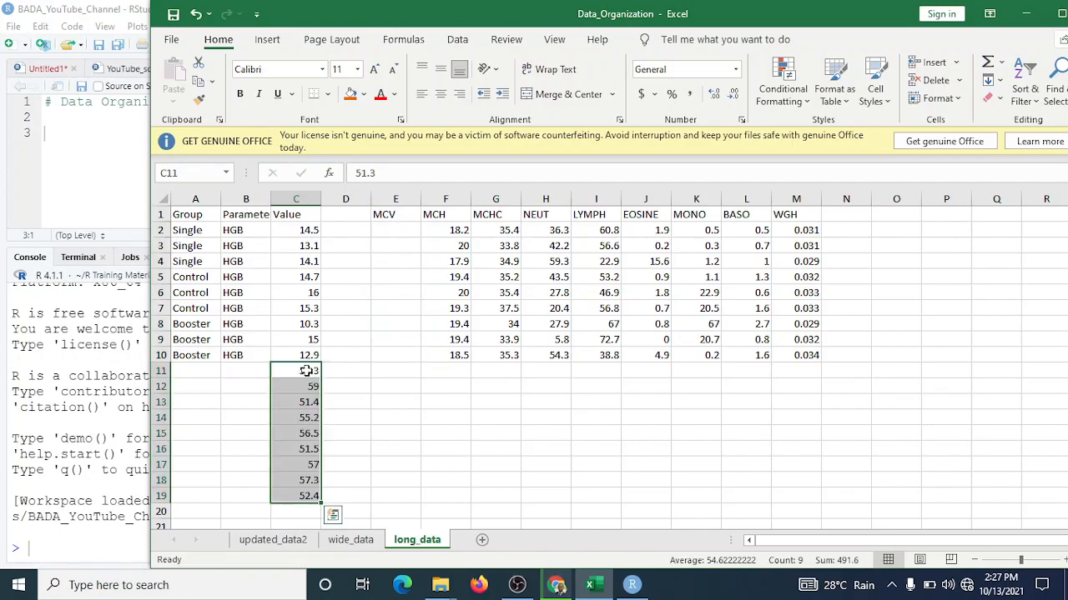
Move the MCV header from E1 to B11 and fill it down the Parameter column through B19
click(391, 217)
key(ctrl+c)
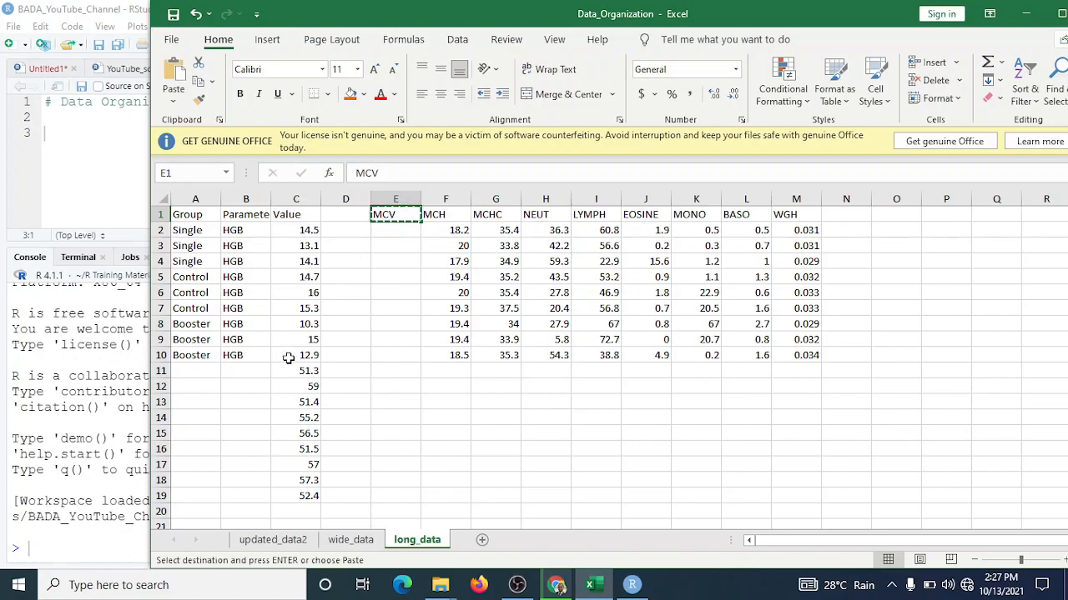
click(249, 371)
key(ctrl+v)
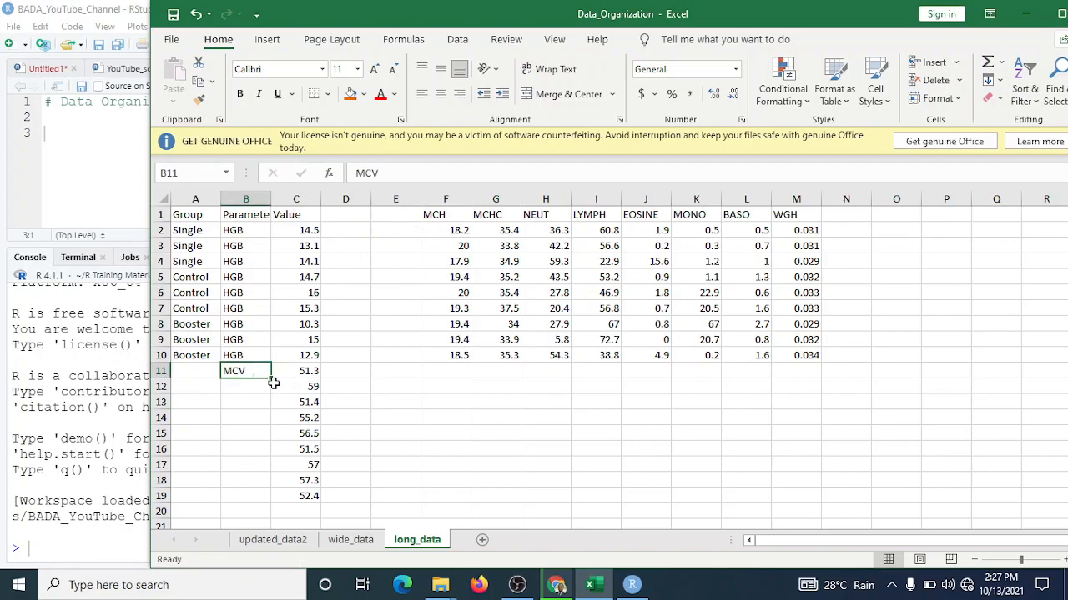
drag(270, 380, 270, 500)
Copy the group labels from A2:A10 into A11:A19 beside the MCV rows
drag(185, 226, 213, 354)
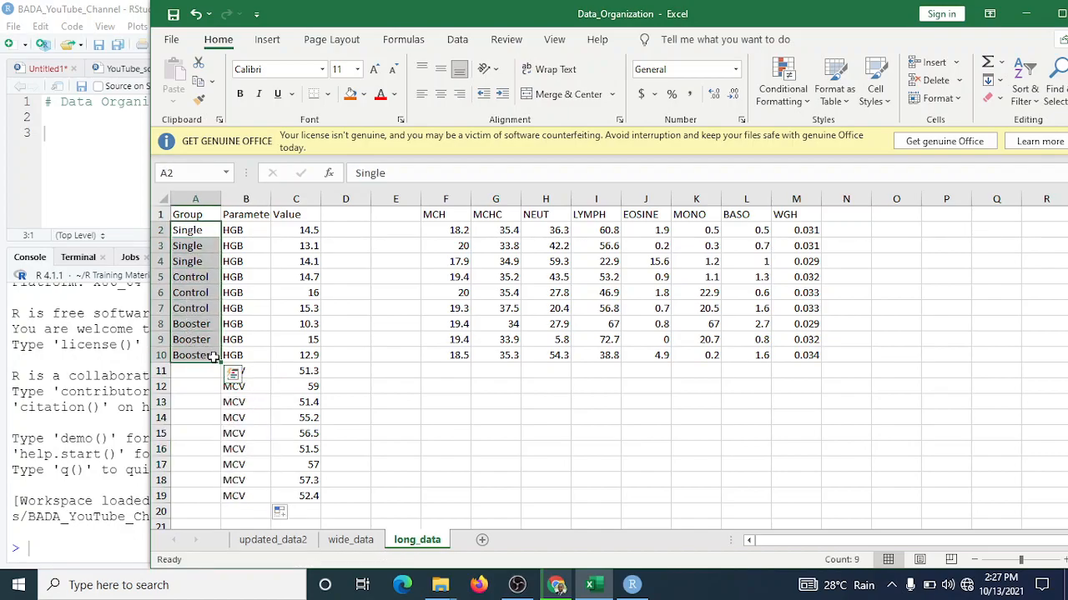
key(ctrl+c)
click(200, 373)
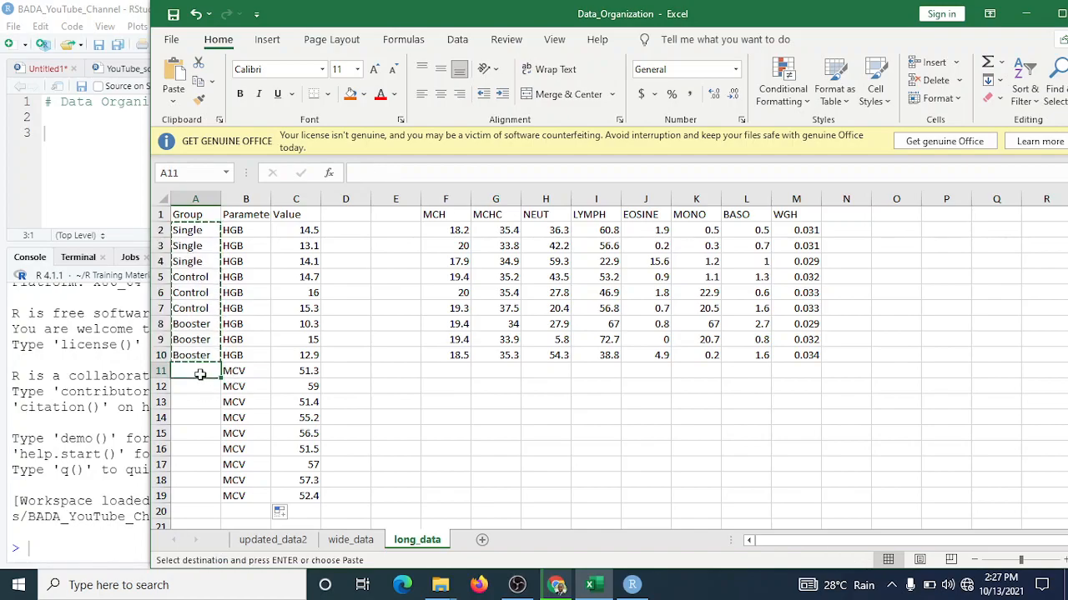
key(ctrl+v)
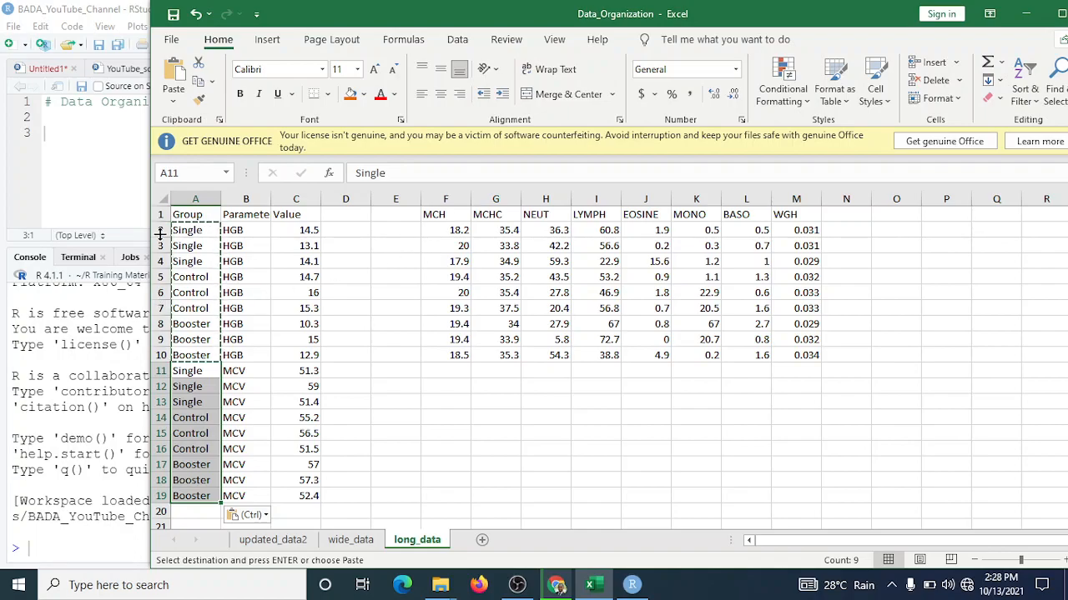
Undo the moved HGB and MCV data and copied group labels, and fill the three Single rows, 2 to 4, with yellow
drag(157, 231, 161, 276)
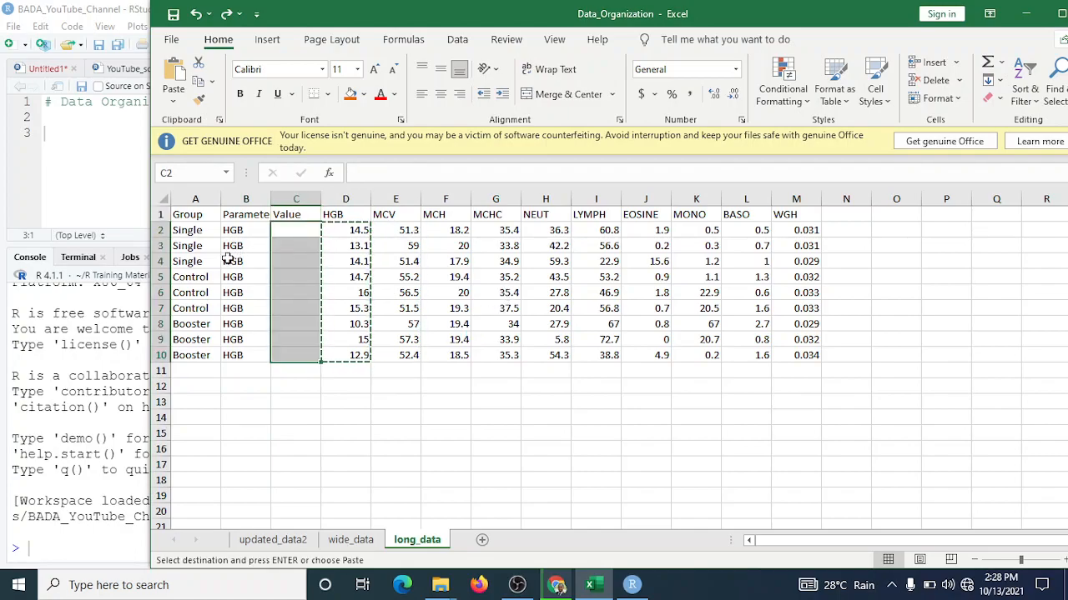
drag(158, 230, 156, 265)
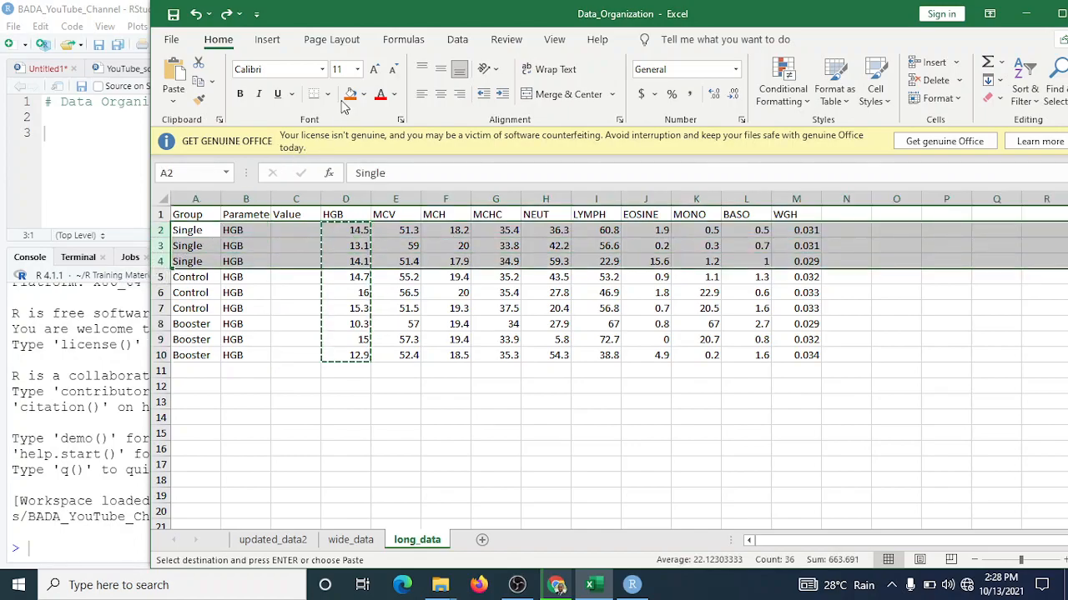
click(366, 95)
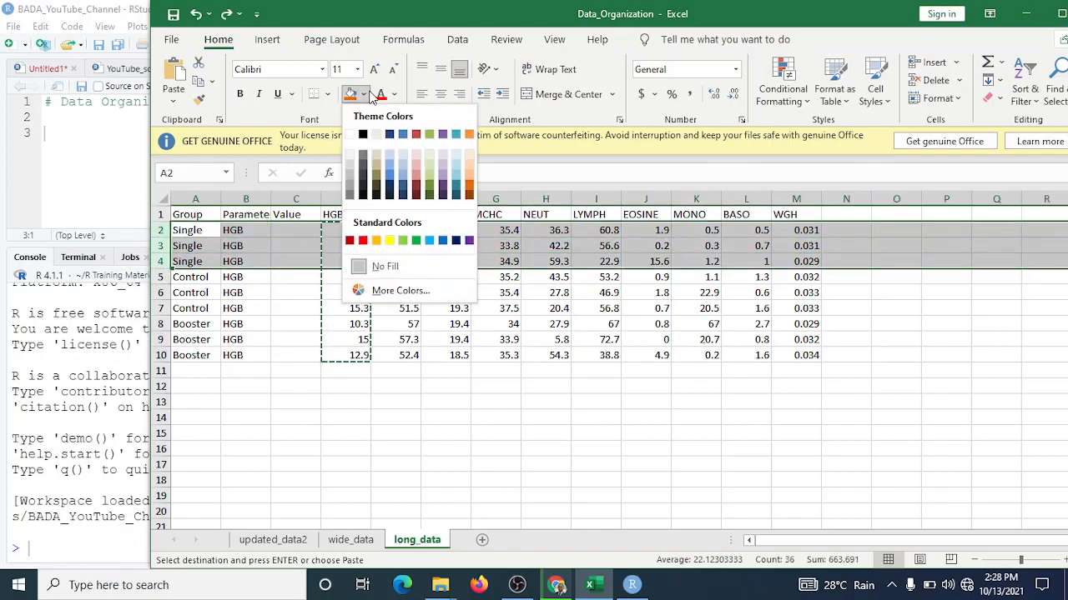
click(389, 242)
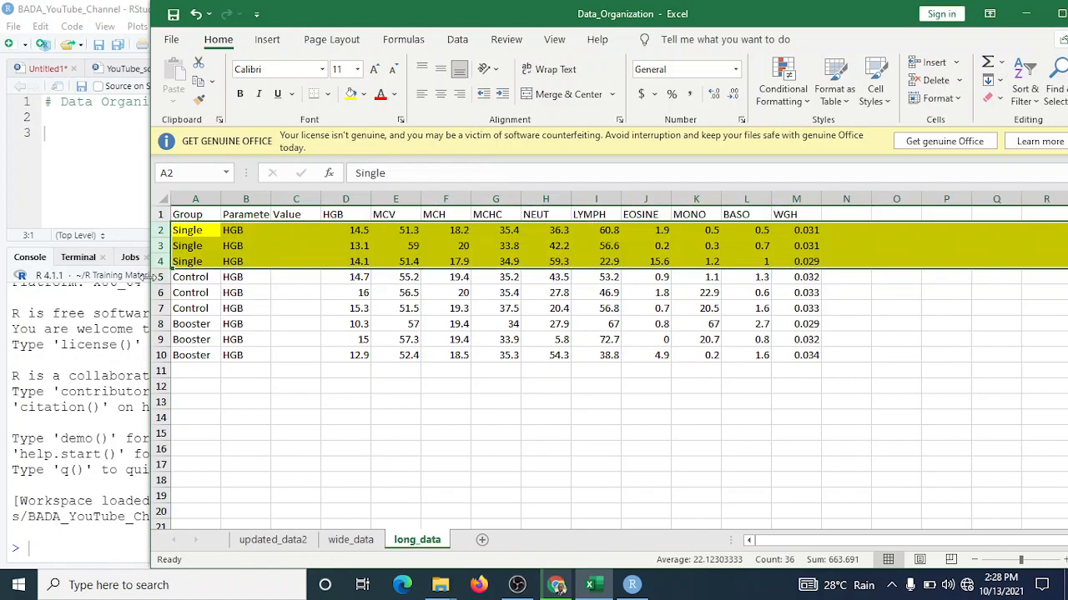
Fill the three Control rows, 5 to 7, with dark orange and the three Booster rows, 8 to 10, with blue
drag(157, 277, 157, 308)
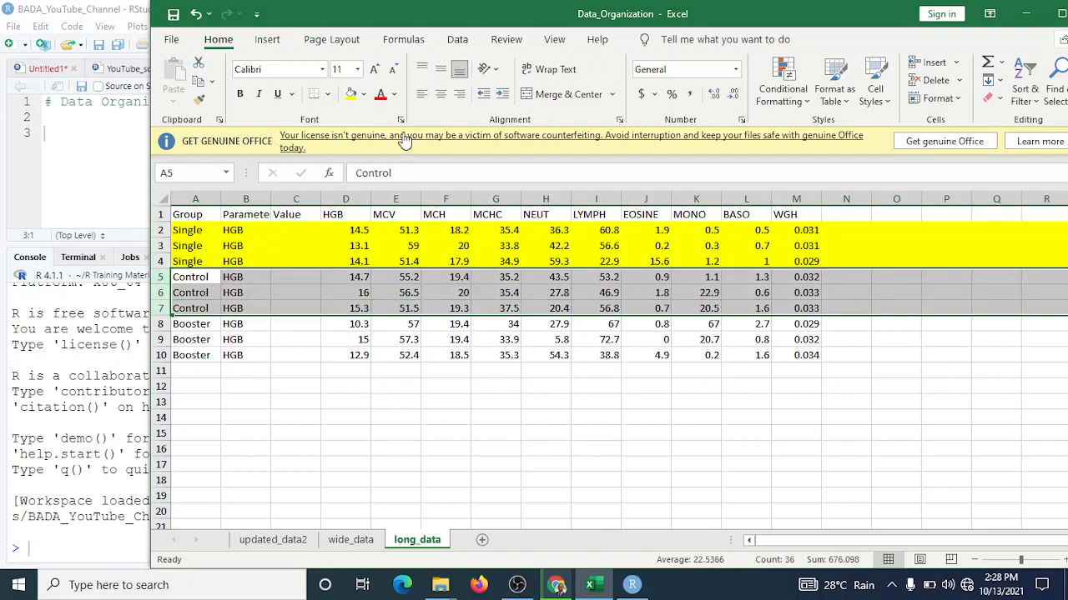
click(363, 94)
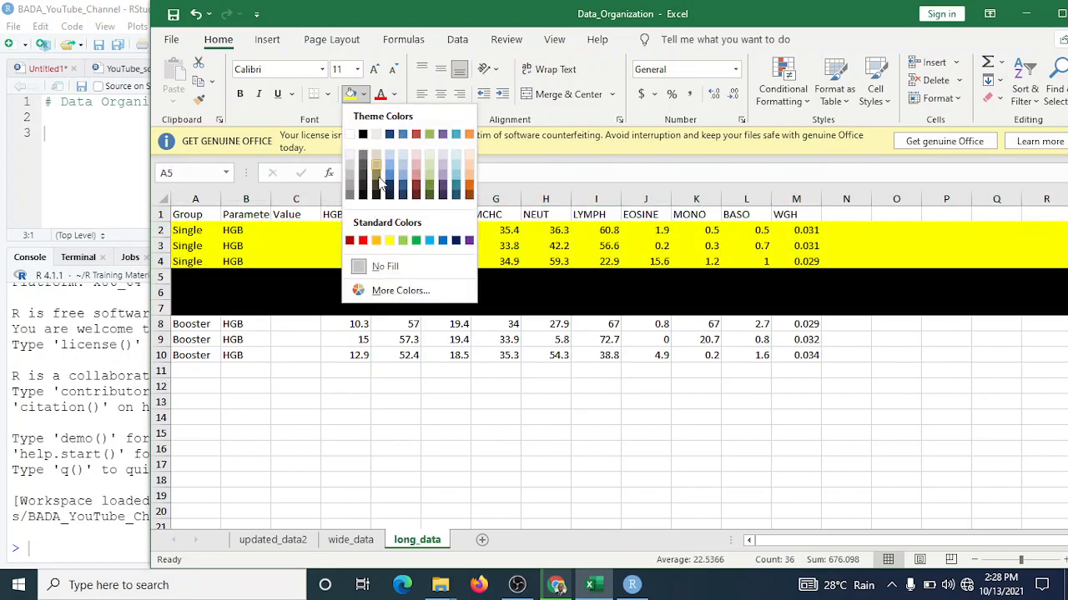
click(470, 192)
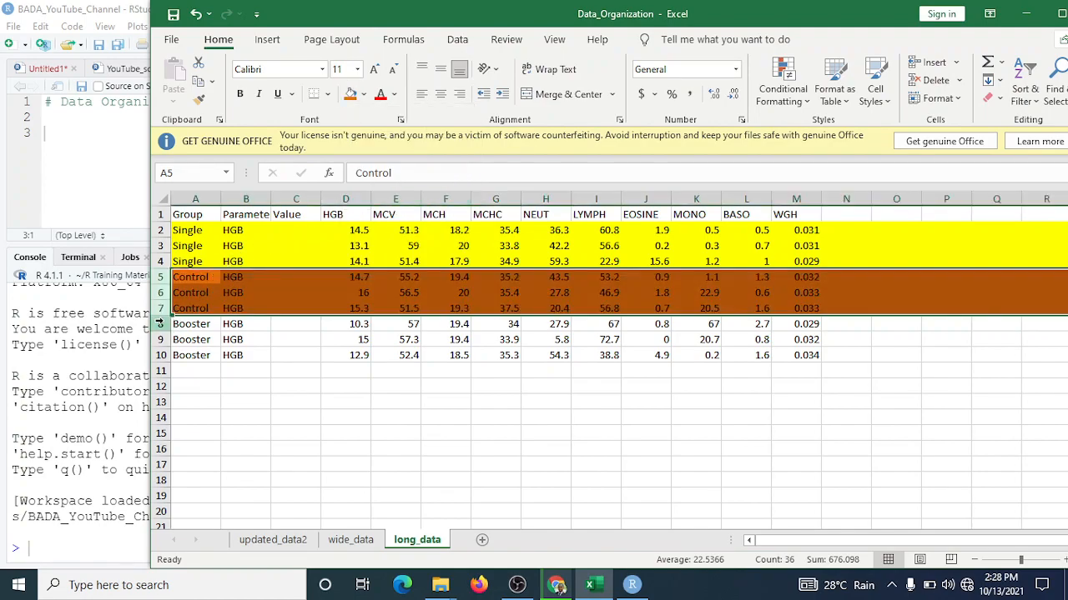
drag(160, 323, 161, 357)
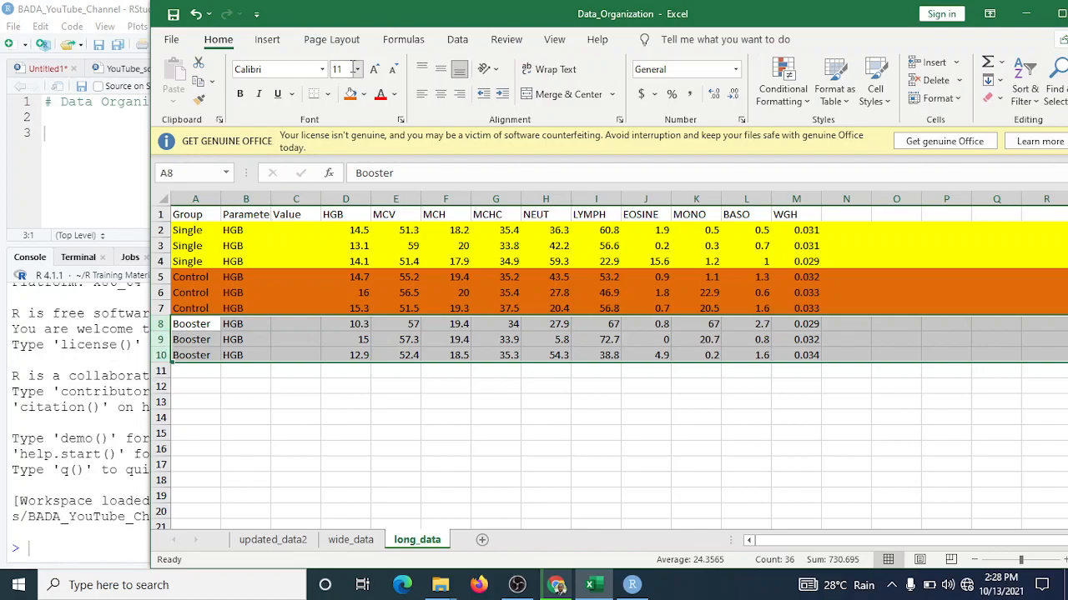
click(363, 94)
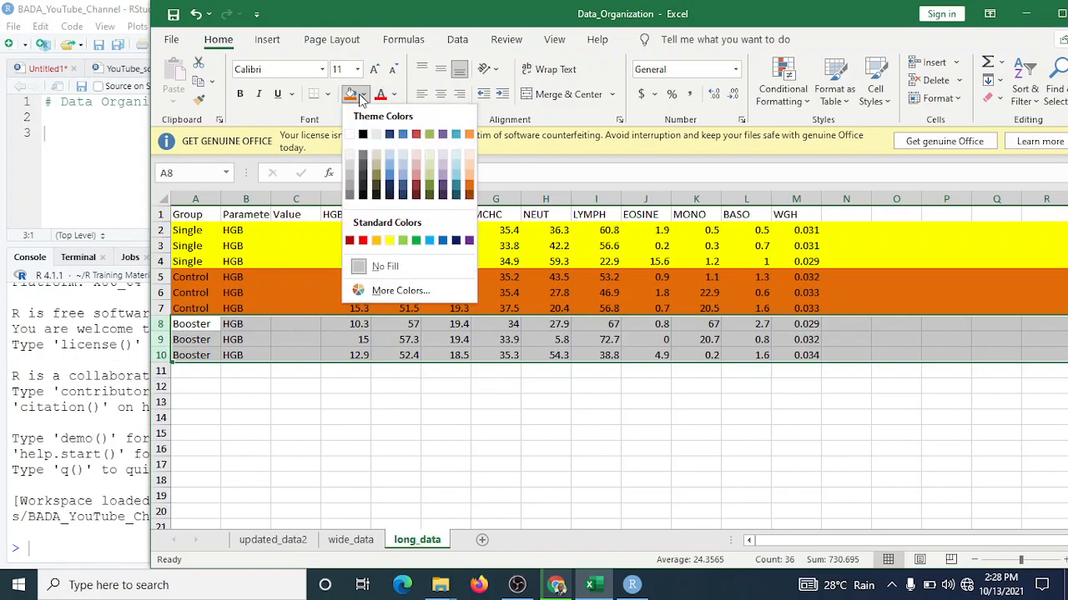
click(390, 176)
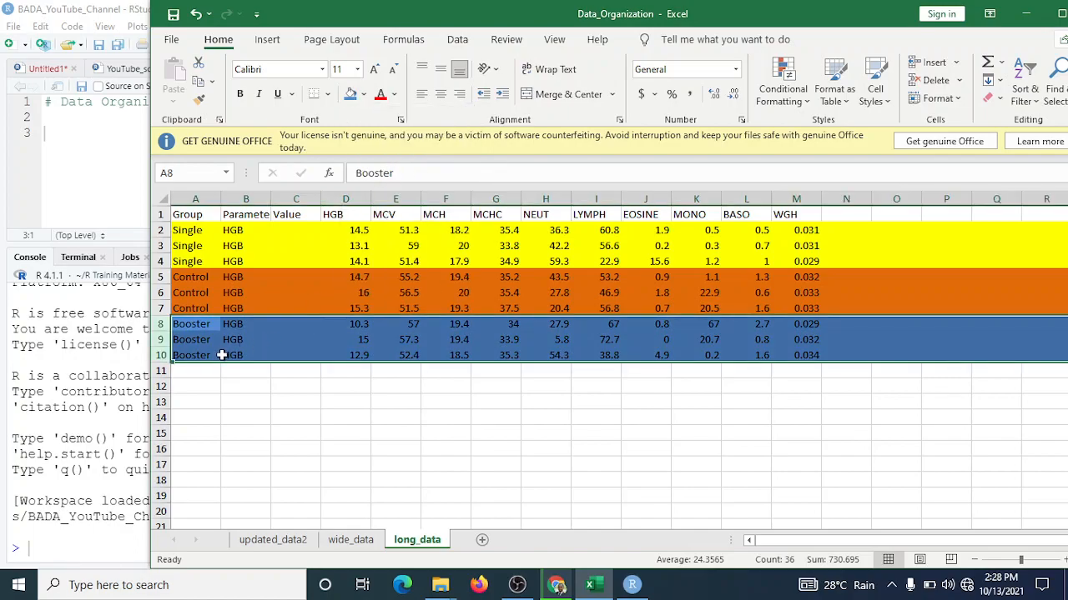
Copy the coloured group labels in A2:A10 and paste them into A11:A19 and A20:A28
drag(194, 230, 190, 340)
key(ctrl+c)
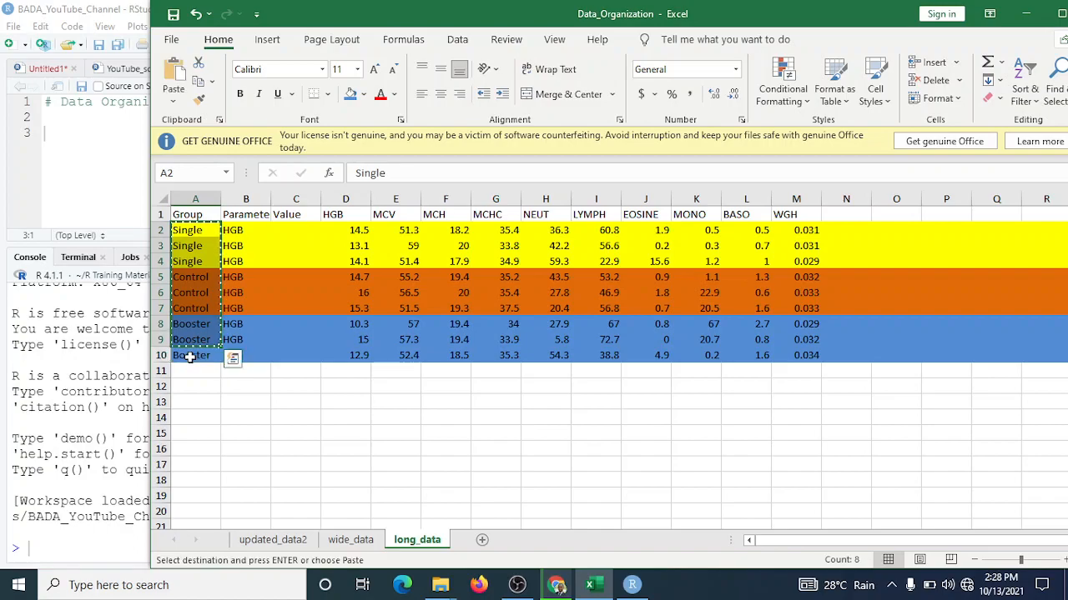
click(186, 244)
drag(192, 231, 182, 359)
key(ctrl+v)
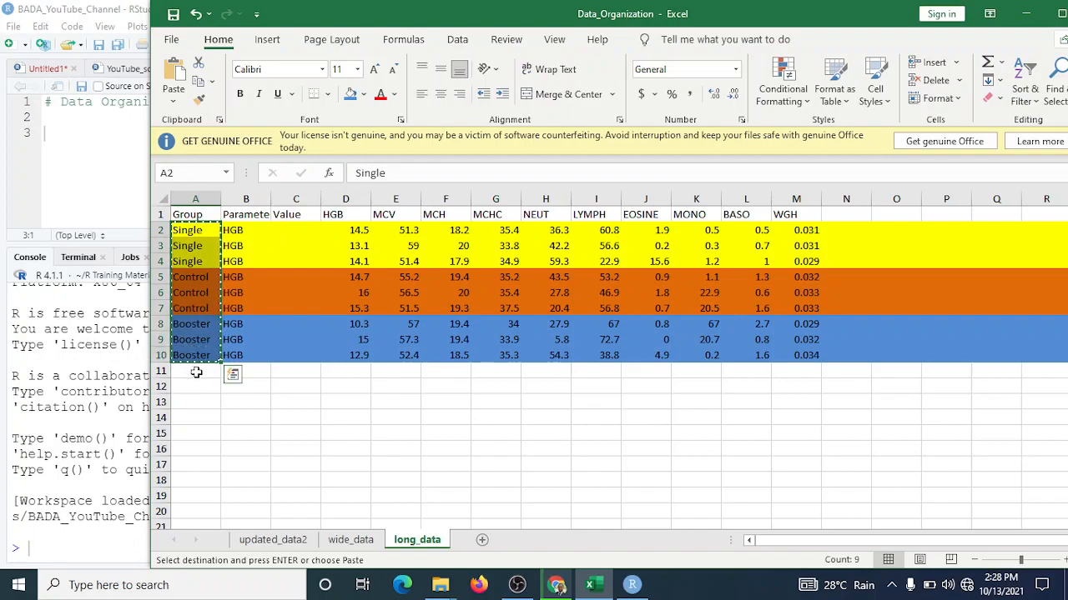
click(196, 373)
key(ctrl+v)
click(196, 510)
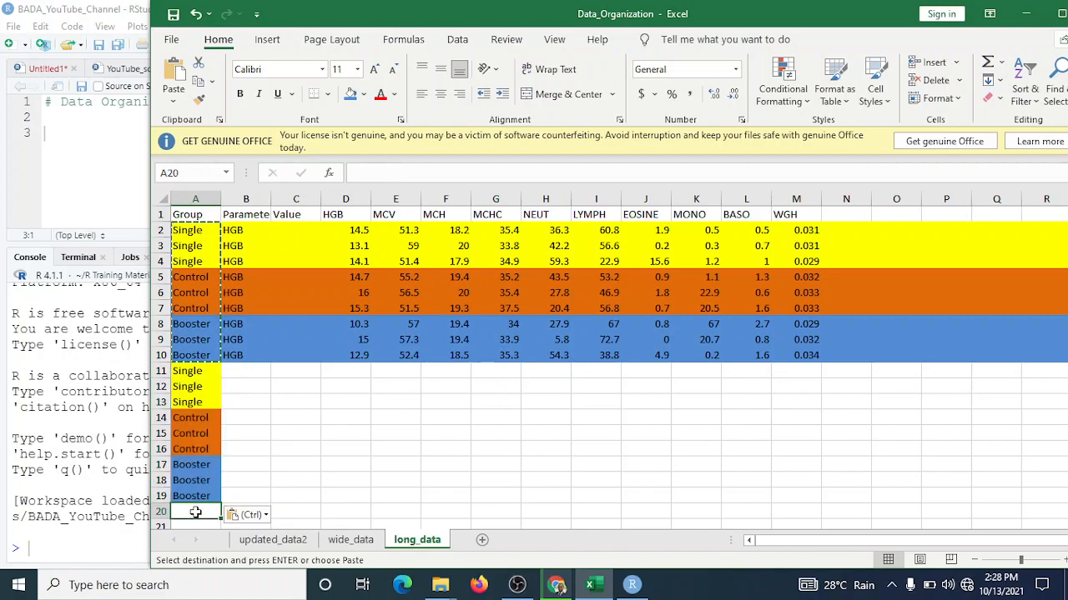
key(ctrl+v)
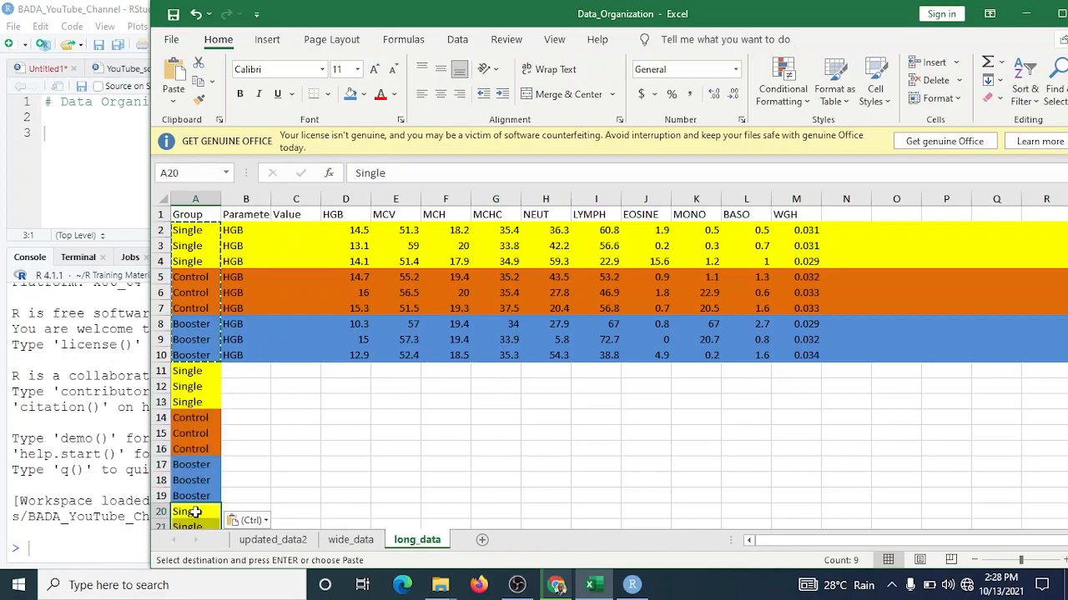
Paste the copied coloured group labels into A29:A37 and A38:A46
scroll(196, 511, down, 3)
scroll(193, 492, down, 1)
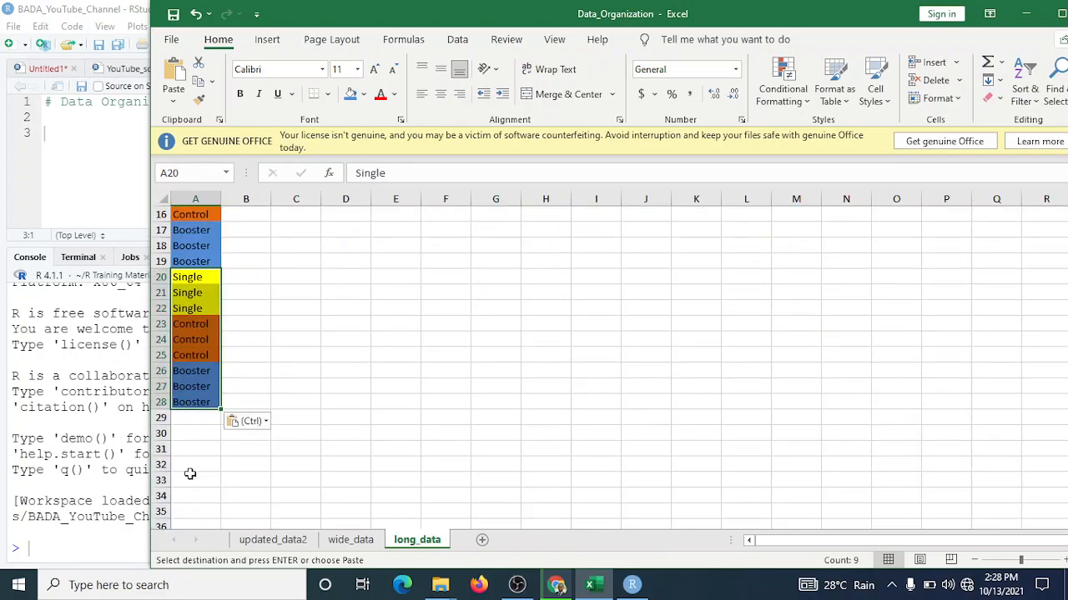
click(186, 420)
key(ctrl+v)
scroll(185, 421, down, 3)
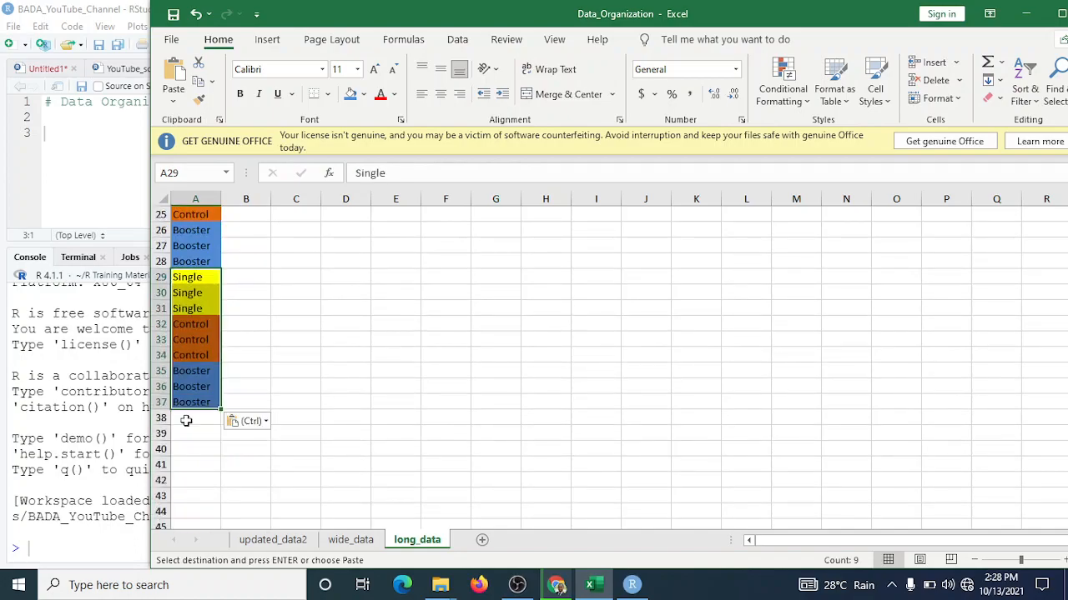
click(187, 421)
key(ctrl+v)
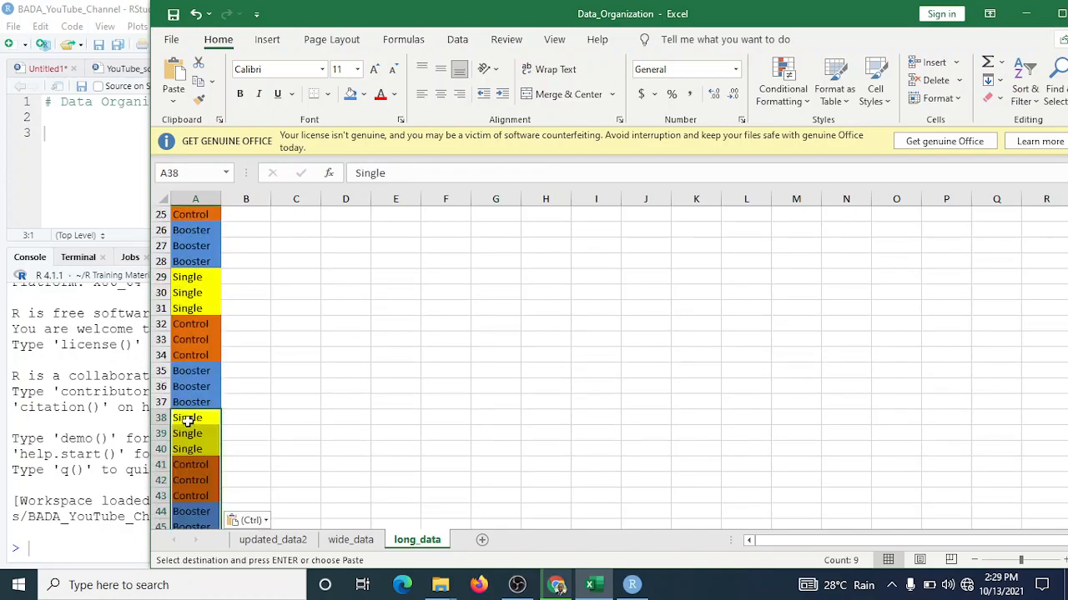
Paste the same coloured group labels into A47:A55 and A56:A64
scroll(188, 422, down, 3)
click(189, 421)
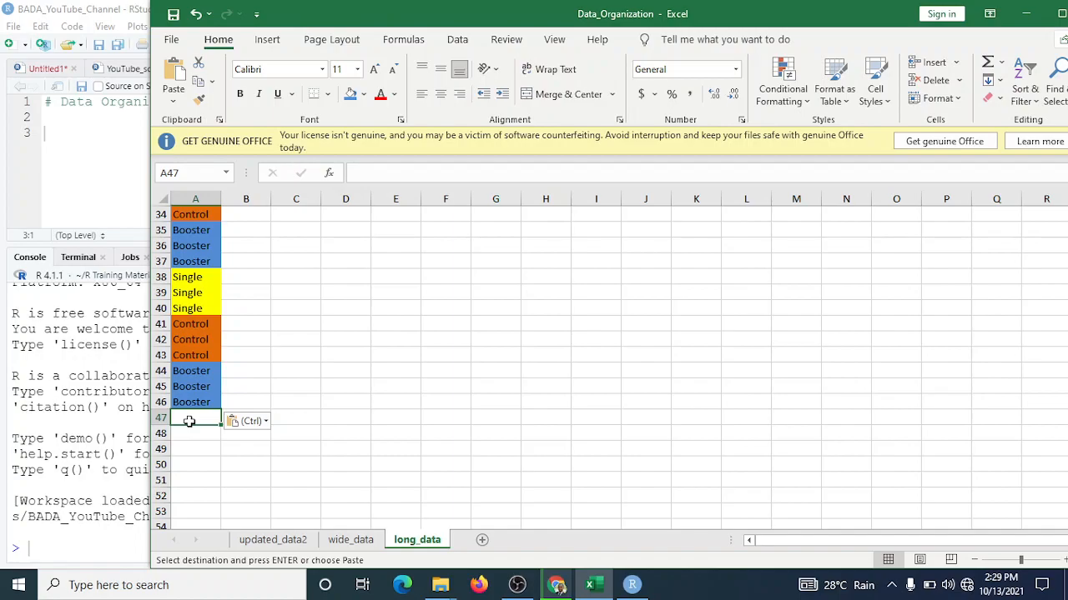
key(ctrl+v)
scroll(189, 421, down, 3)
click(197, 419)
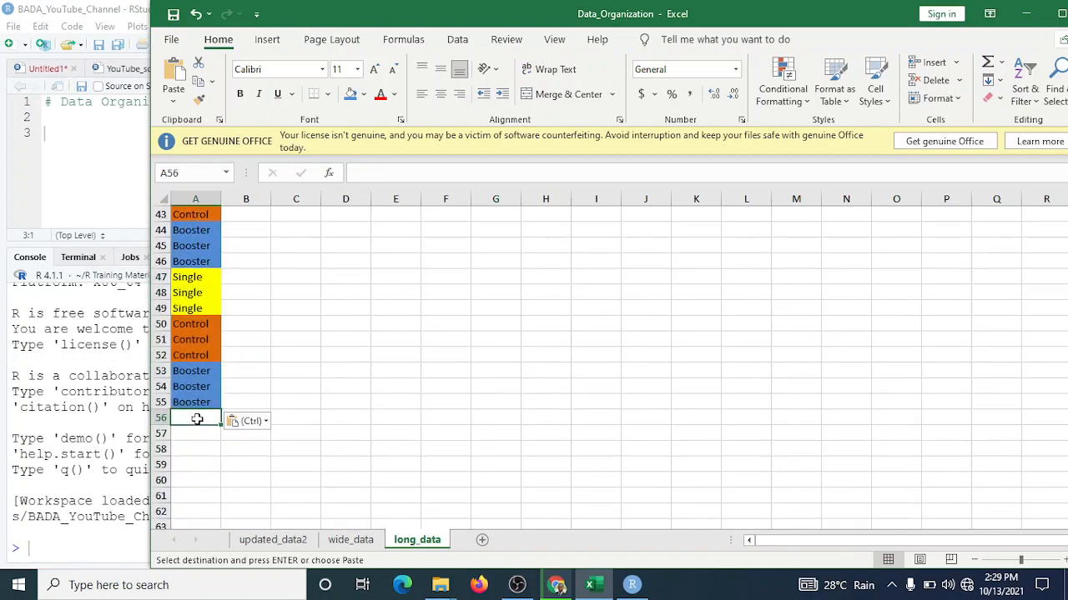
key(ctrl+v)
Move the HGB values from D2:D10 into the Value column at C2:C10
scroll(286, 381, up, 14)
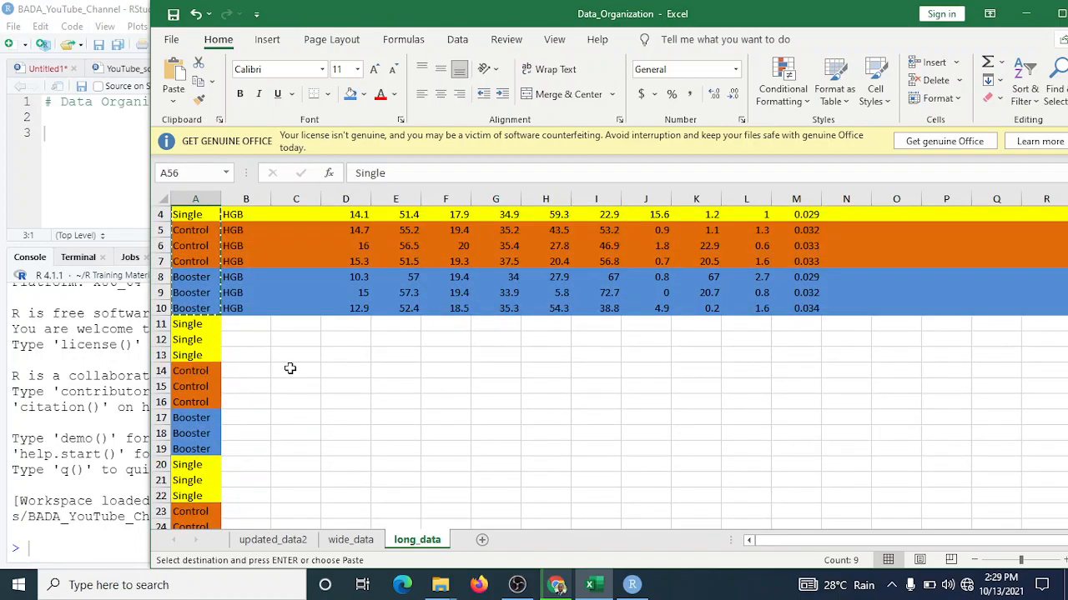
scroll(289, 369, down, 2)
scroll(256, 360, up, 2)
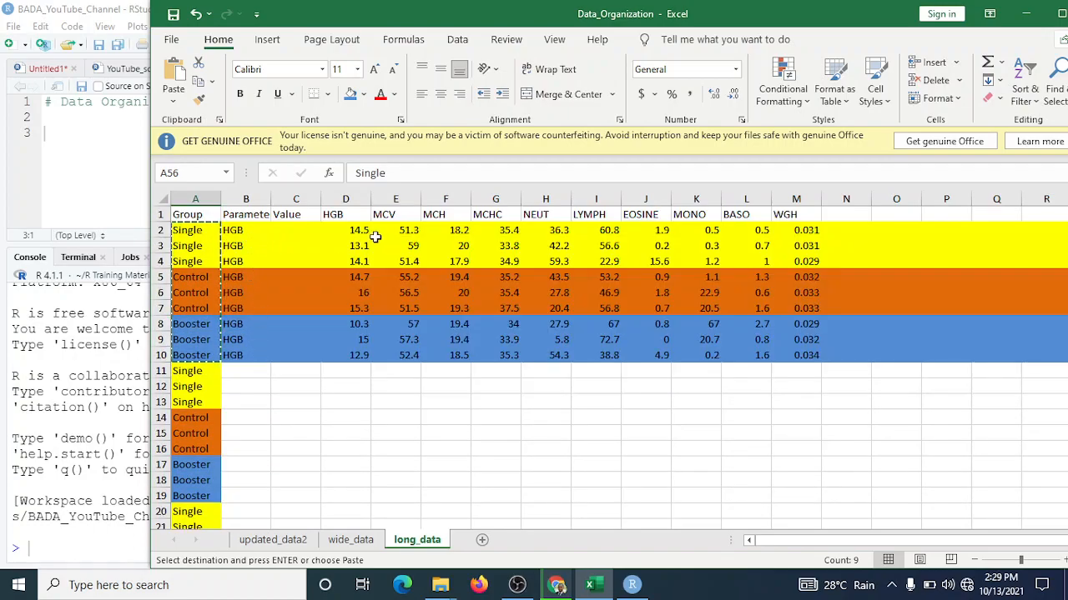
drag(351, 229, 352, 350)
key(ctrl+c)
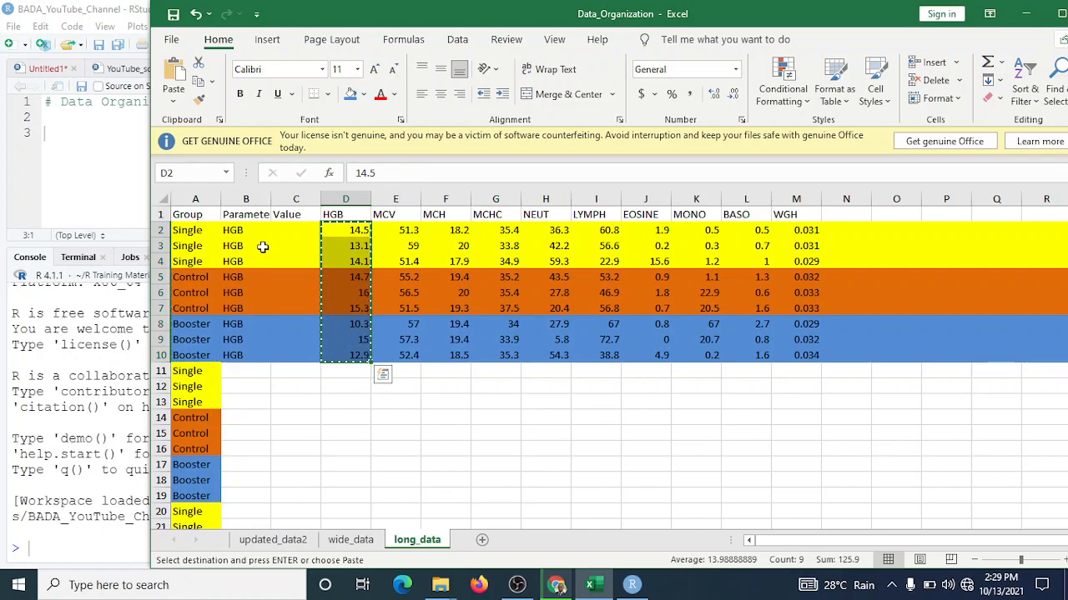
click(288, 233)
key(Return)
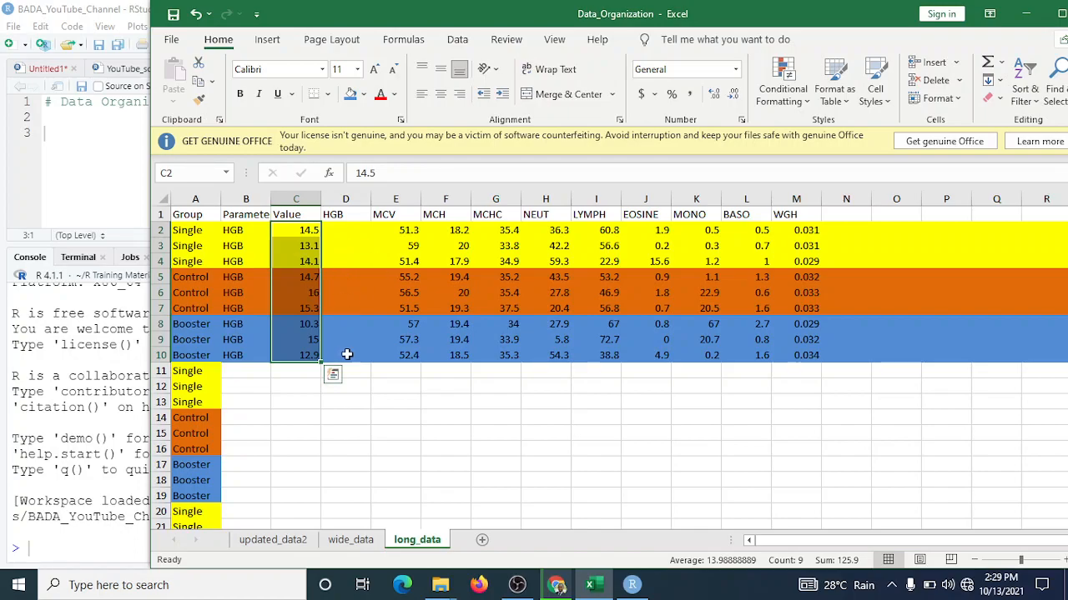
Move the MCV values from E2:E10 into the Value column at C11:C19
drag(396, 232, 401, 275)
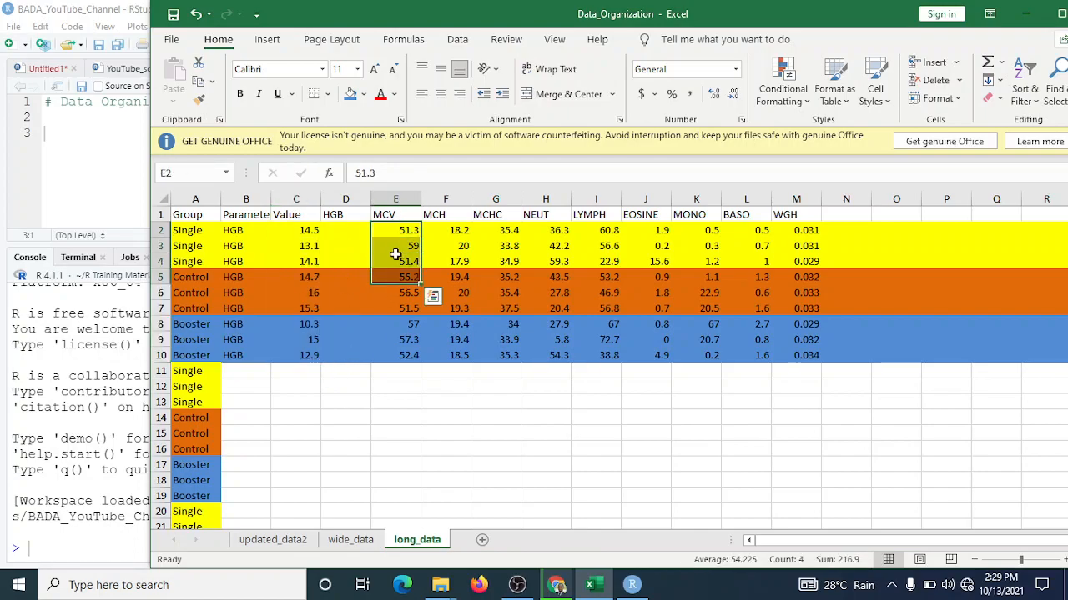
drag(400, 234, 387, 357)
key(ctrl+c)
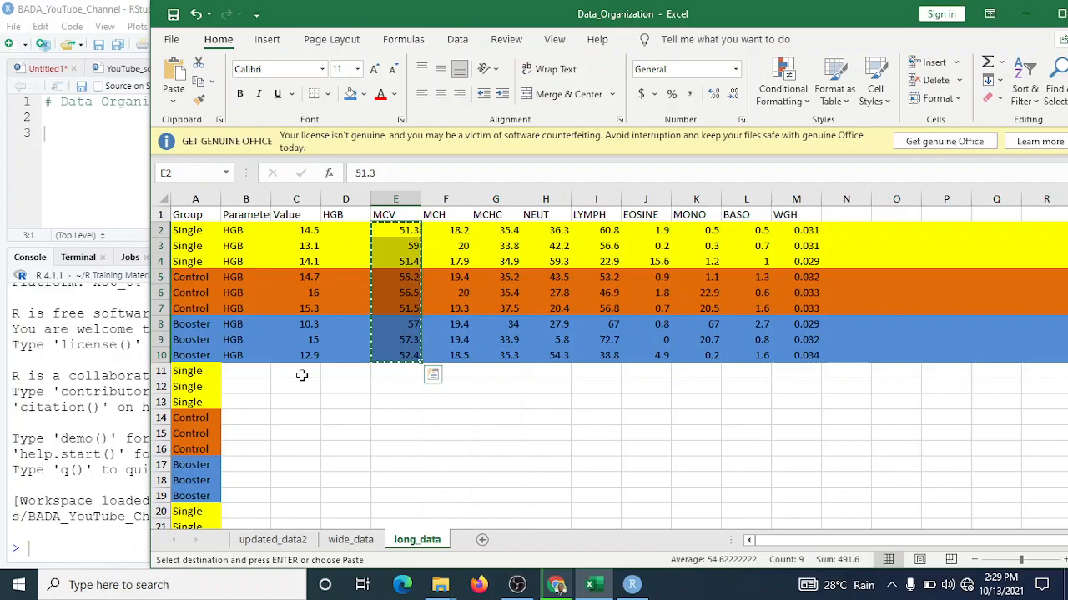
click(303, 375)
key(ctrl+v)
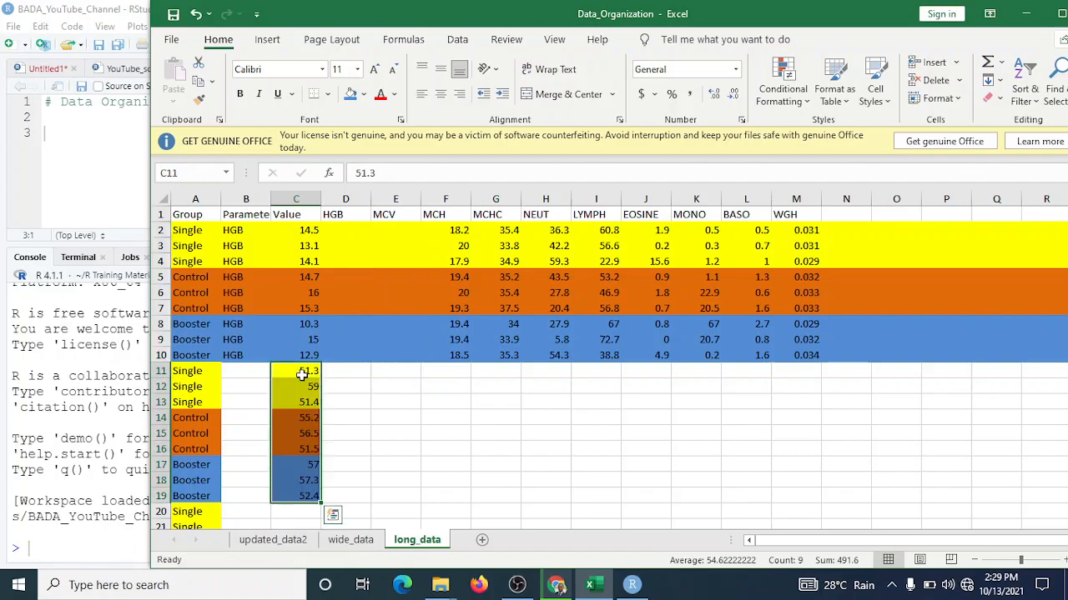
Enter the parameter name MCV in B11 and fill it down to B19
click(392, 215)
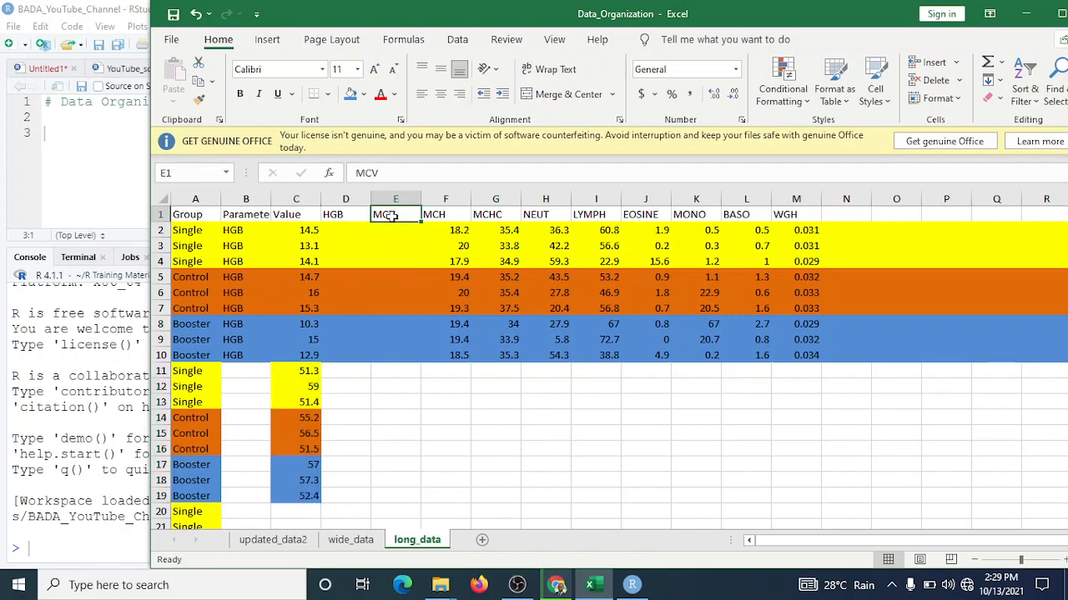
click(245, 372)
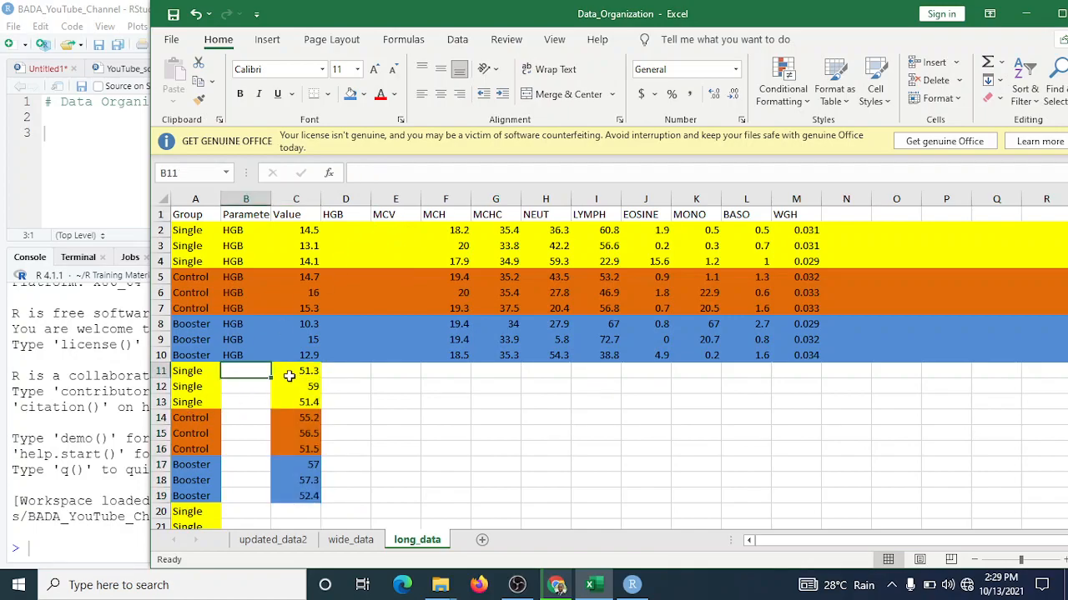
text(MCV)
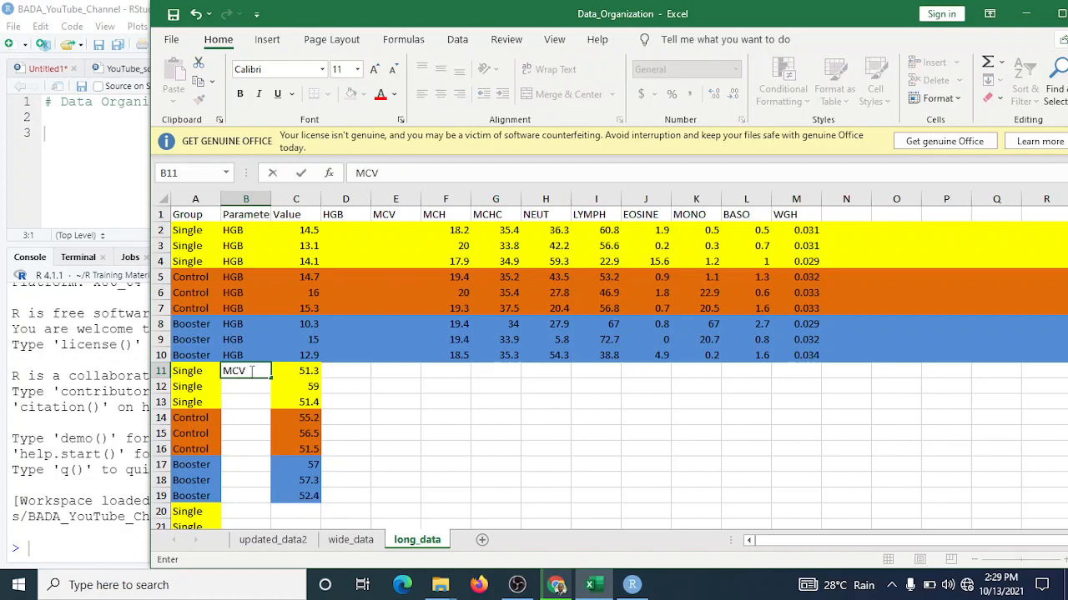
click(250, 372)
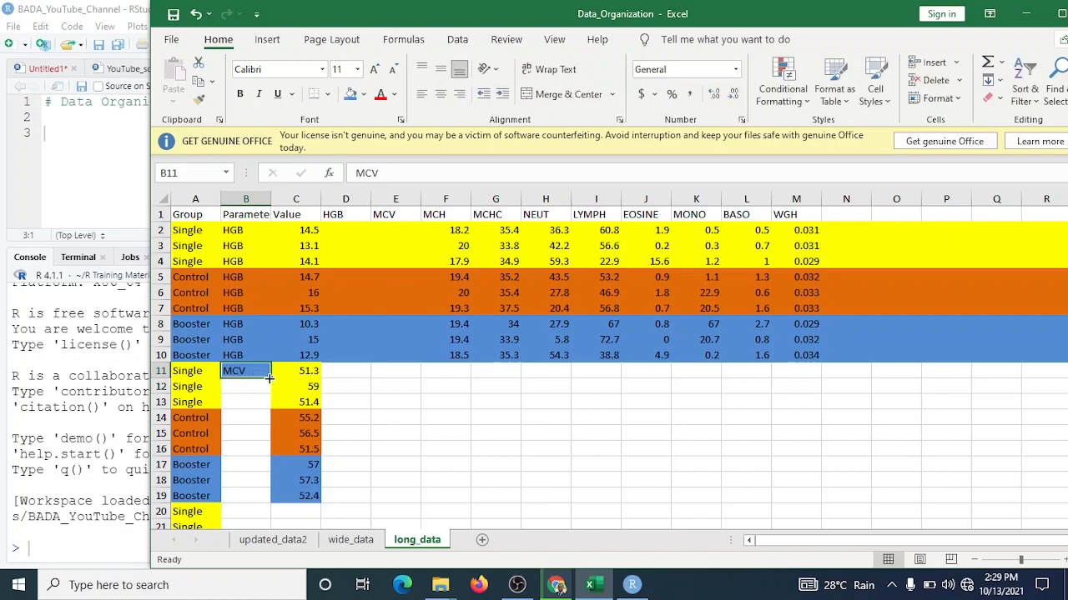
drag(270, 378, 265, 499)
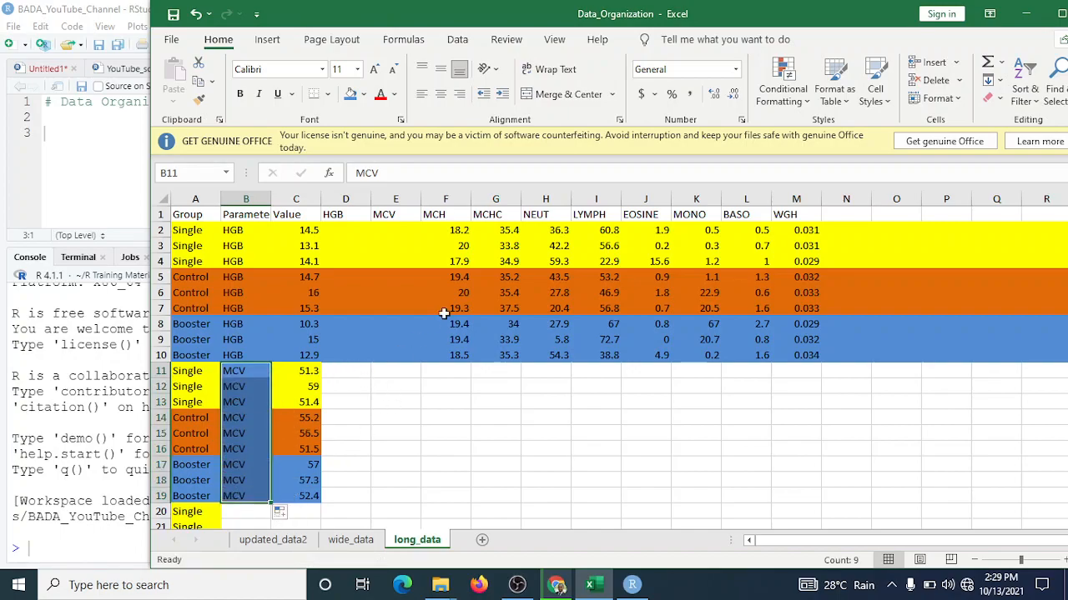
Move the MCH values from F2:F10 into the Value column at C20:C28
drag(456, 231, 450, 357)
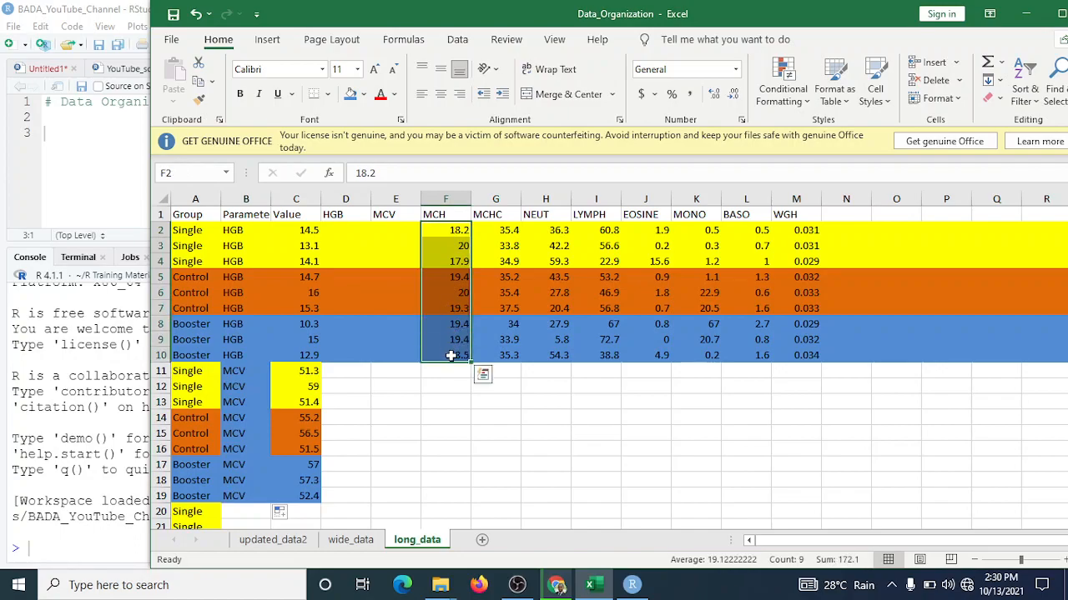
key(ctrl+c)
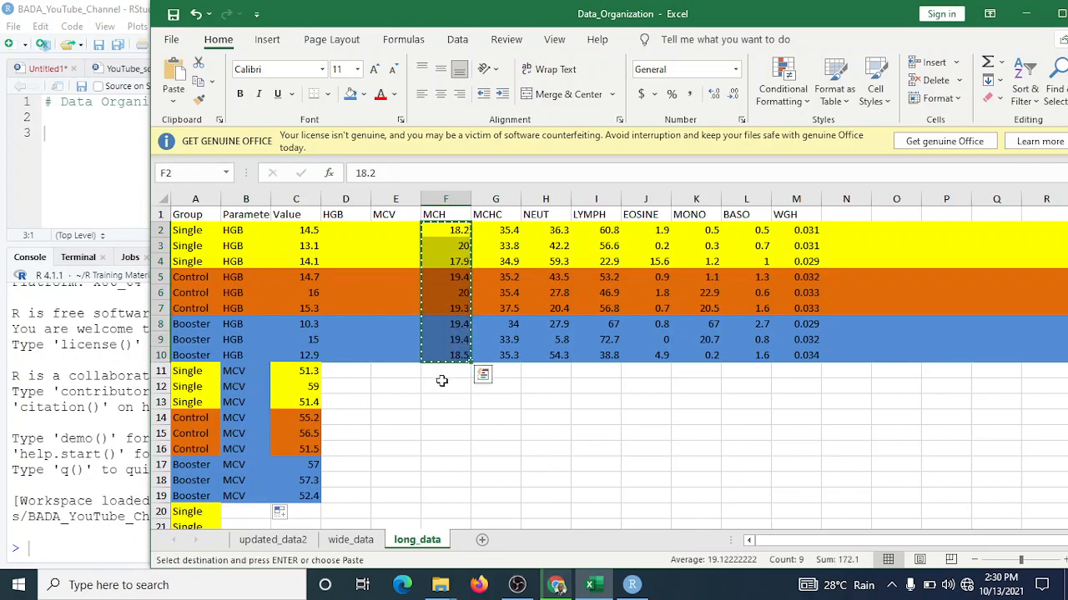
scroll(437, 390, down, 3)
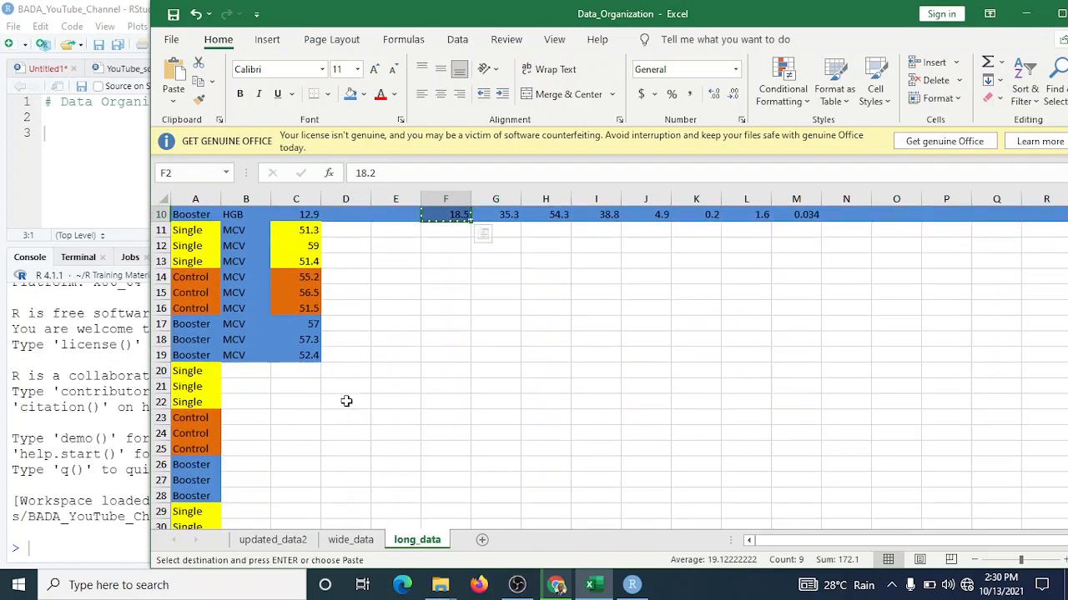
click(309, 378)
key(ctrl+v)
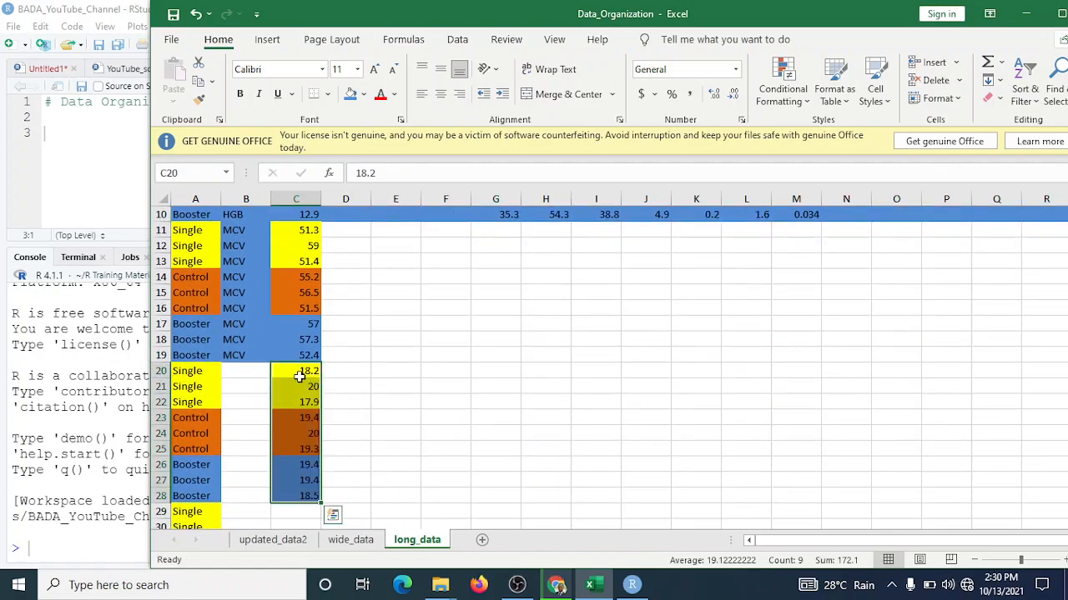
Enter the parameter name MCH in B20 and fill it down to B28
click(245, 372)
text(MCV)
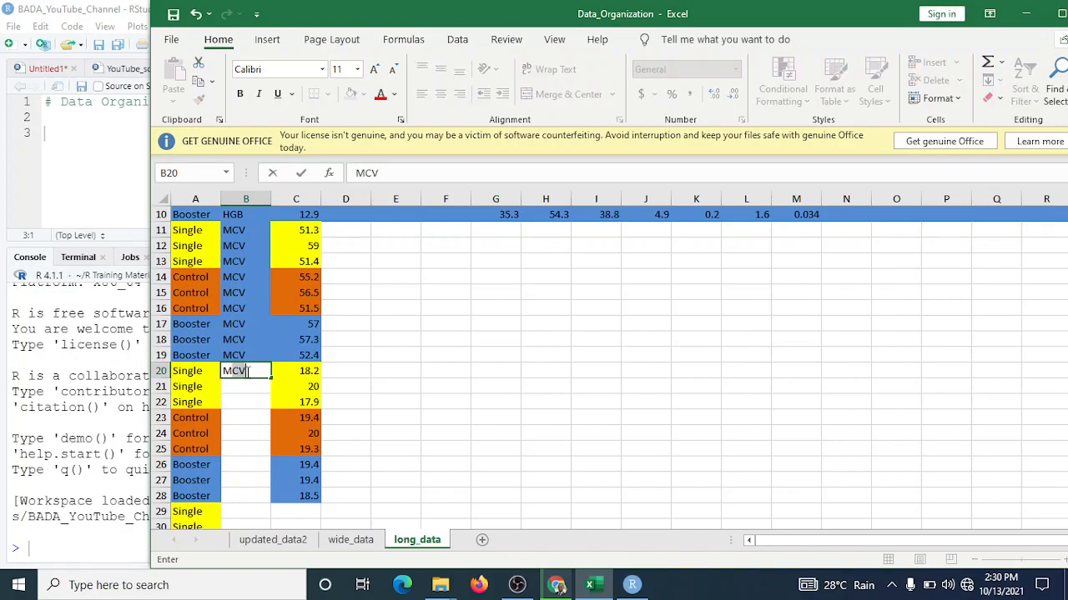
key(BackSpace)
text(H)
key(Return)
click(252, 374)
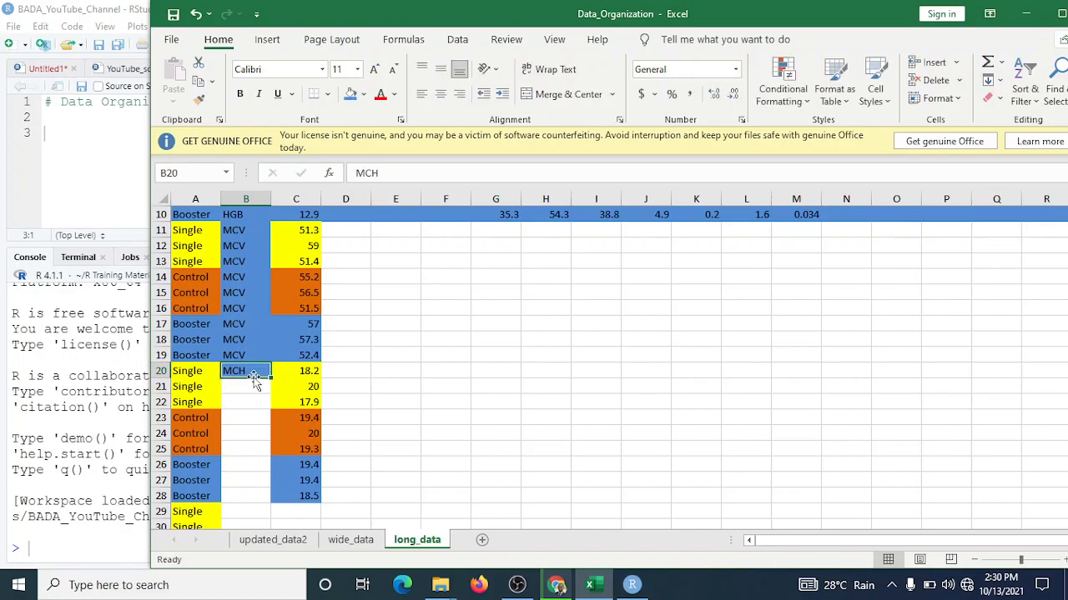
drag(270, 378, 273, 500)
Move the MCHC values from G2:G10 into the Value column at C29:C37
scroll(431, 426, up, 3)
drag(499, 232, 504, 357)
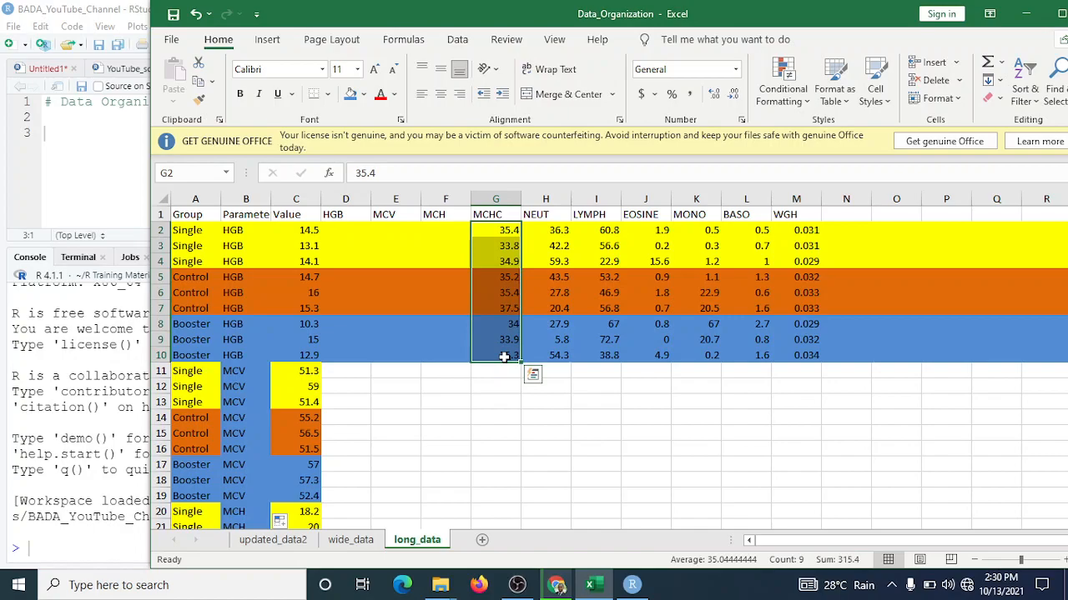
key(ctrl+c)
scroll(503, 367, down, 5)
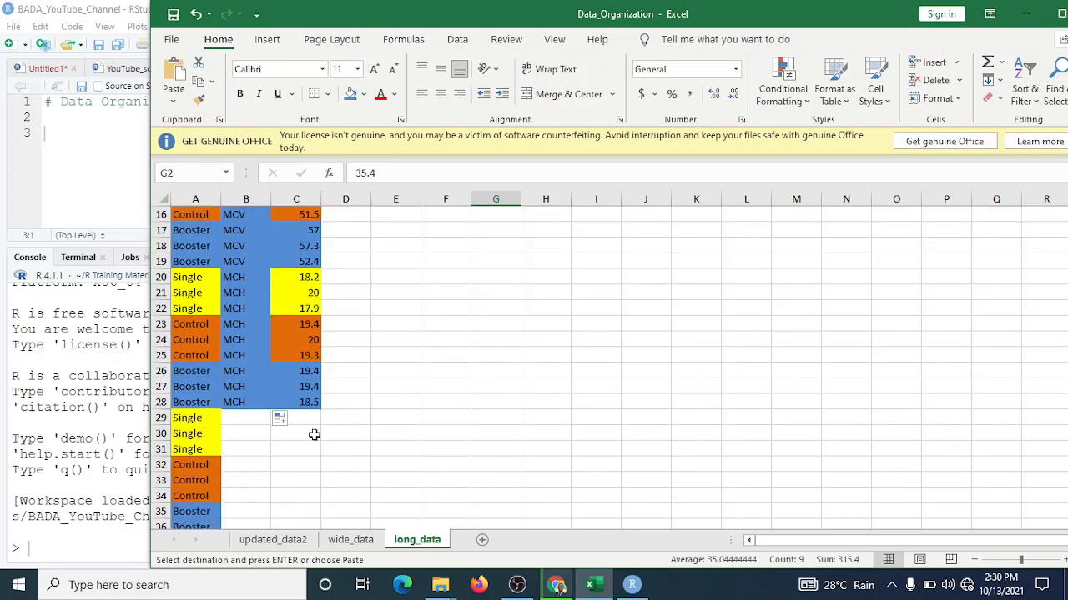
click(302, 416)
key(Return)
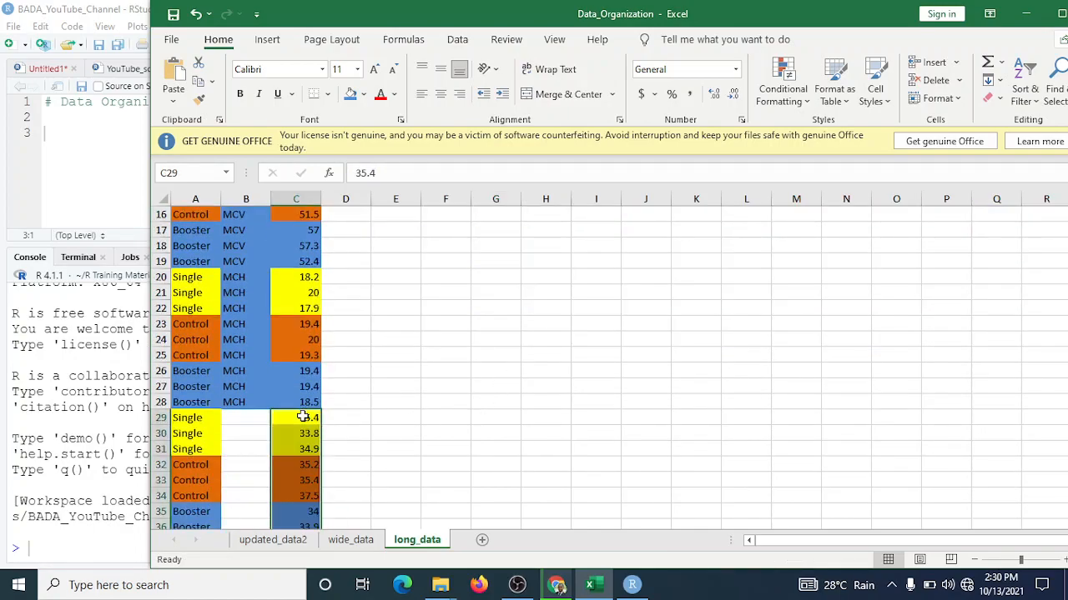
Enter the parameter name MCHC in B29 and fill it down to B37
click(246, 424)
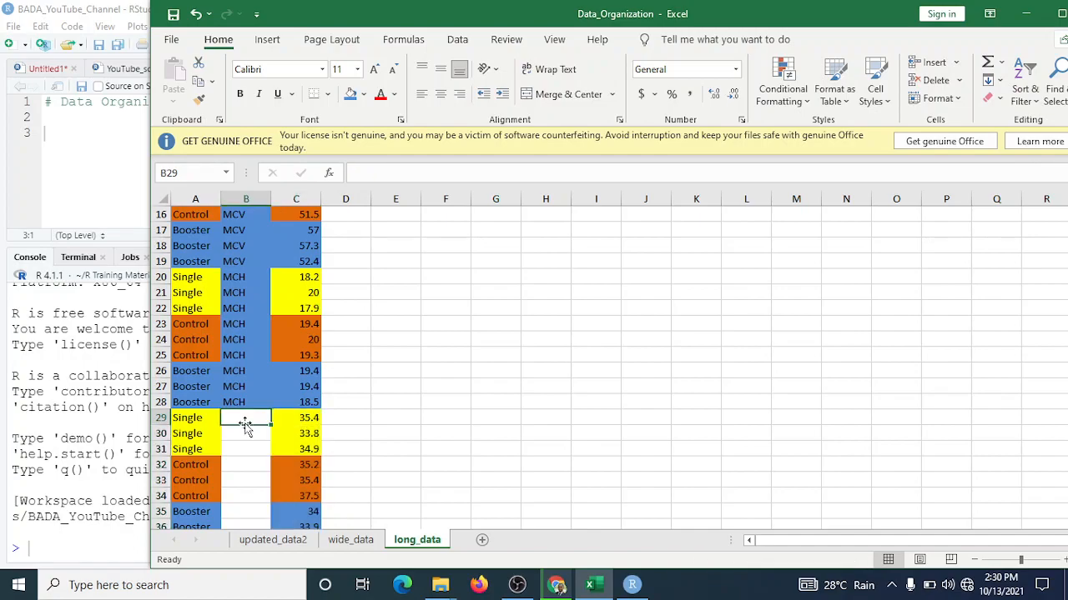
text(MCHC)
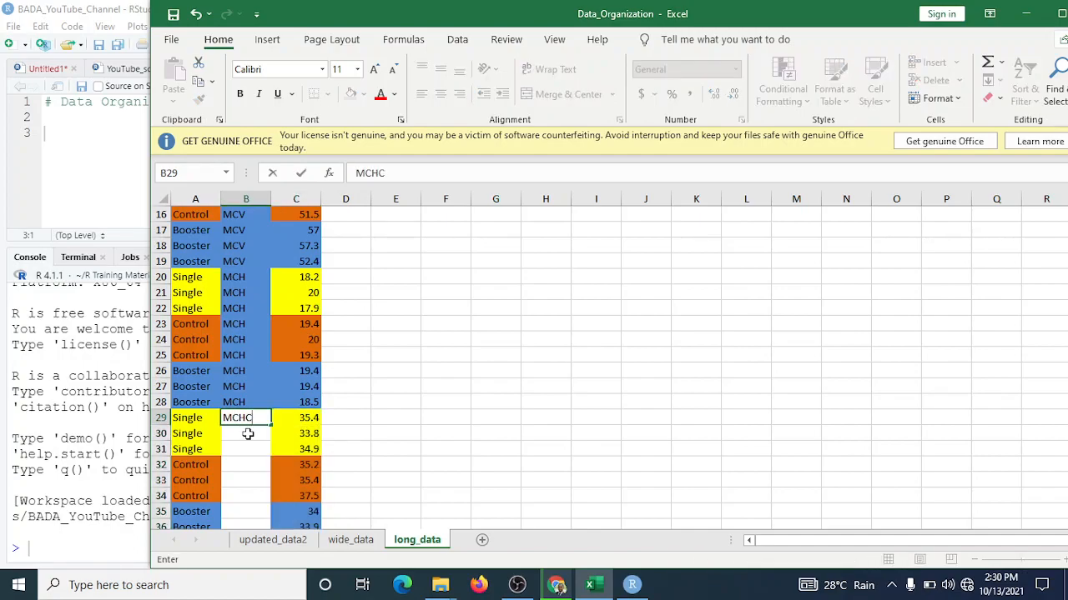
click(248, 434)
click(249, 419)
click(268, 434)
click(266, 418)
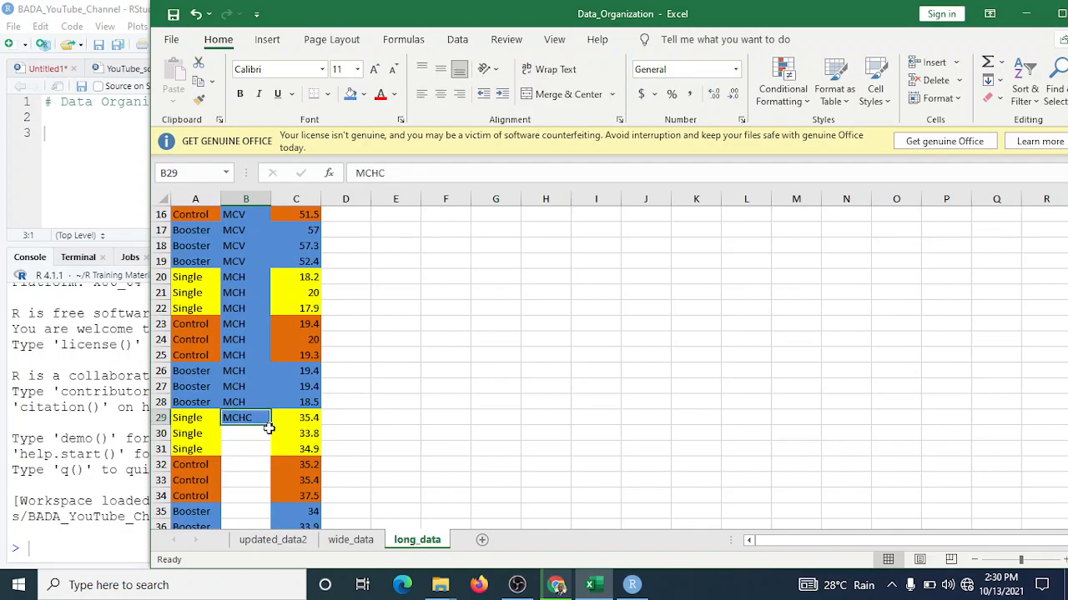
drag(270, 428, 245, 371)
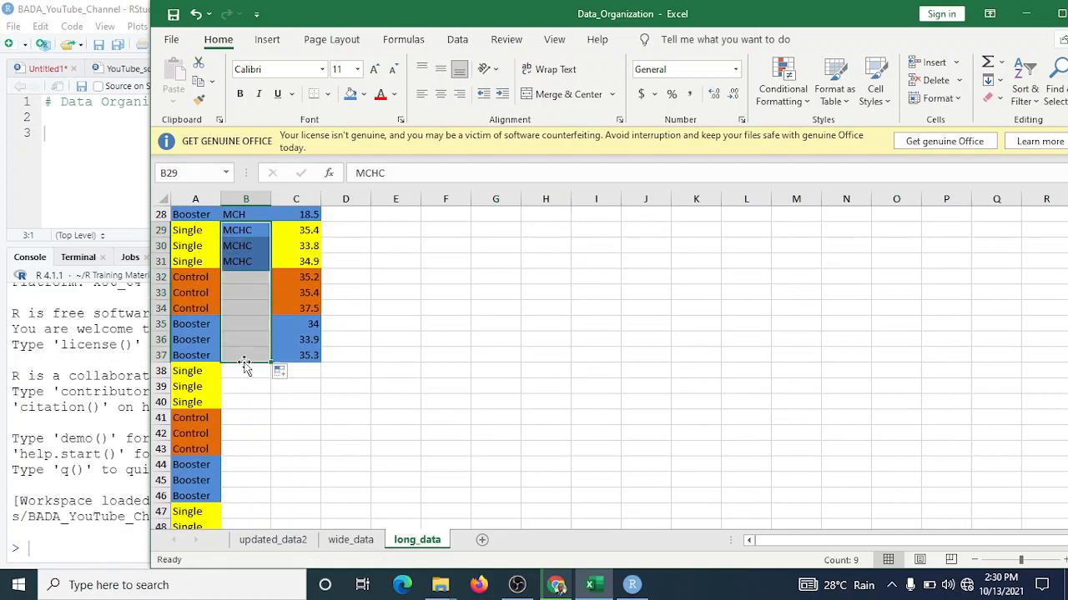
Move the NEUT values from H2:H10 into the Value column at C38:C46
scroll(456, 367, up, 9)
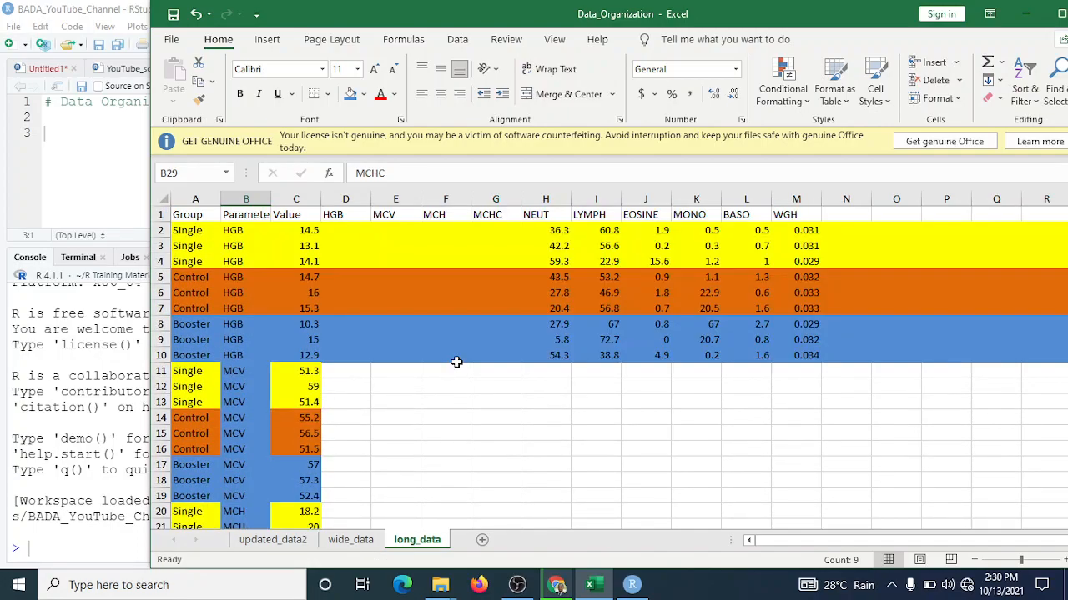
drag(551, 230, 551, 348)
key(ctrl+c)
scroll(409, 401, down, 8)
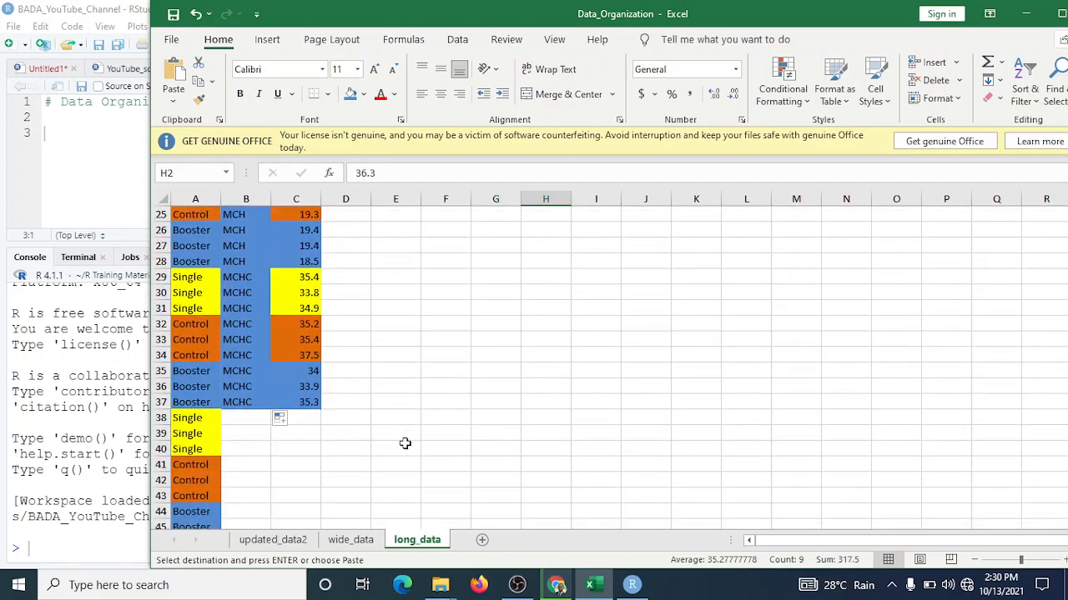
click(303, 419)
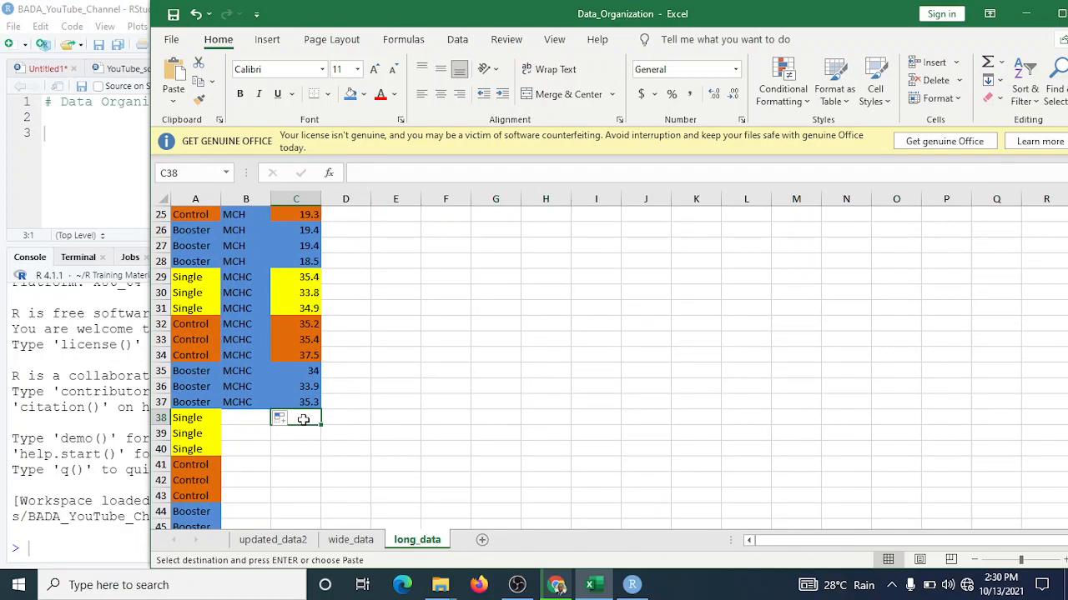
key(Return)
scroll(584, 400, up, 8)
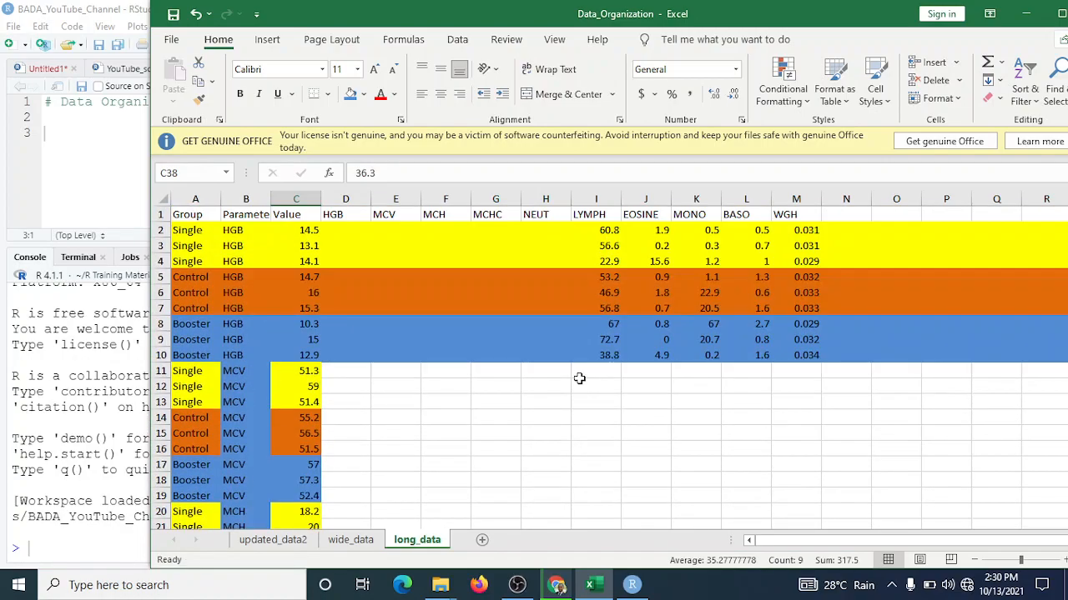
scroll(348, 451, down, 6)
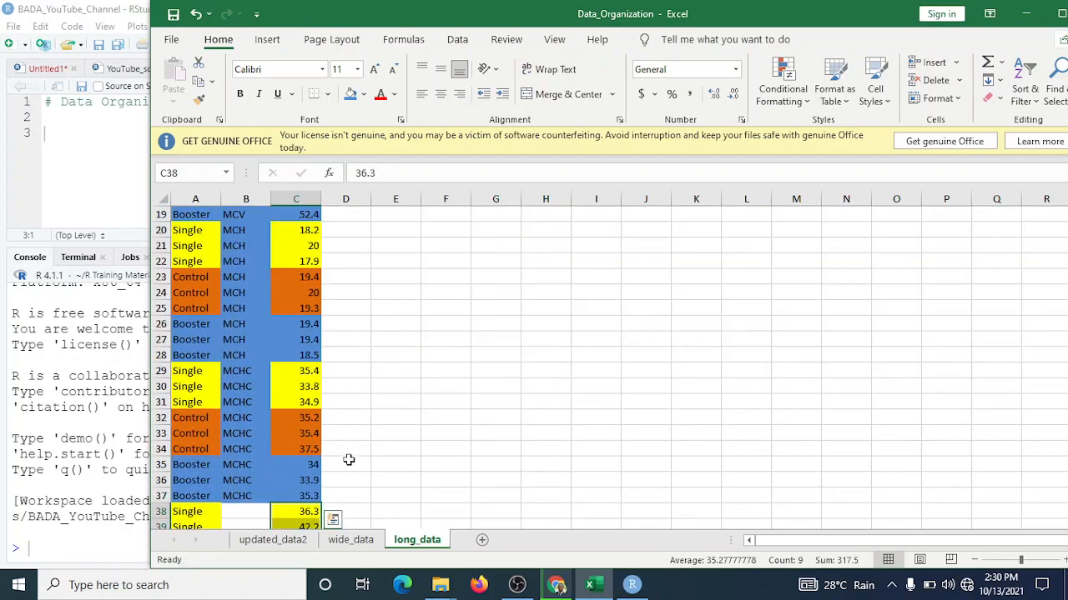
Review the stacked rows in the long_data sheet and compare their layout with the wide_data sheet
scroll(347, 451, down, 6)
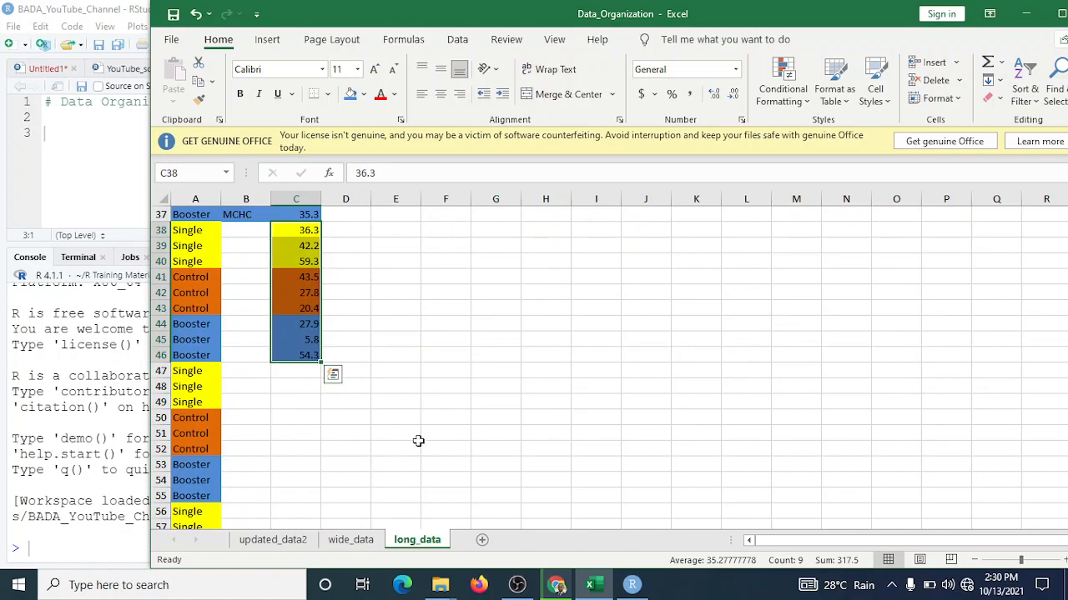
scroll(460, 428, up, 12)
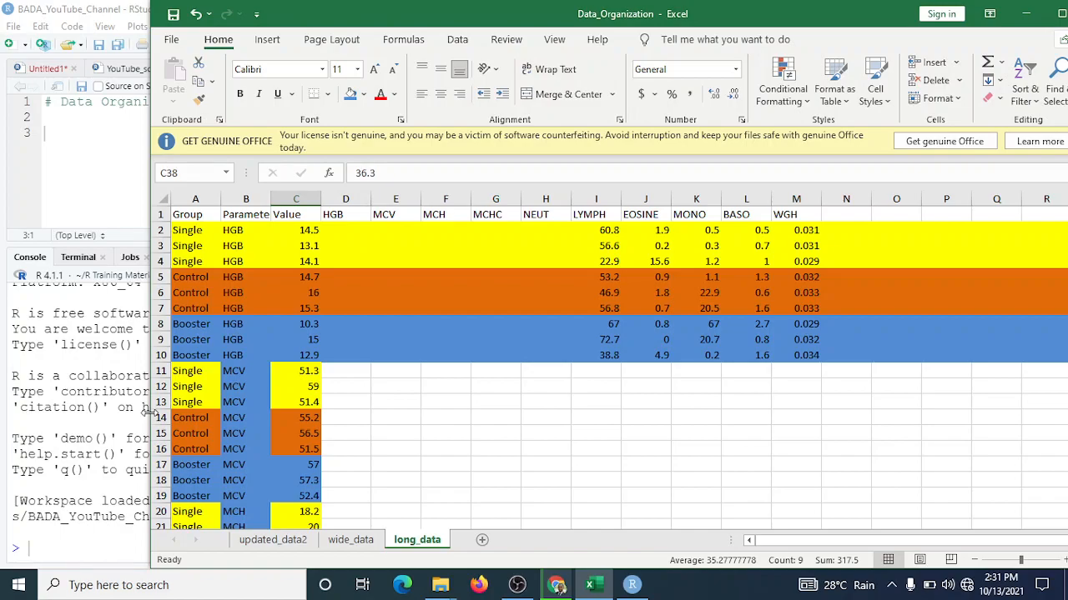
click(351, 540)
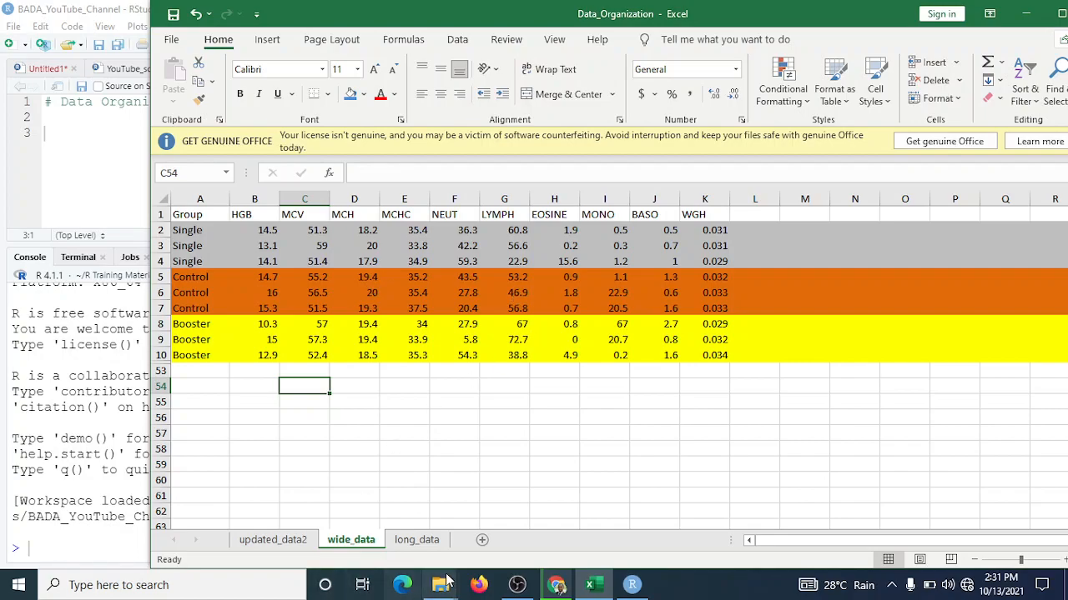
click(419, 540)
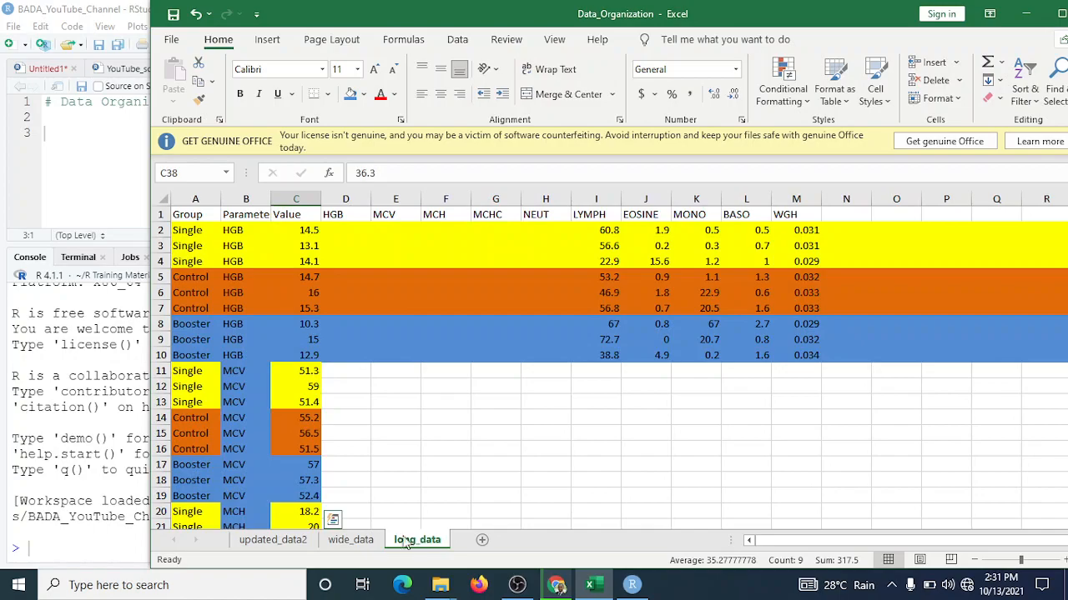
click(349, 542)
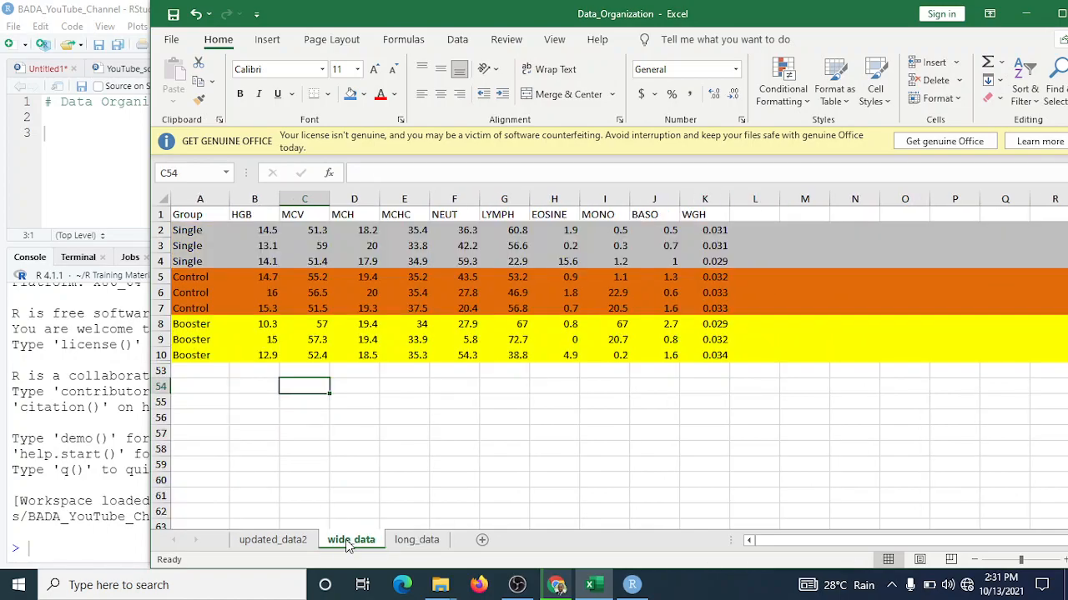
click(71, 482)
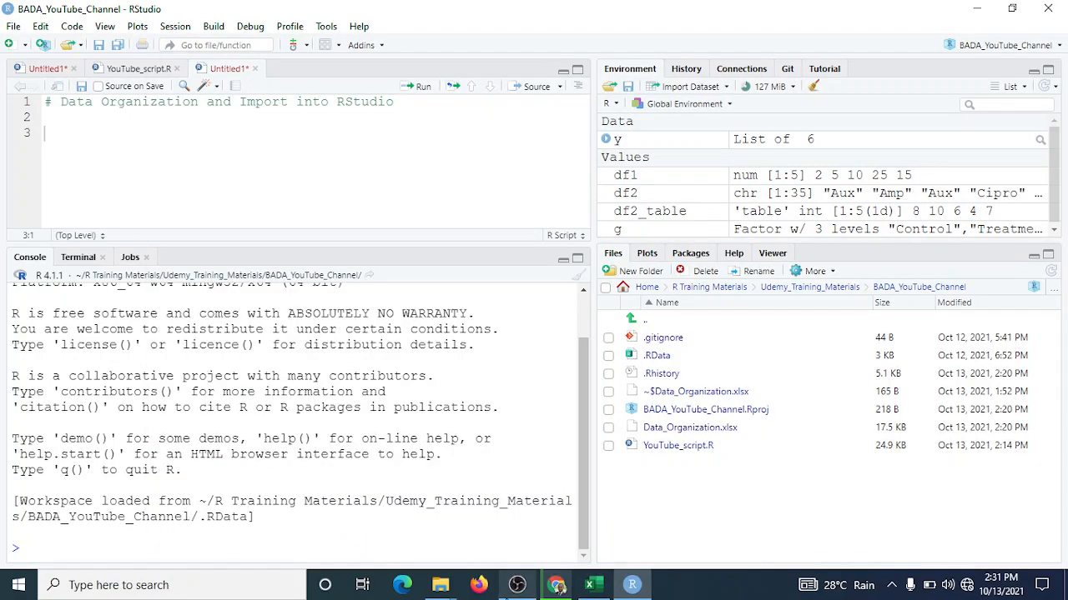
click(591, 586)
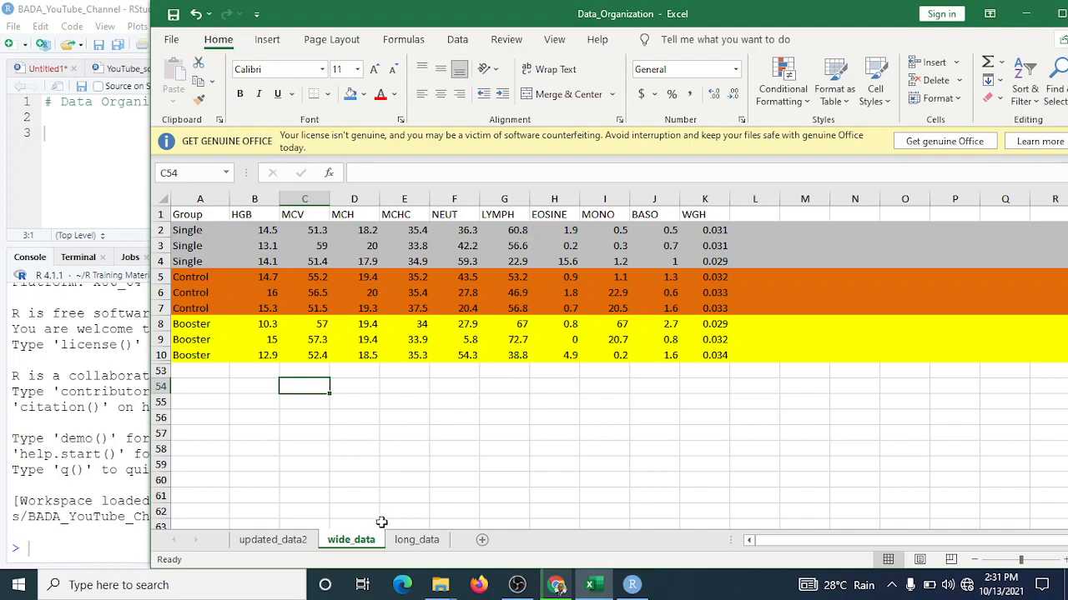
Add a new worksheet after wide_data and enter the header Fertilizer in A1
click(481, 542)
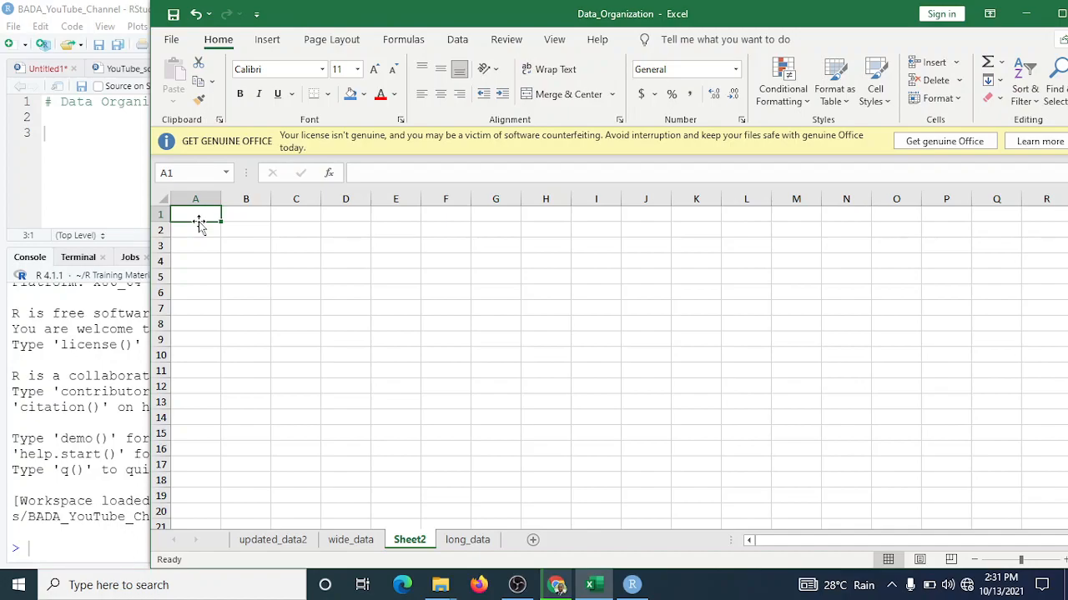
text(Fertil)
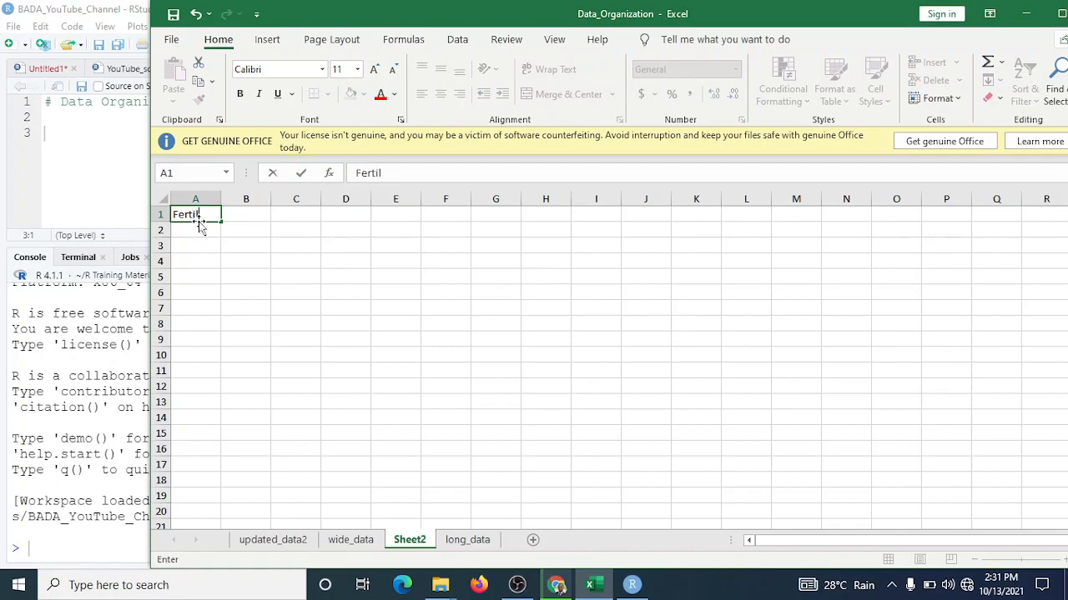
text(izer)
key(Return)
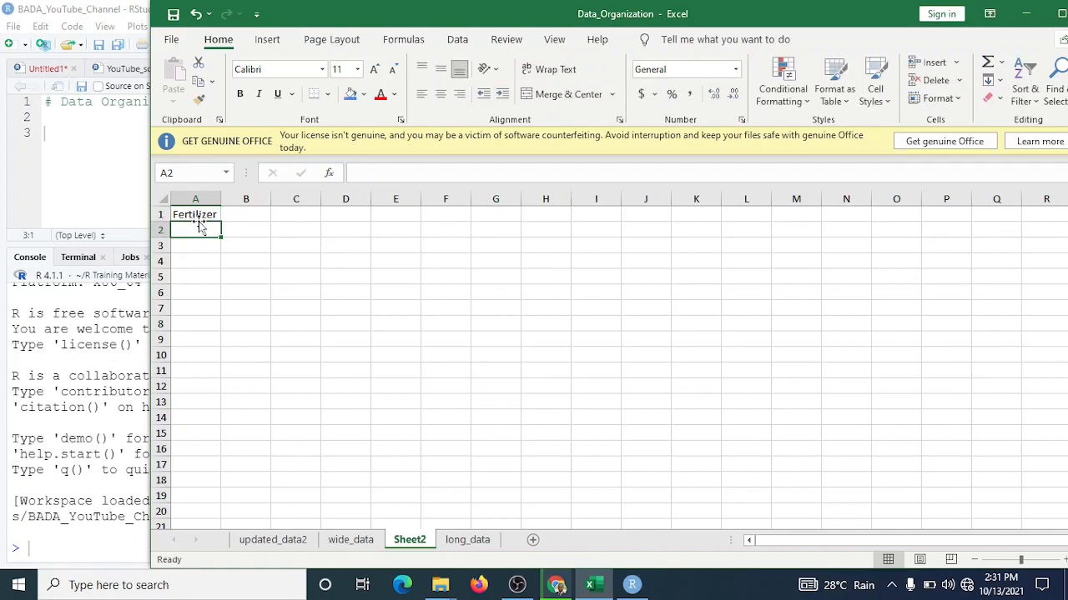
Enter the fertilizer level A in cells A2 to A4
text(A)
key(Return)
text(A)
key(shift+Down)
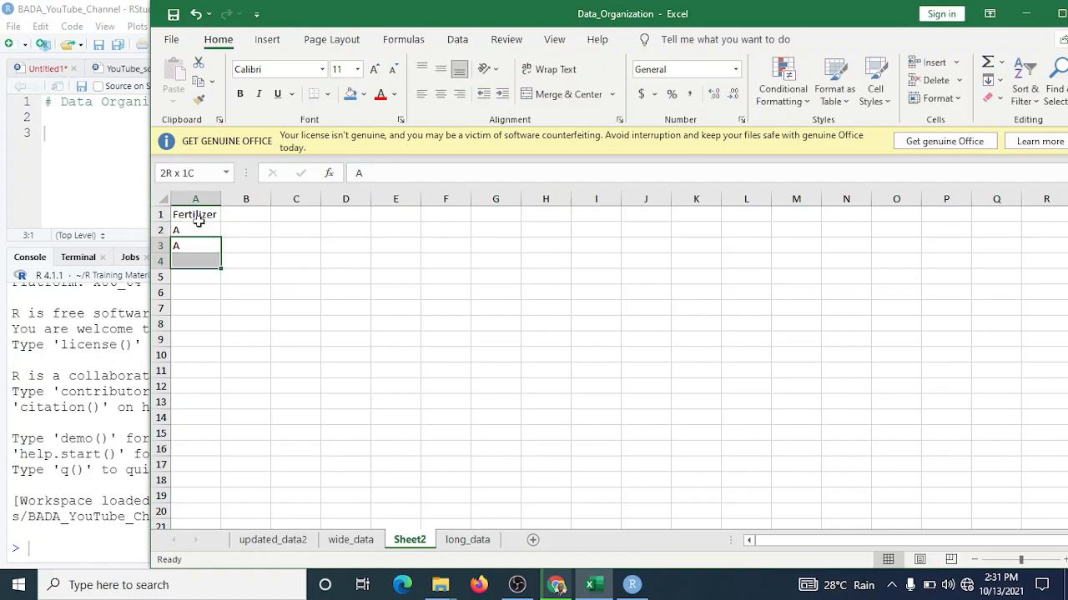
key(Down)
text(A)
key(Return)
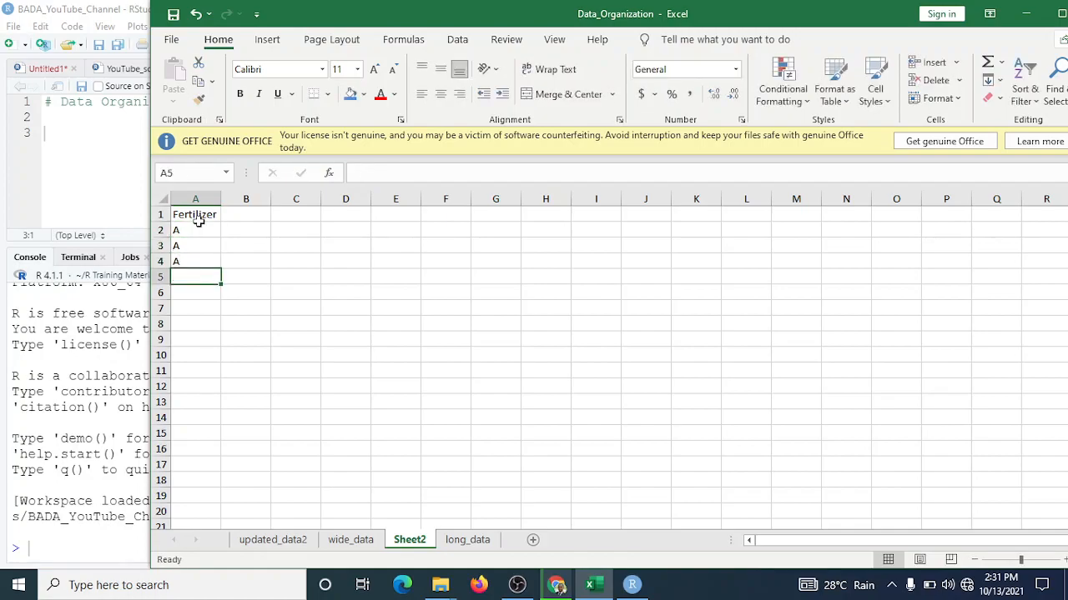
Enter the fertilizer level B in cells A5 to A7
text(B)
key(shift+Down)
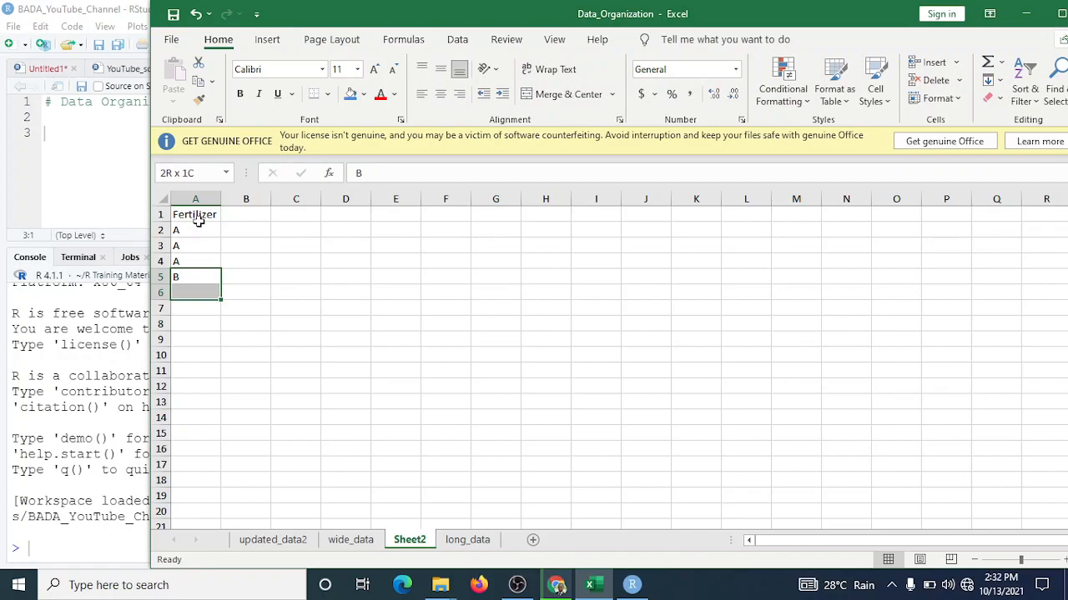
text(B)
key(Down)
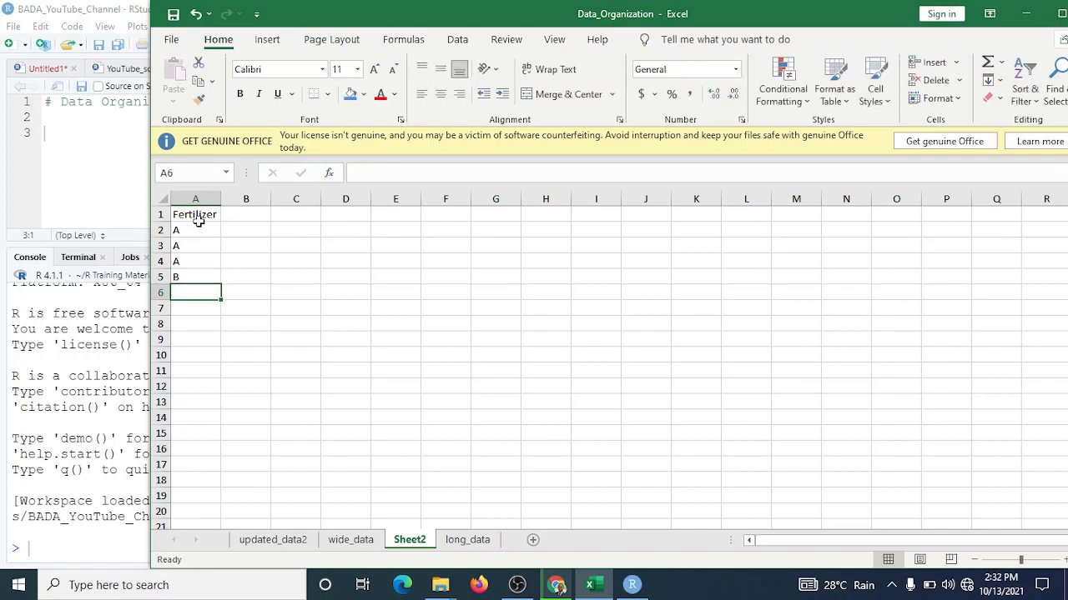
text(B)
key(Down)
text(B)
key(Down)
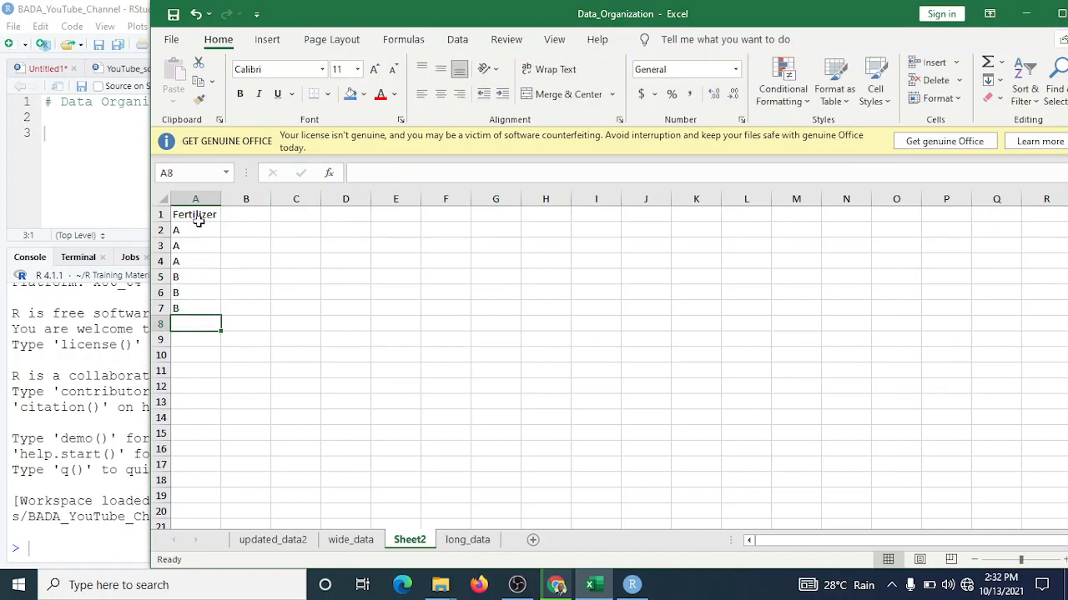
Enter the fertilizer level C in cells A8 to A10
text(C)
key(Down)
text(C)
key(Down)
text(C)
Enter the header Yield in C1, leaving column B free for another factor
key(Tab)
key(Up)
key(Up)
key(Up)
key(Up)
key(Up)
key(Up)
key(Up)
key(Up)
key(Up)
key(Right)
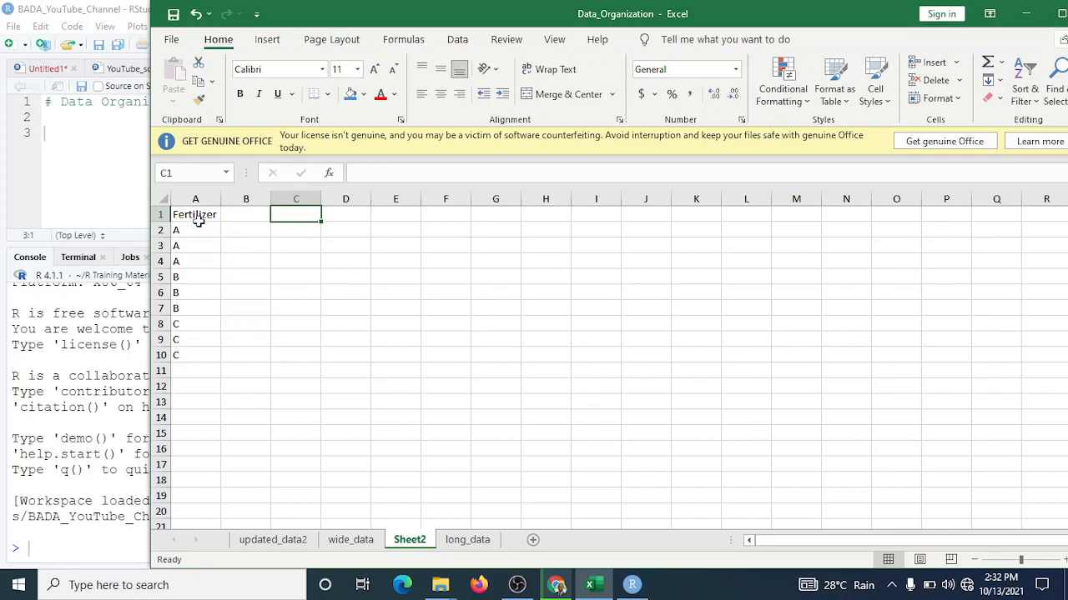
text(Yie)
text(ld)
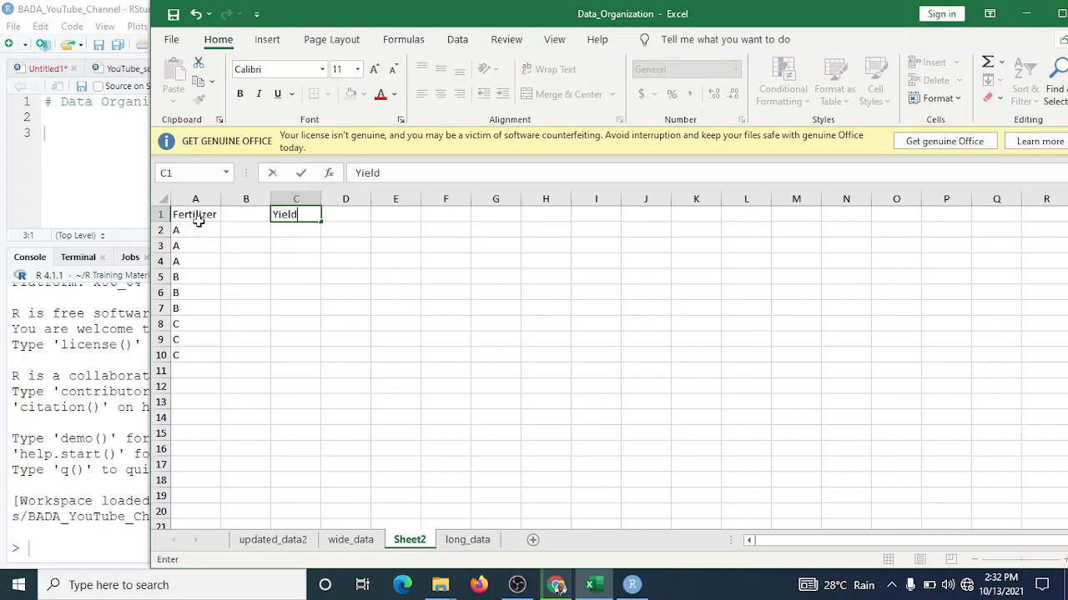
key(Tab)
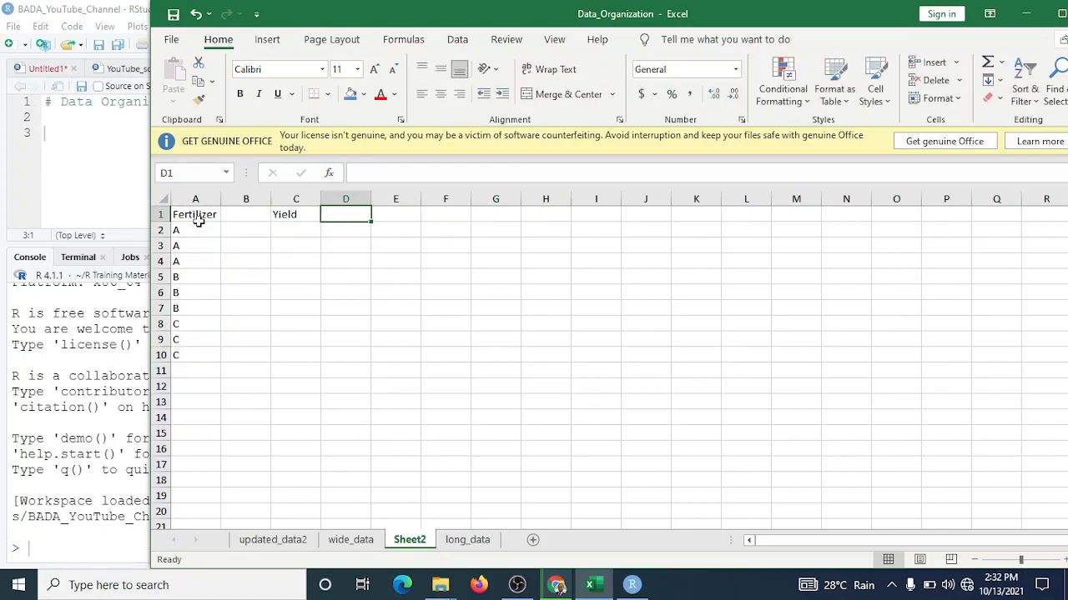
Enter the header Maturity in D1, next to Yield
text(Dura)
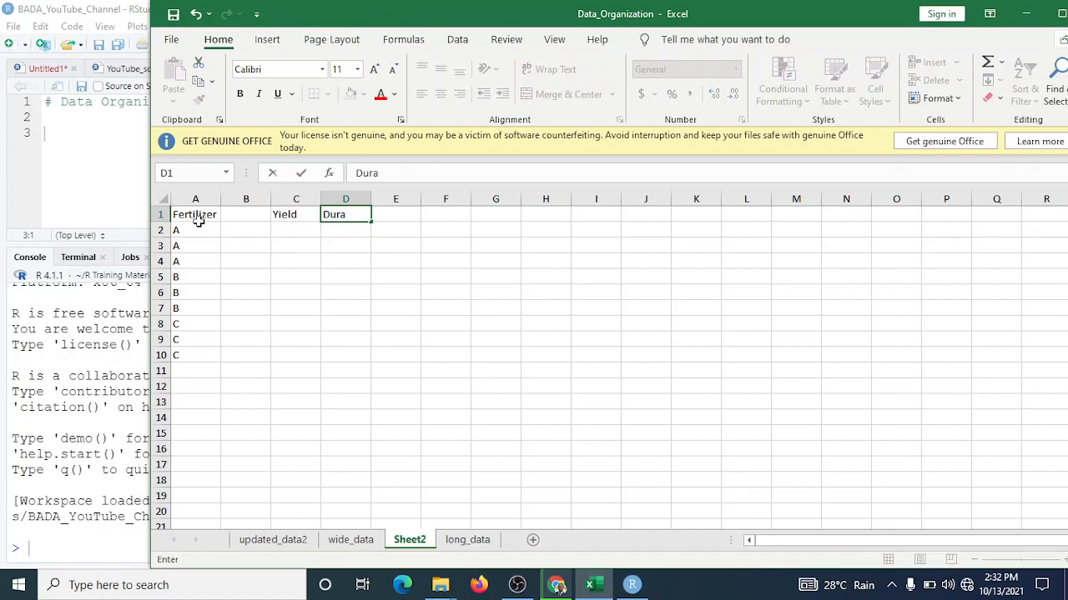
key(BackSpace)
key(BackSpace)
key(BackSpace)
key(BackSpace)
text(Maturity)
key(Down)
Enter the header Soil_type in B1, between Fertilizer and Yield
key(Down)
key(Down)
key(Left)
key(Up)
key(Up)
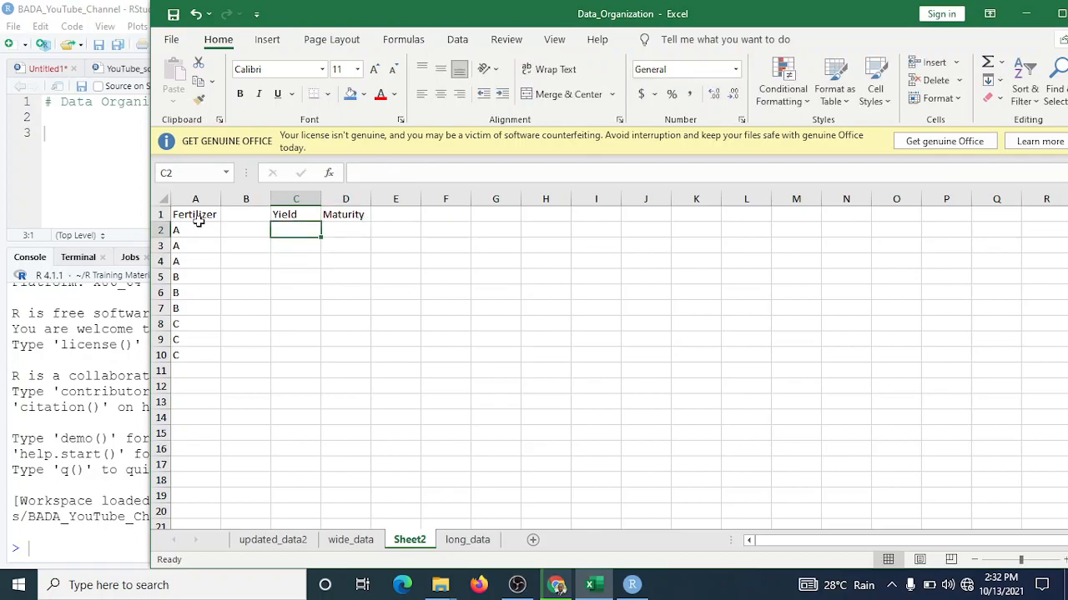
key(Left)
key(Up)
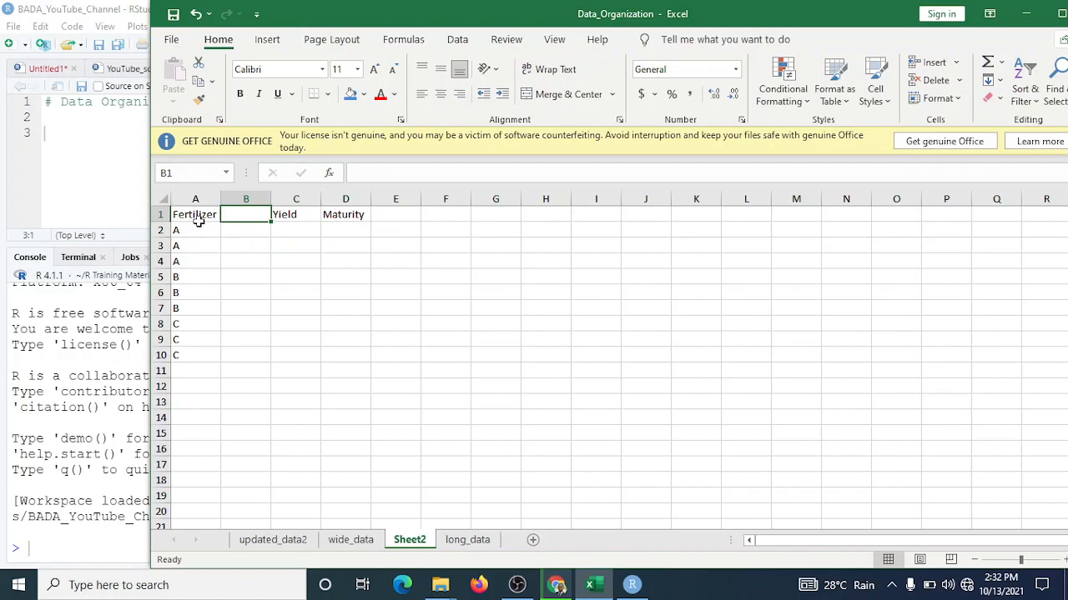
text(Location)
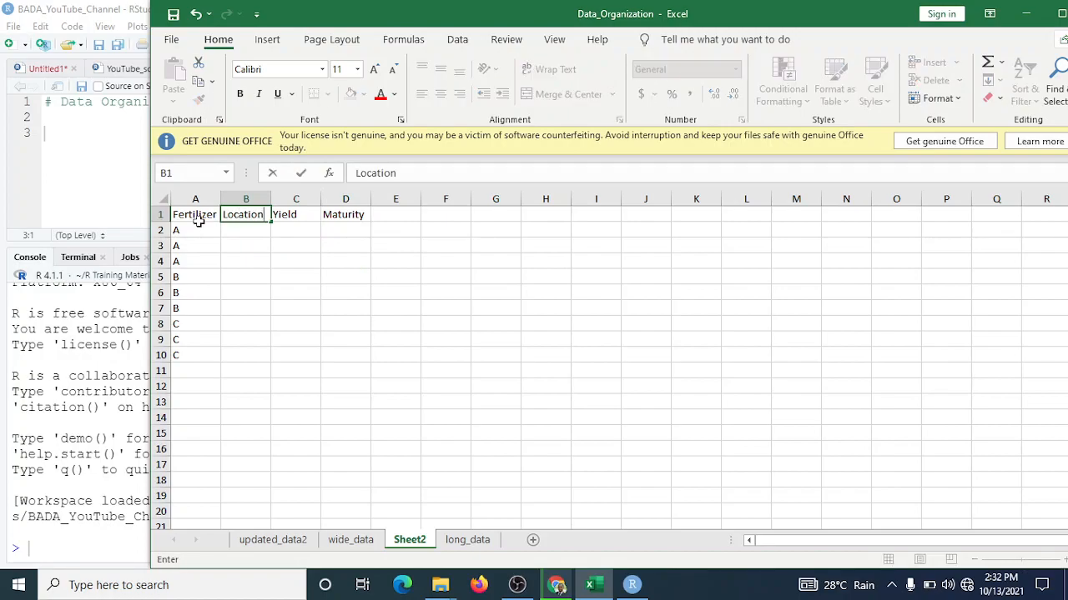
key(BackSpace)
key(BackSpace)
key(BackSpace)
key(BackSpace)
key(BackSpace)
key(BackSpace)
key(BackSpace)
key(BackSpace)
text(Soil_type)
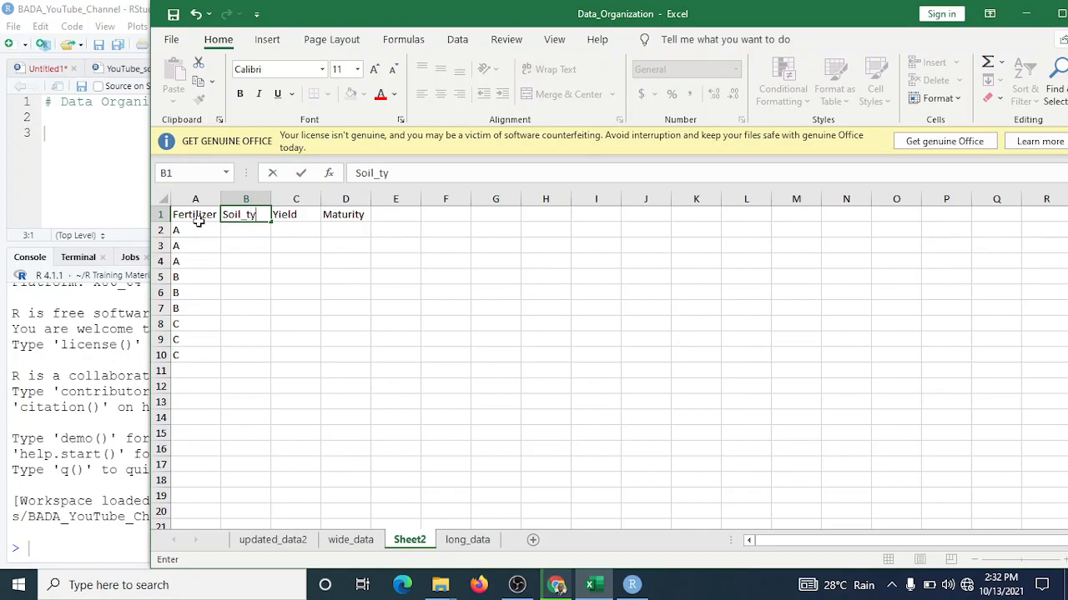
key(Return)
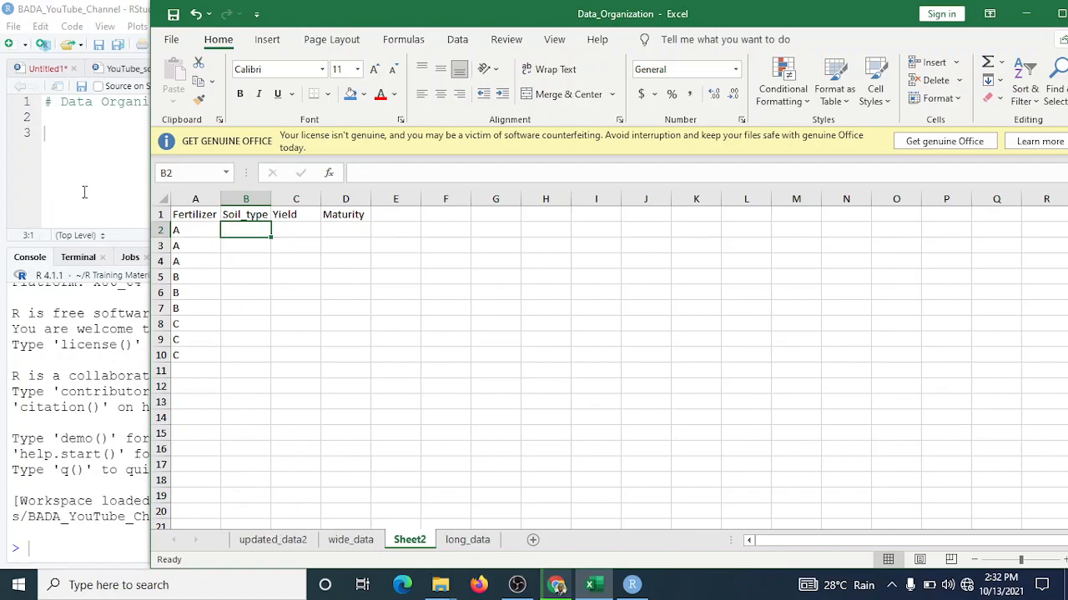
Switch to RStudio and search the installed packages for readxl
click(84, 189)
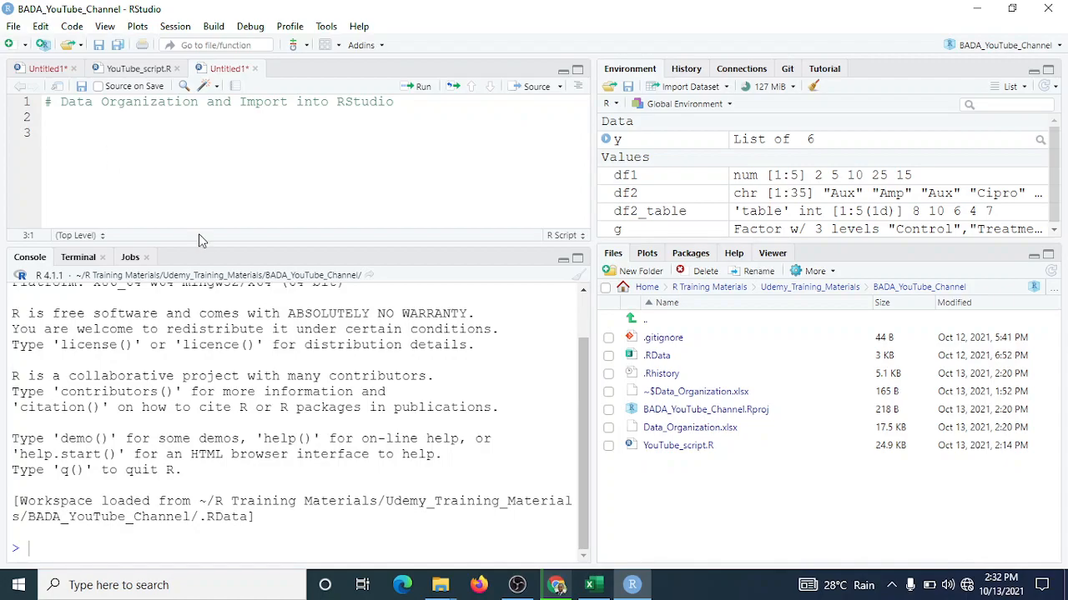
key(Up)
click(689, 253)
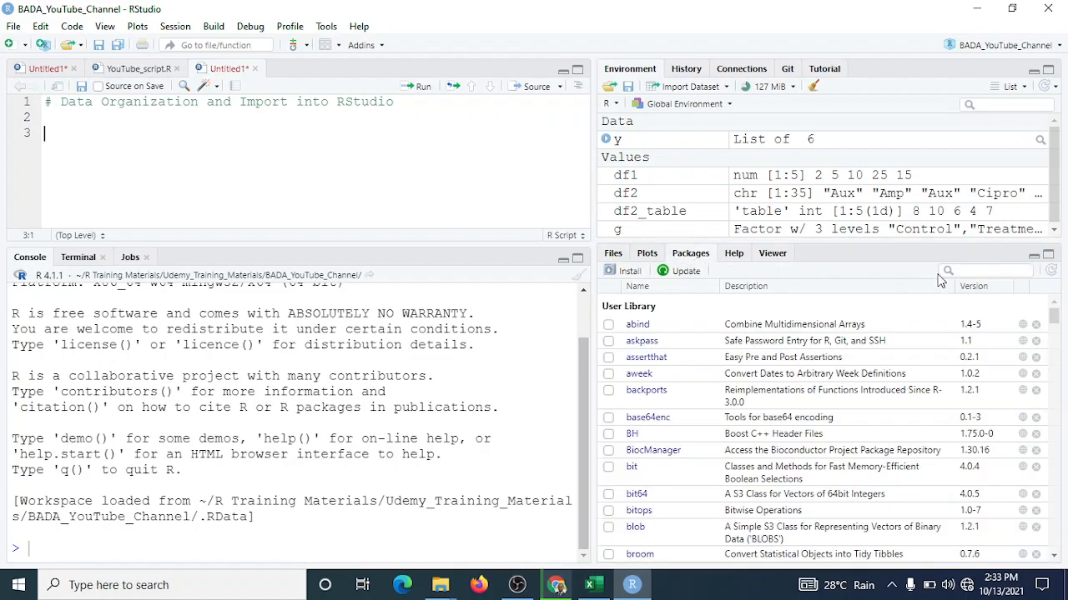
click(971, 271)
text(radd)
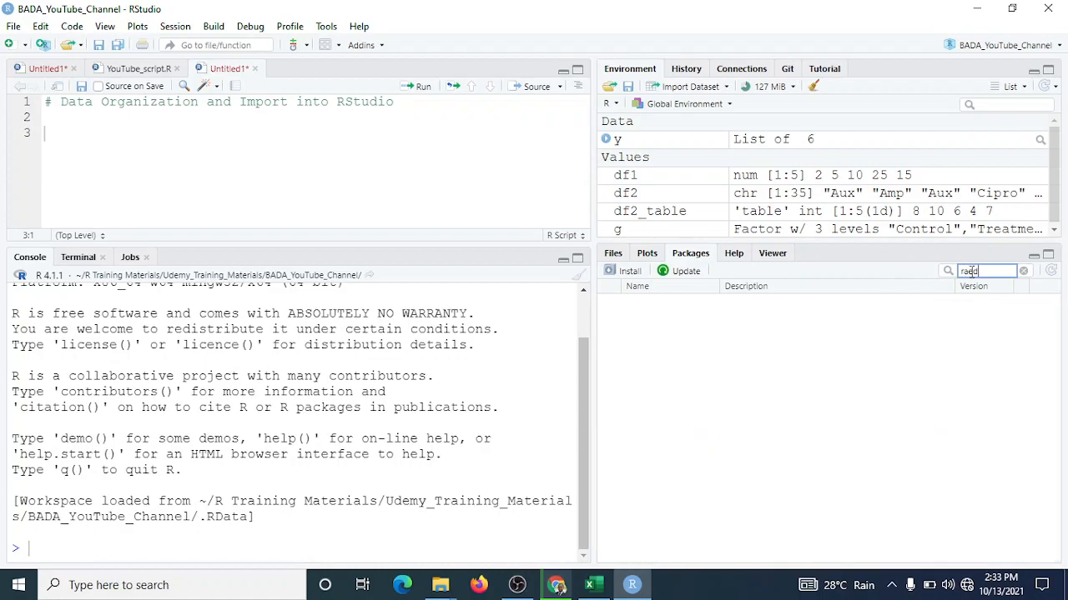
key(BackSpace)
key(BackSpace)
key(BackSpace)
text(ead)
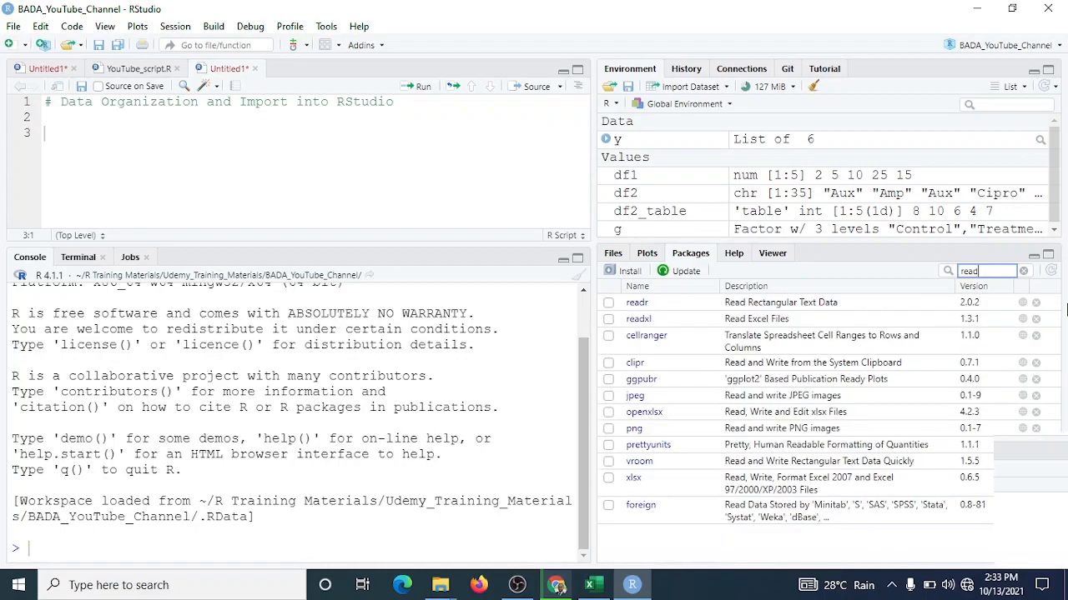
text(xl)
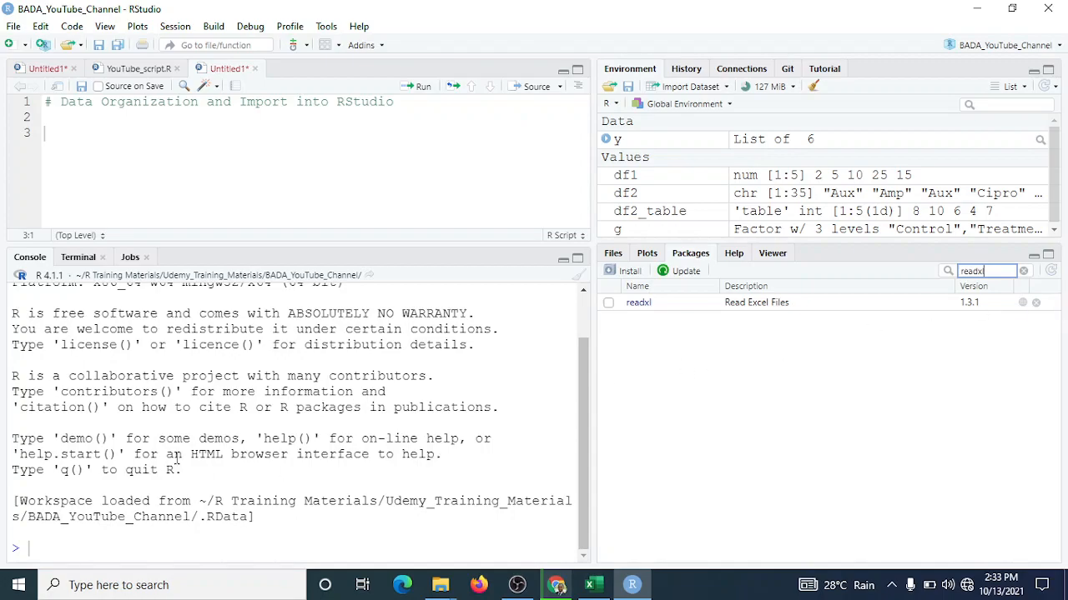
Write library(readxl) on line 3 of the script, below the title comment
click(60, 147)
text(library)
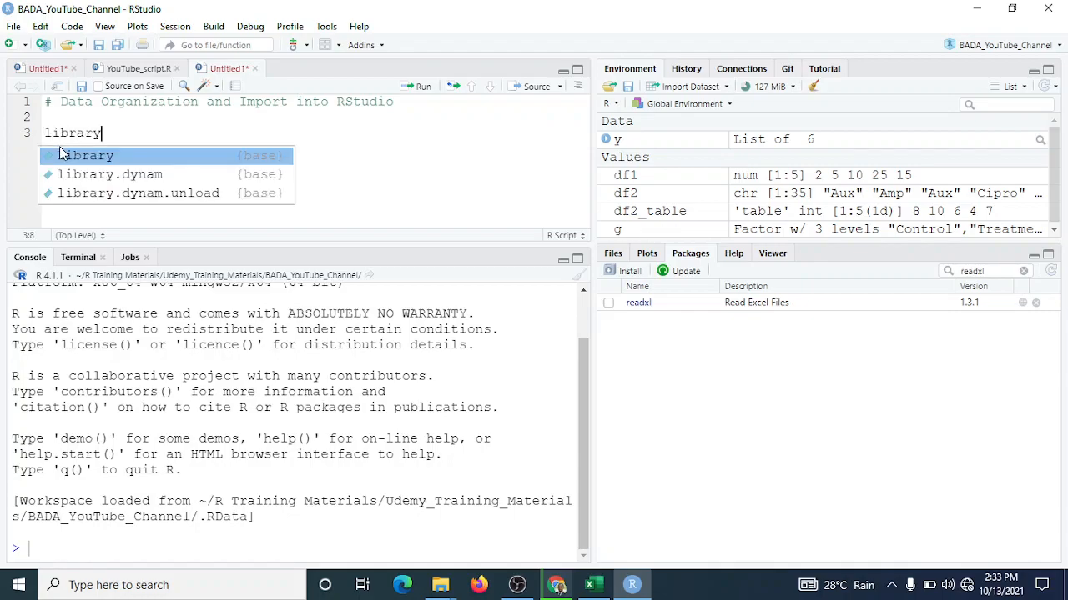
text((read)
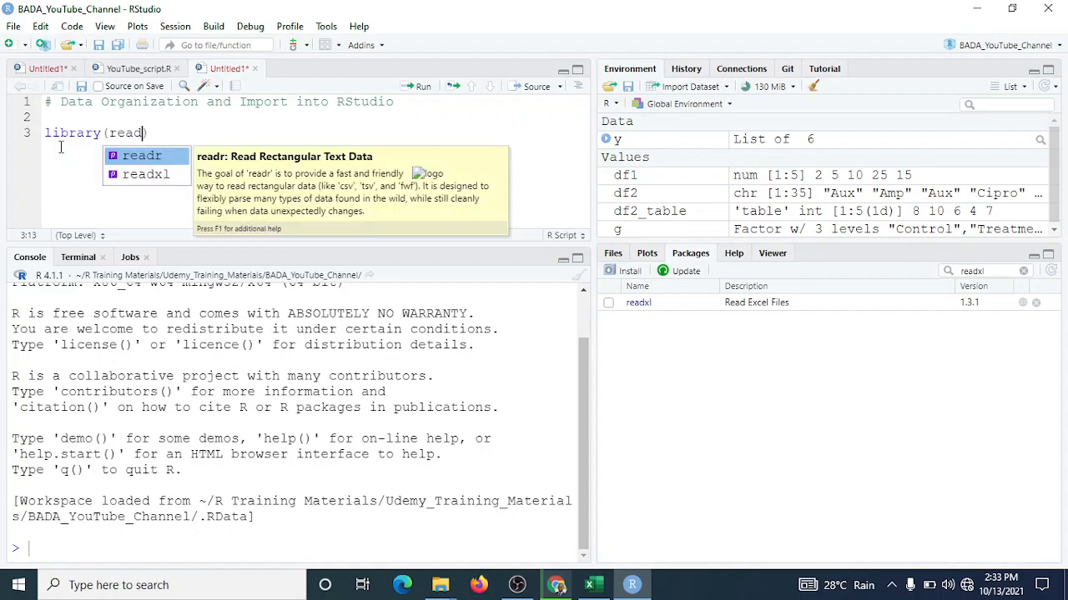
text(x)
key(Return)
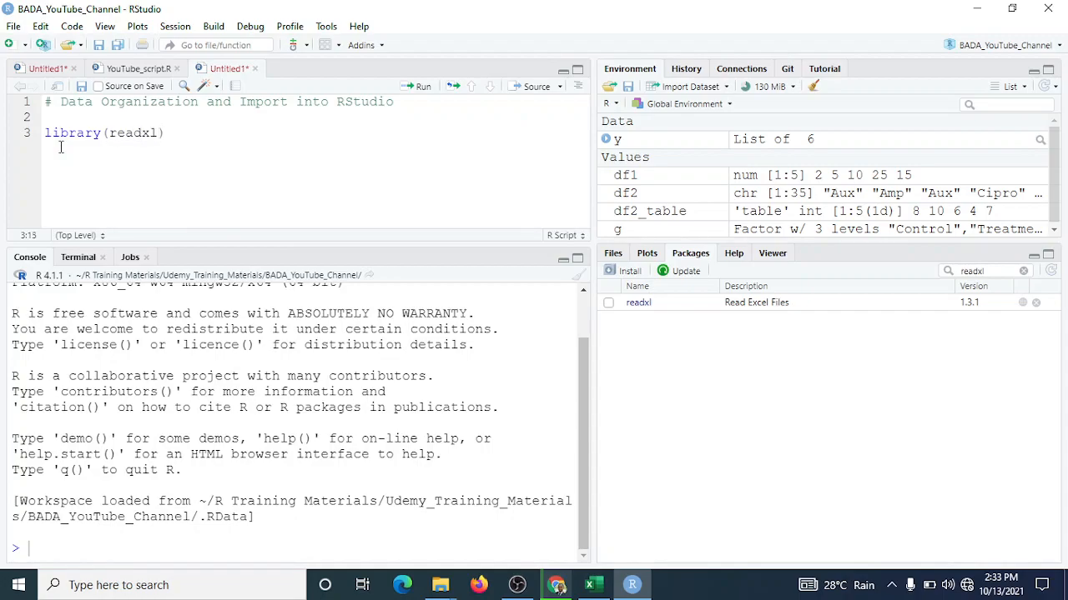
Write a read_excel call for "Data_Organization.xlsx" on line 4 of the script, below library(readxl)
key(End)
key(Return)
text(read_)
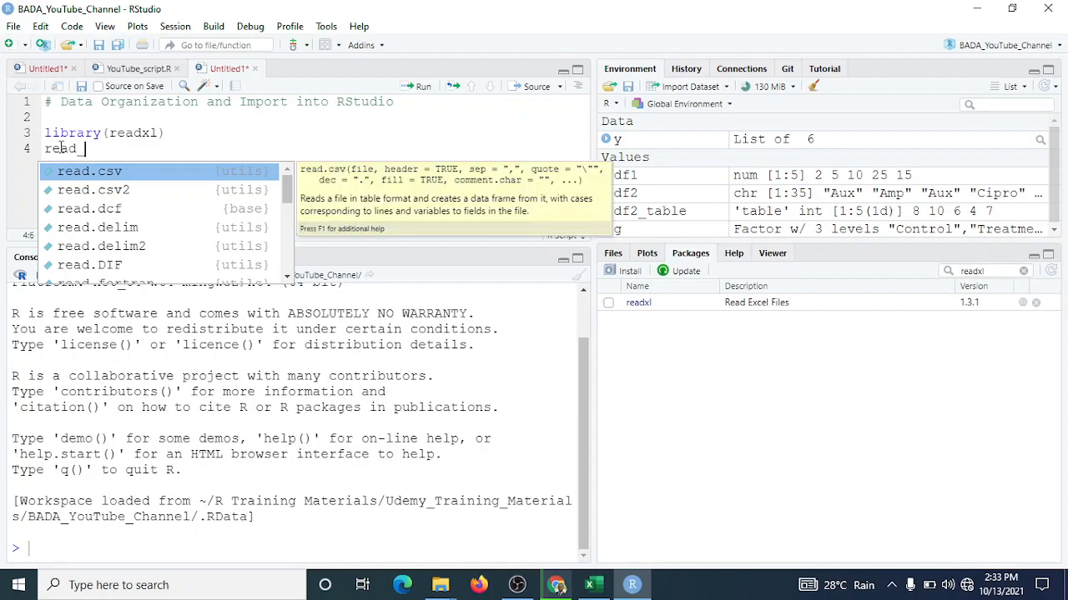
text(exce)
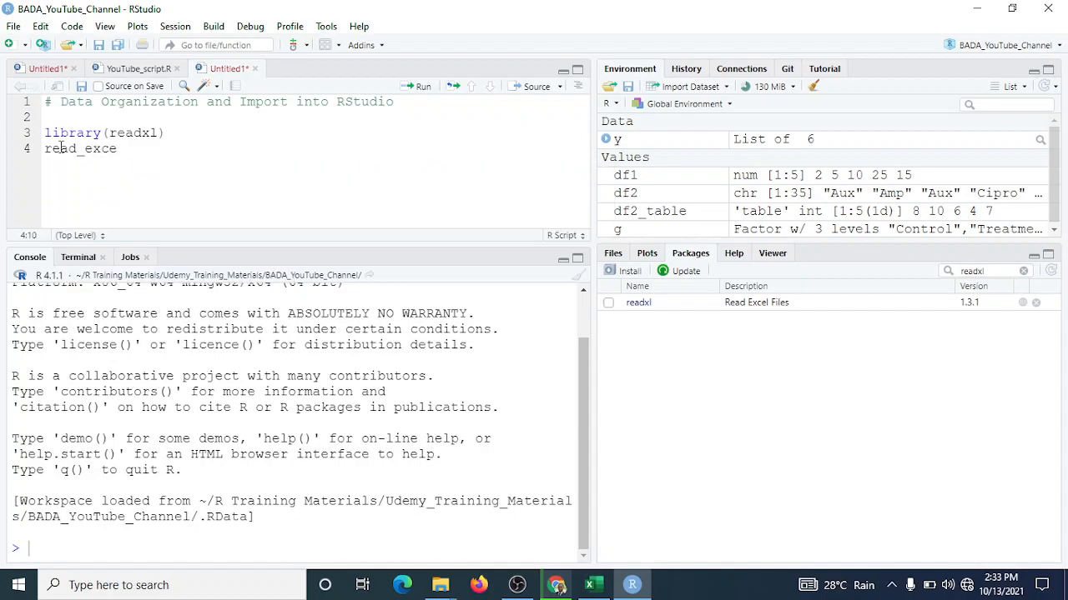
text(l)
text(("re)
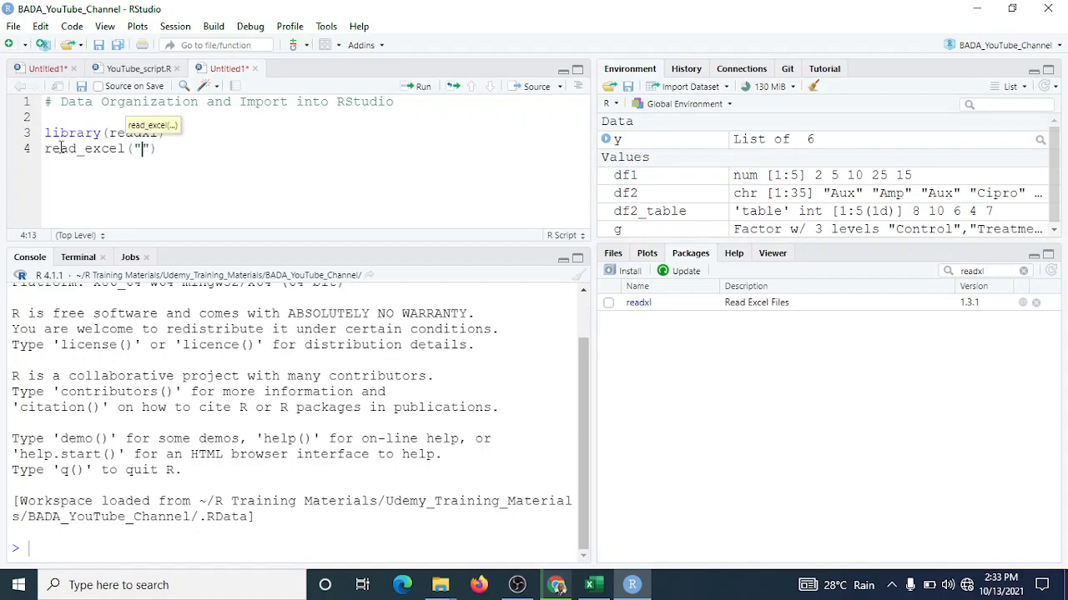
key(BackSpace)
key(BackSpace)
text(Data_Organi)
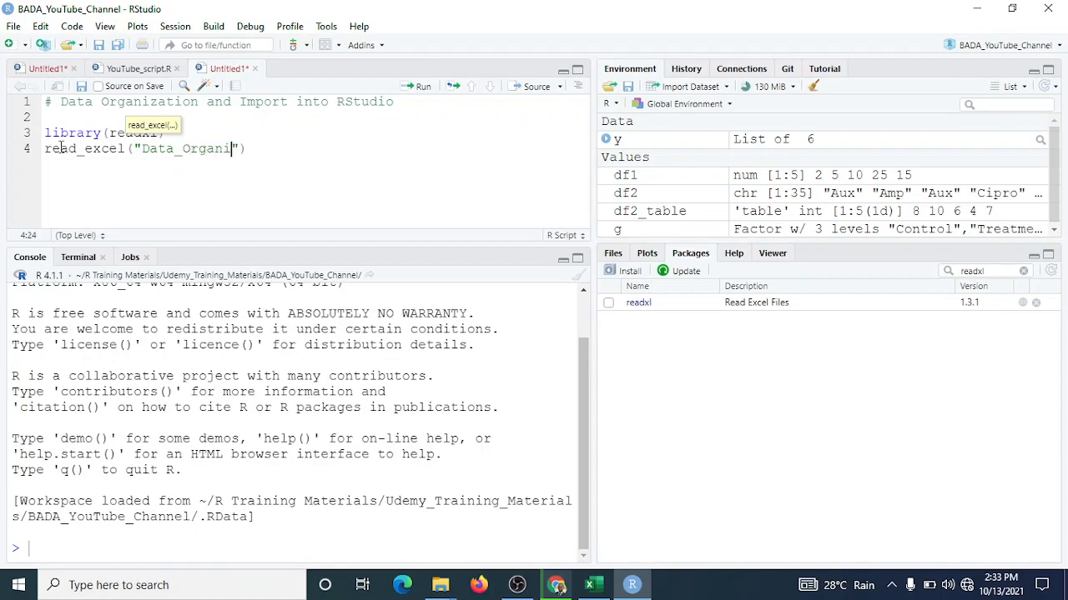
text(zation)
text(.x)
text(sl)
key(BackSpace)
key(BackSpace)
text(lsx)
Add the argument sheet = "wide_type" to the read_excel call, add blank lines below it, and narrow the script pane
text(", shee)
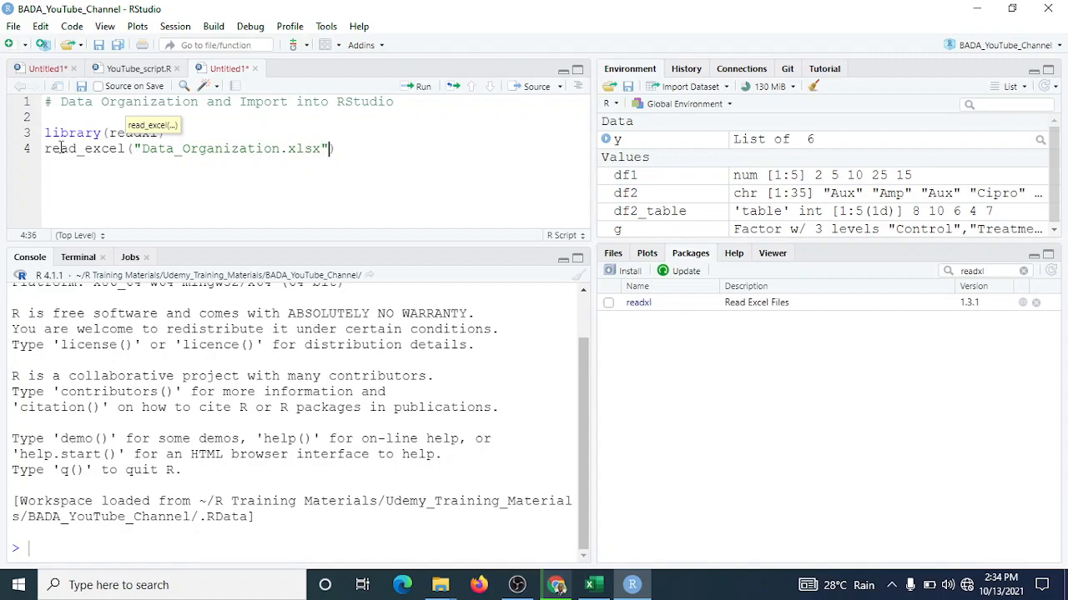
text(t)
text( = "wide_)
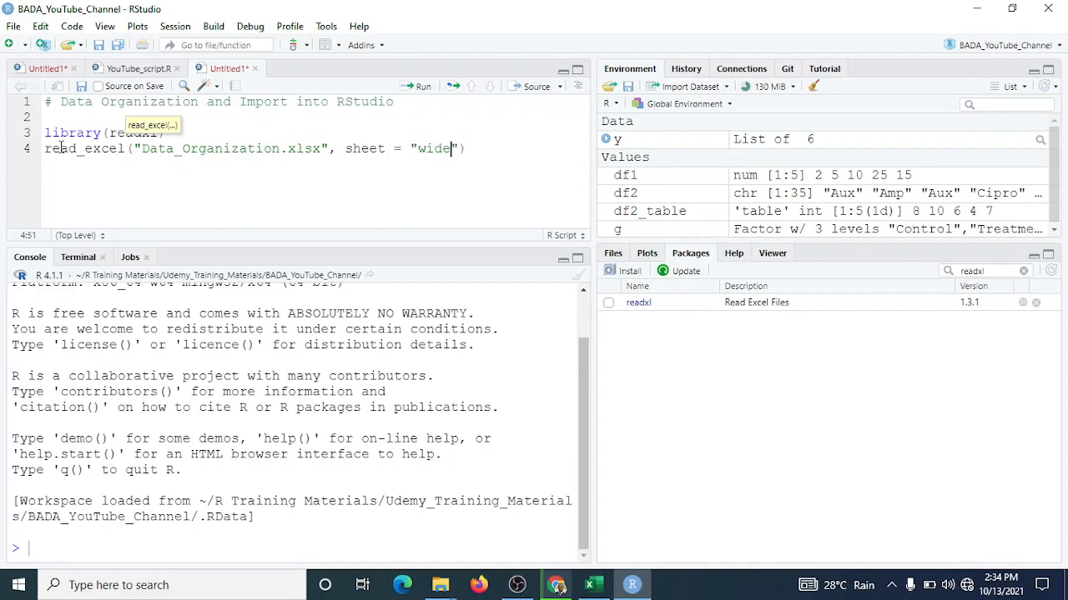
text(type)
key(End)
key(Return)
key(Return)
key(Return)
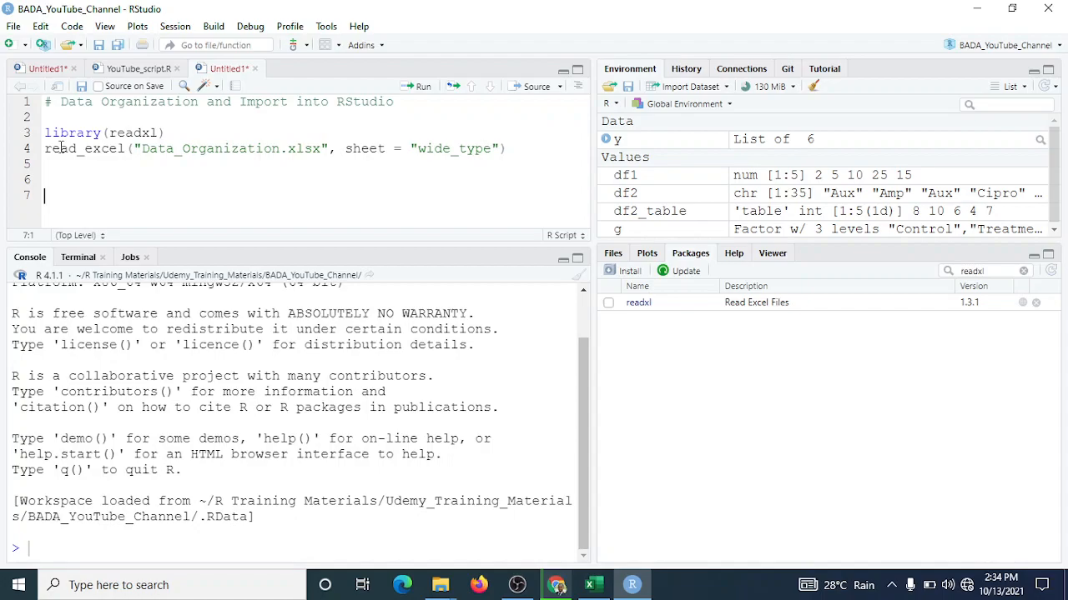
drag(594, 418, 516, 426)
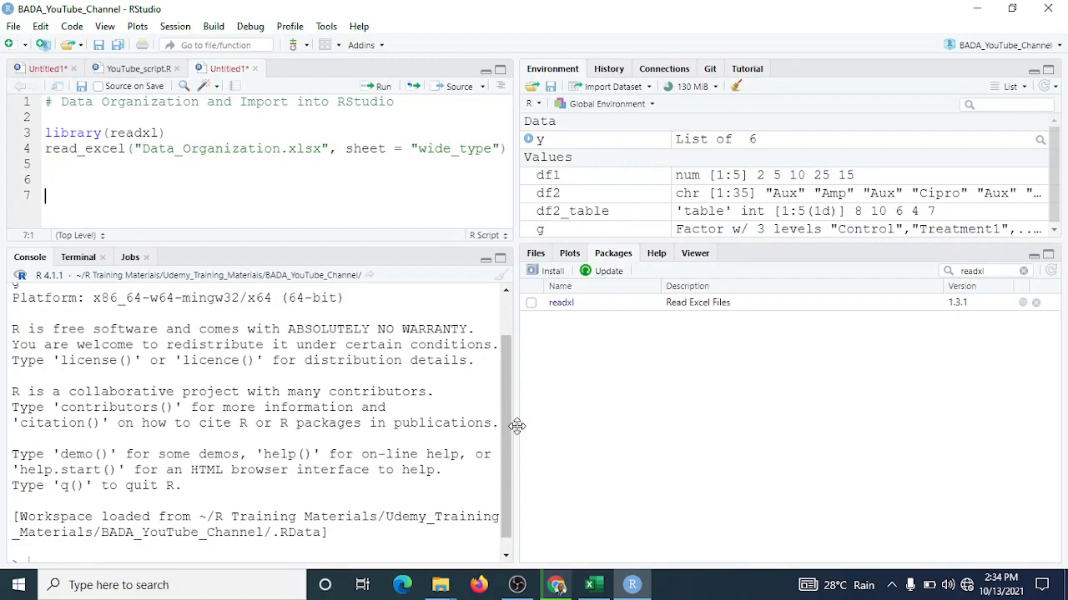
click(613, 86)
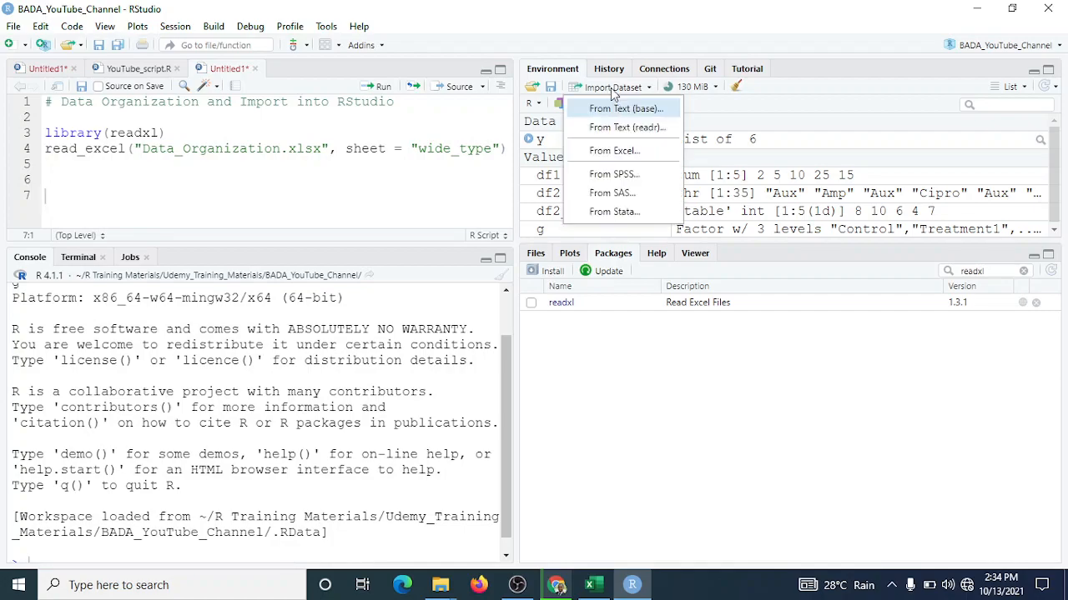
click(584, 155)
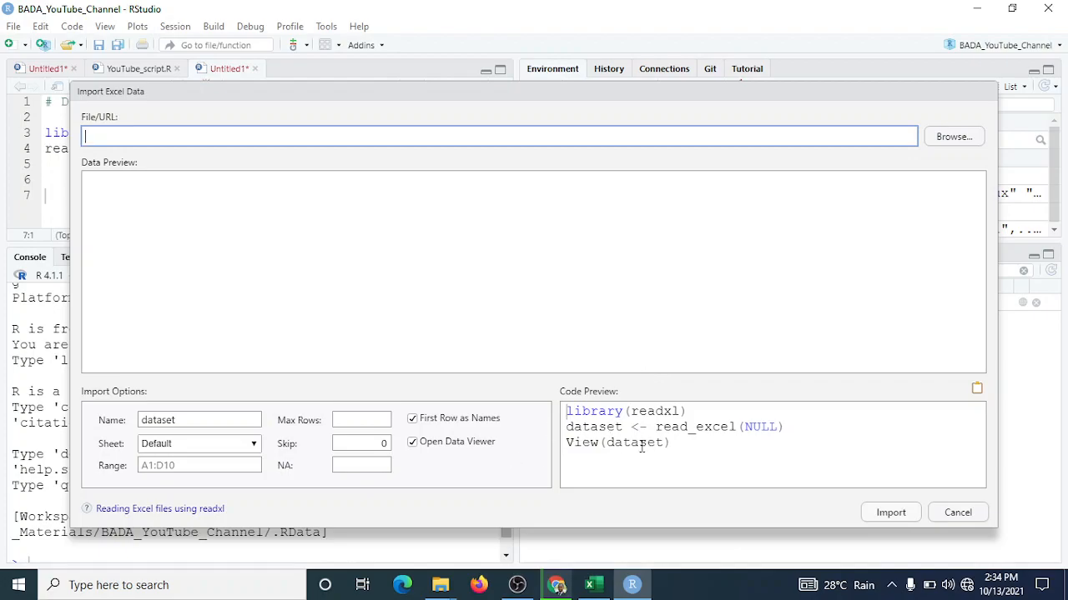
drag(672, 447, 562, 409)
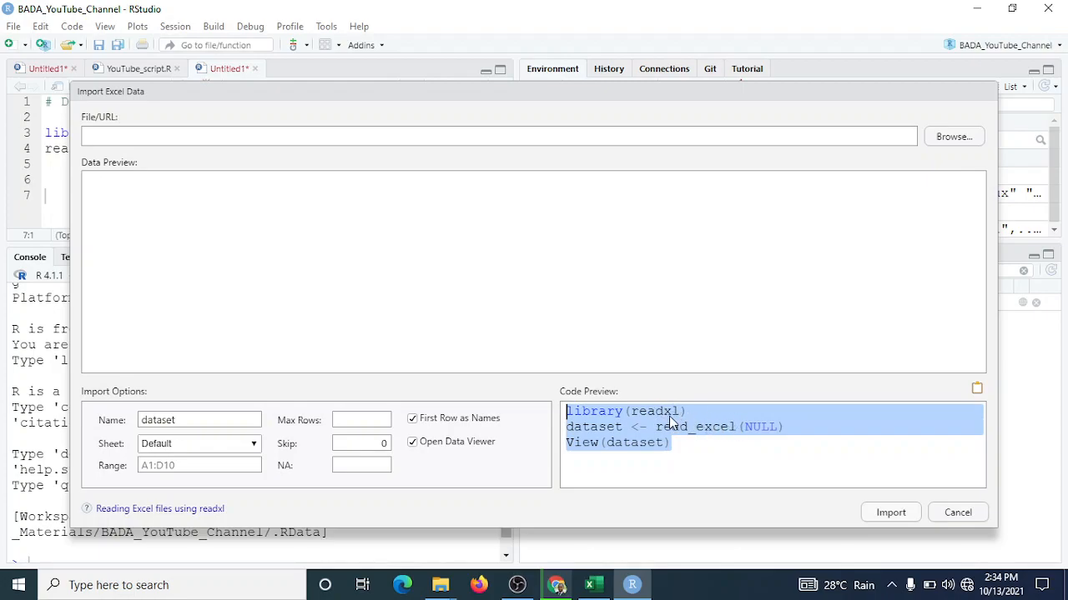
click(942, 148)
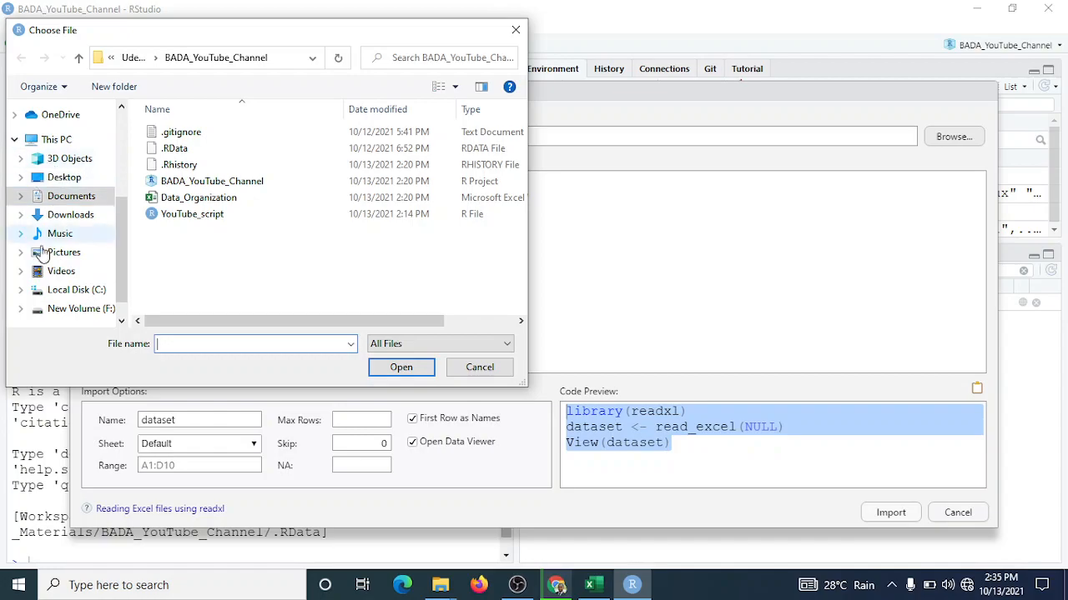
click(208, 207)
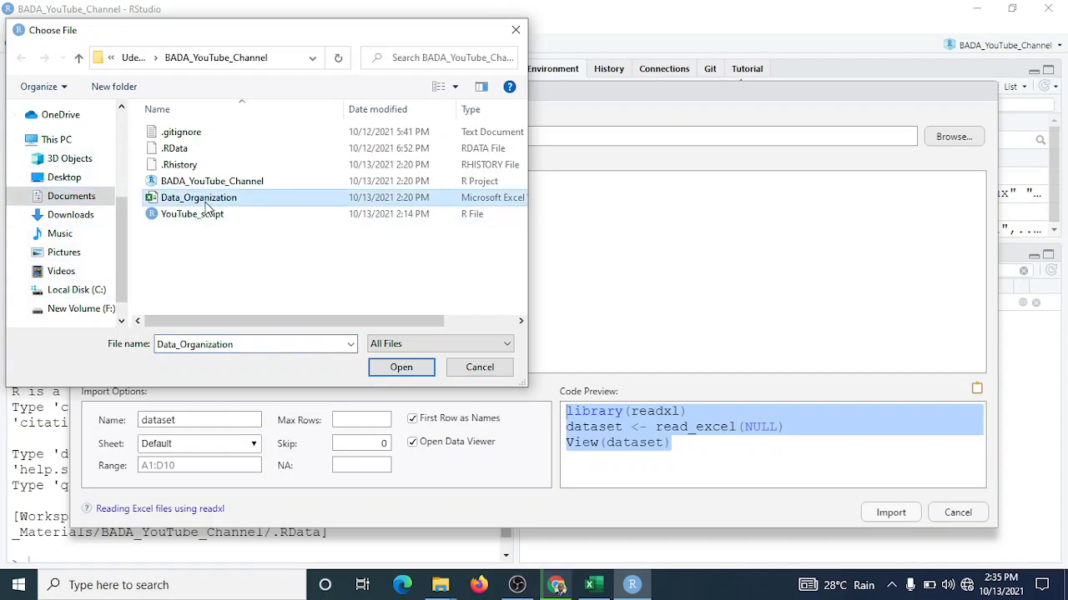
click(417, 373)
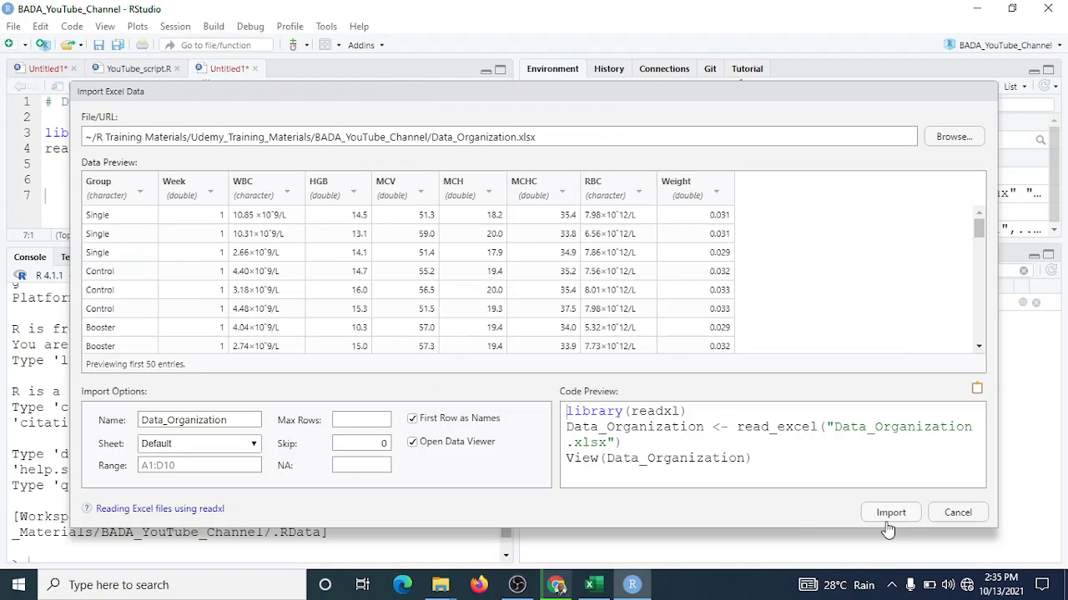
click(957, 513)
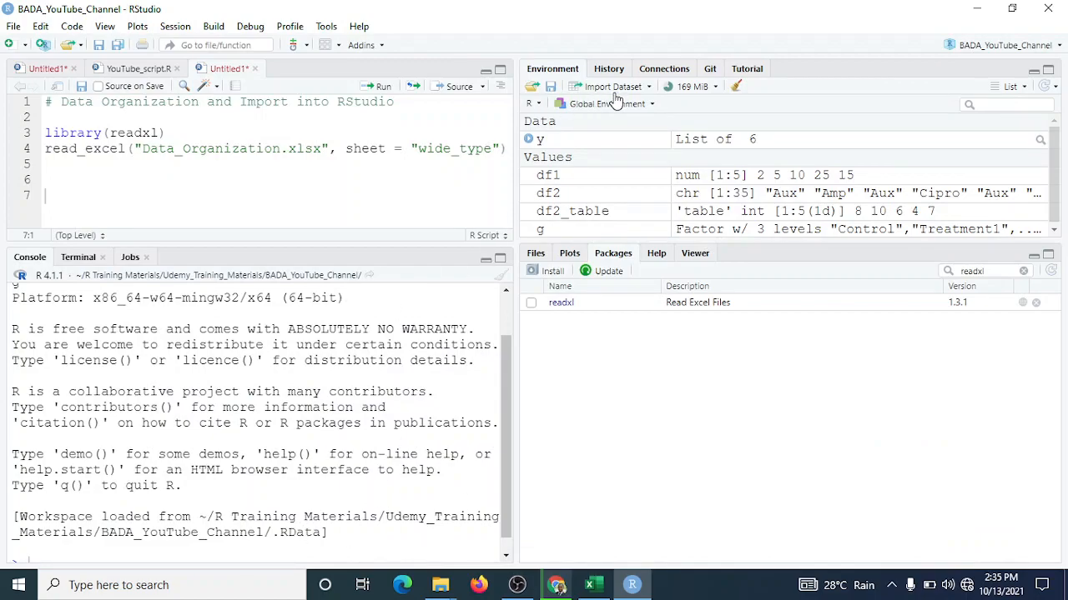
Start an Excel dataset import and choose the Data_Organization workbook from the BADA_YouTube_Channel folder
click(5, 27)
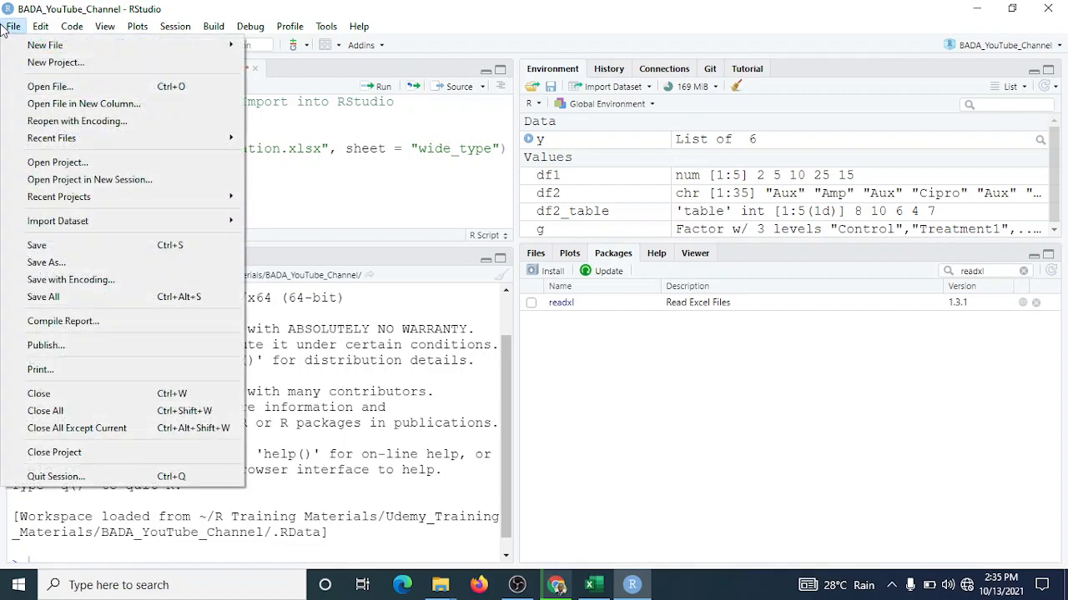
mouse_move(68, 220)
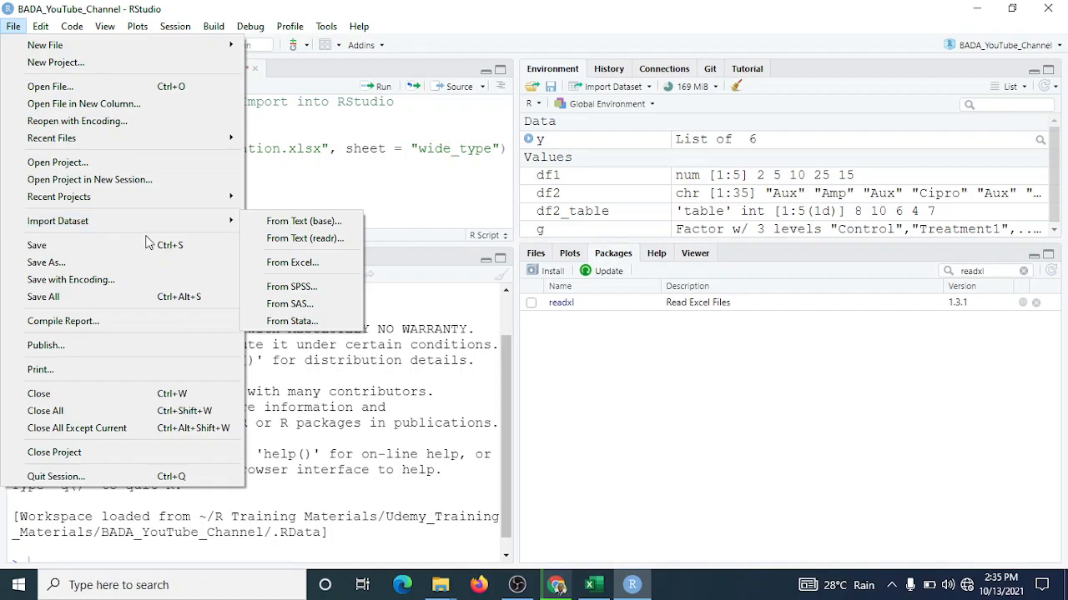
click(290, 264)
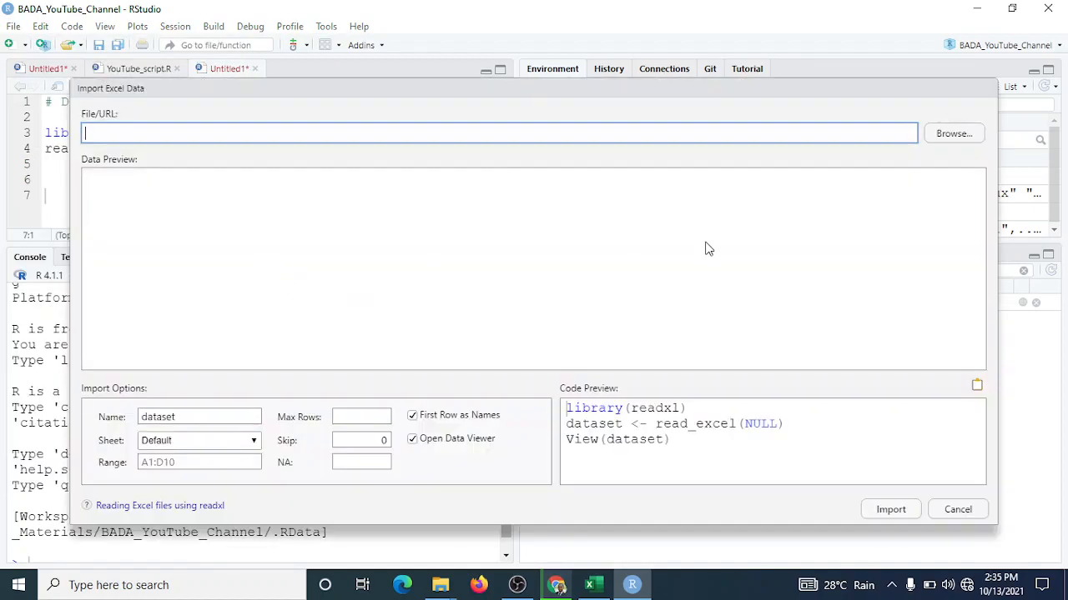
click(953, 135)
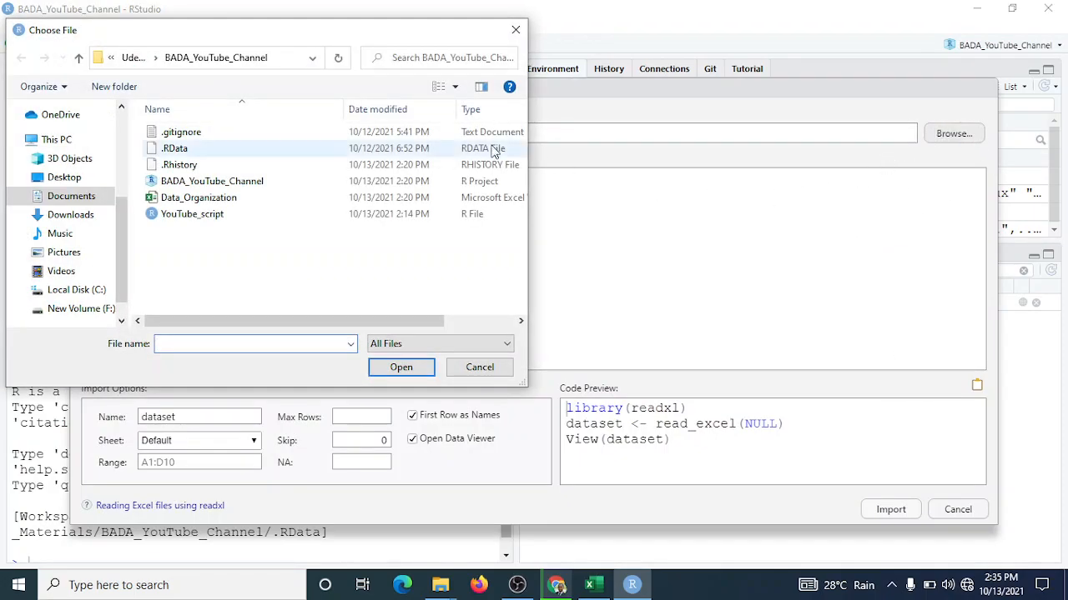
drag(358, 29, 554, 209)
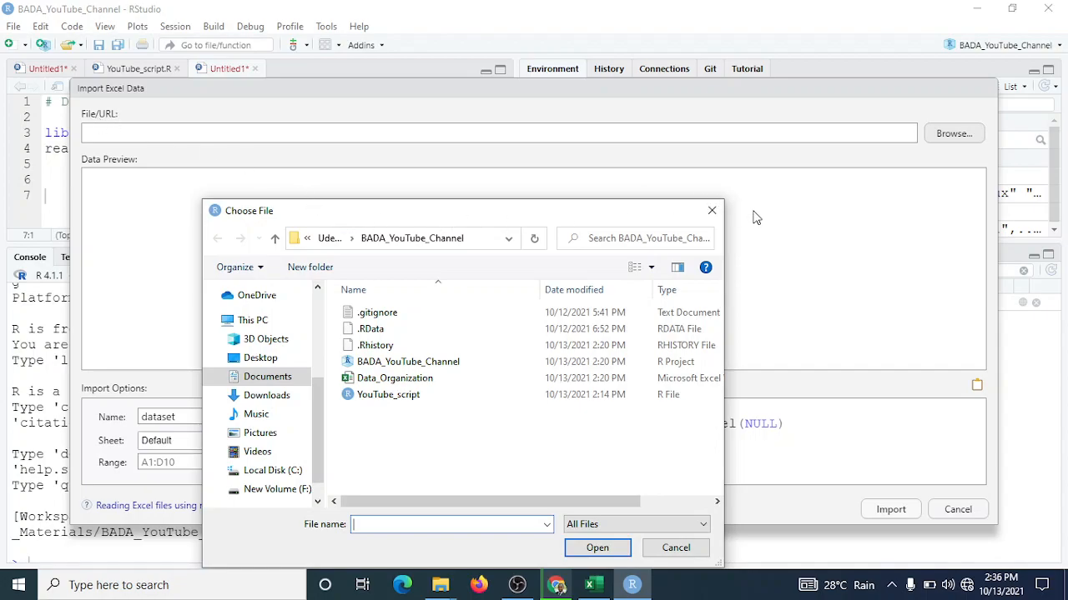
drag(620, 214, 621, 207)
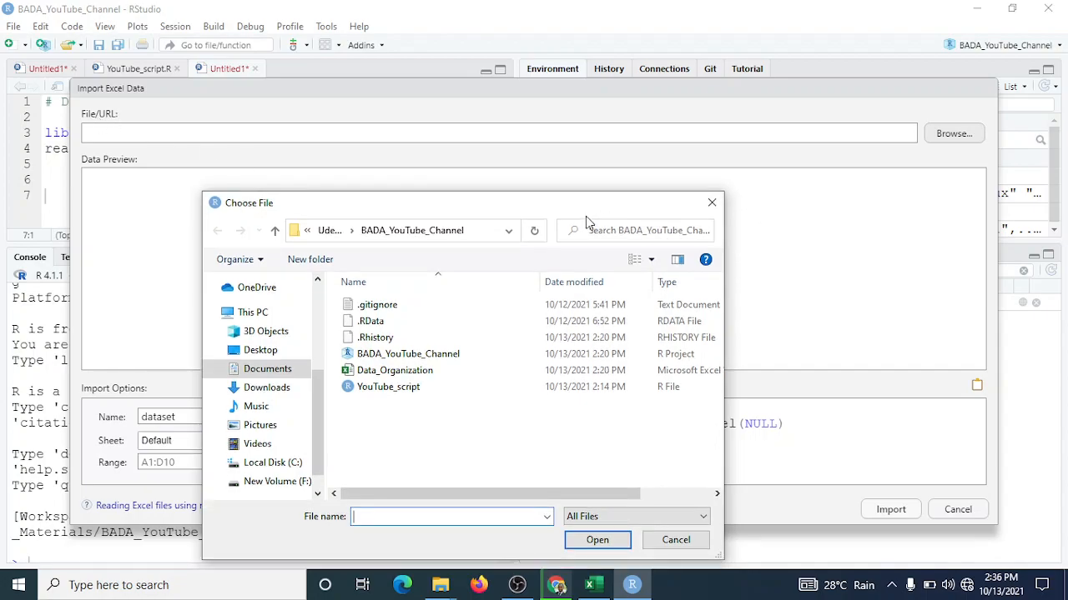
click(397, 377)
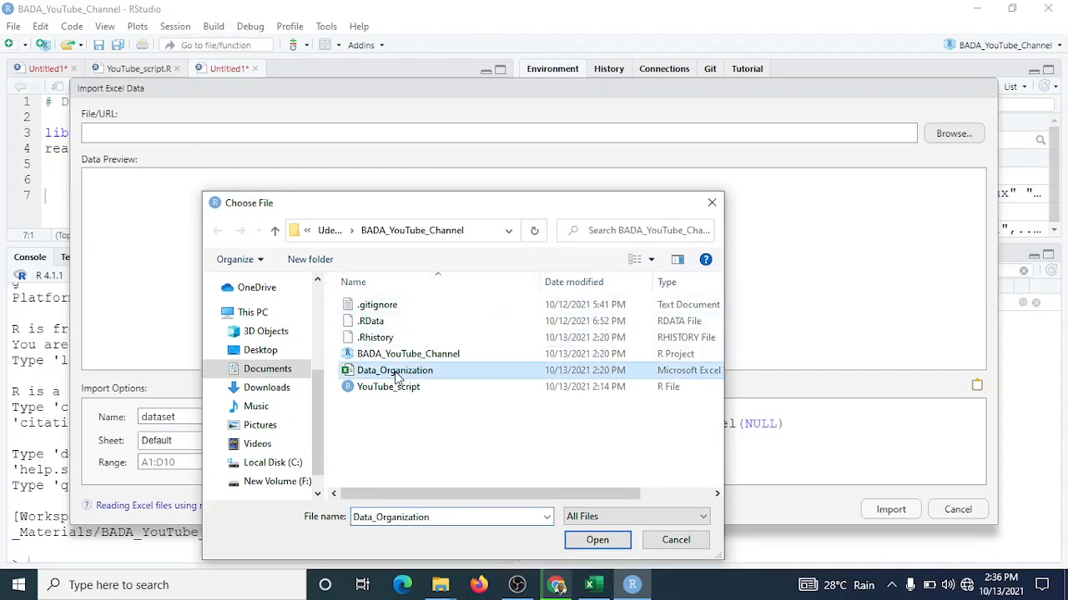
click(601, 542)
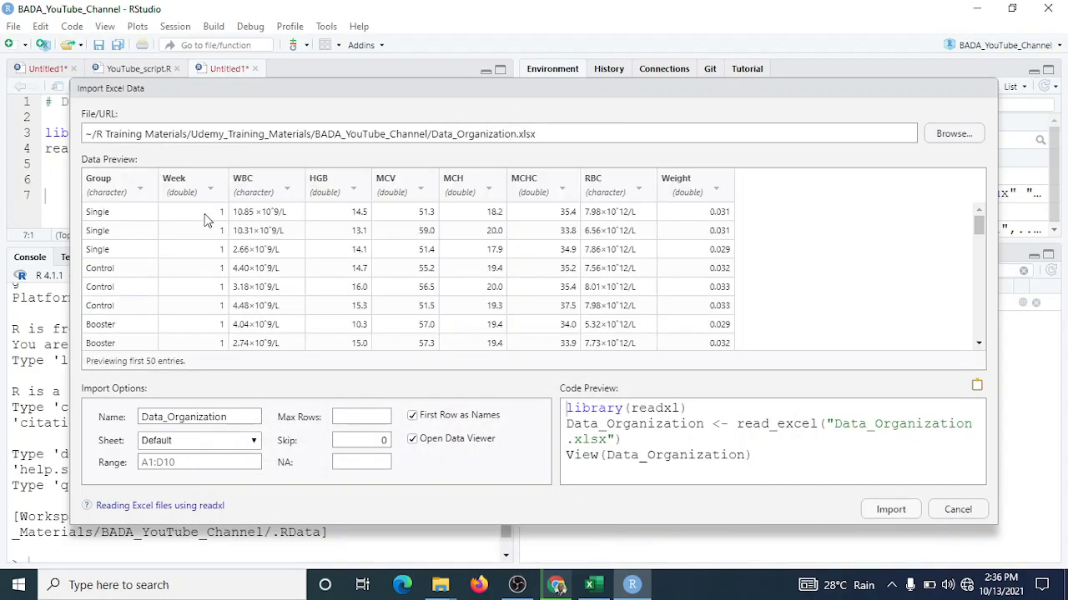
Set the sheet to wide_data and import the workbook's data
click(255, 442)
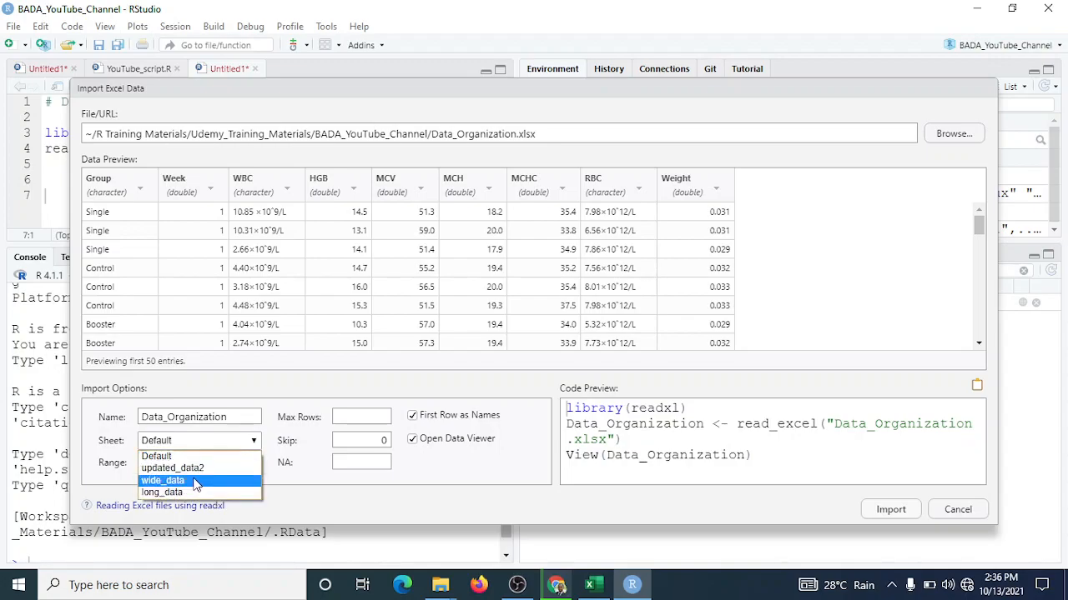
click(110, 444)
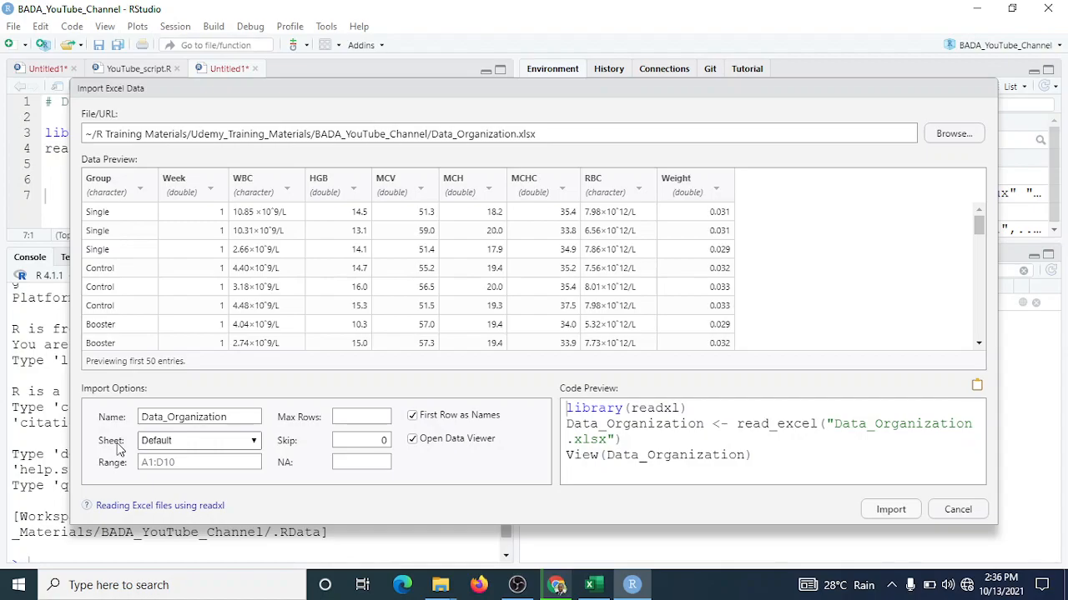
click(254, 444)
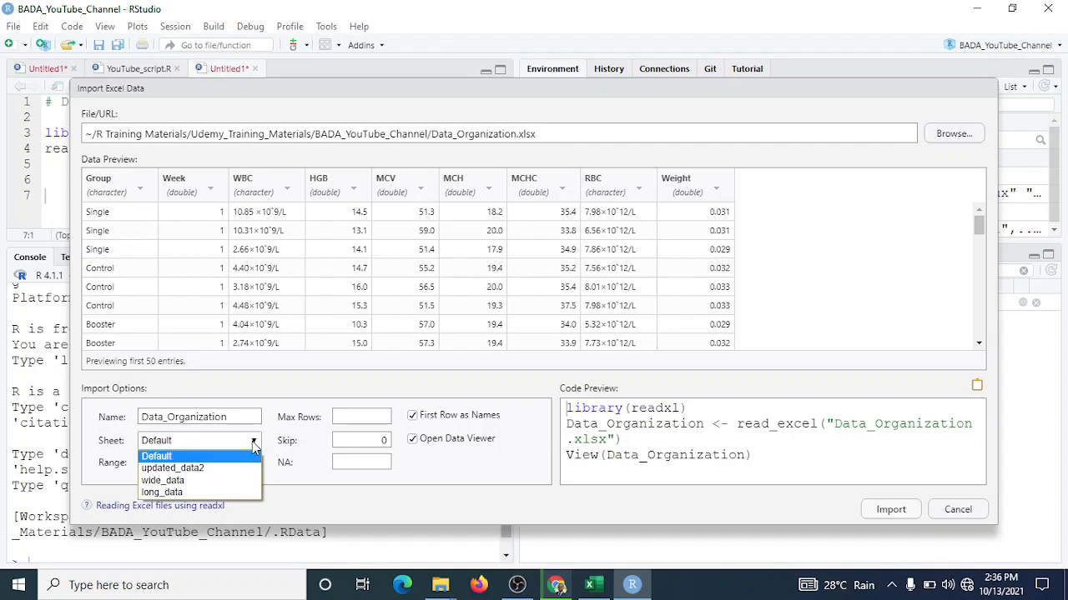
click(189, 484)
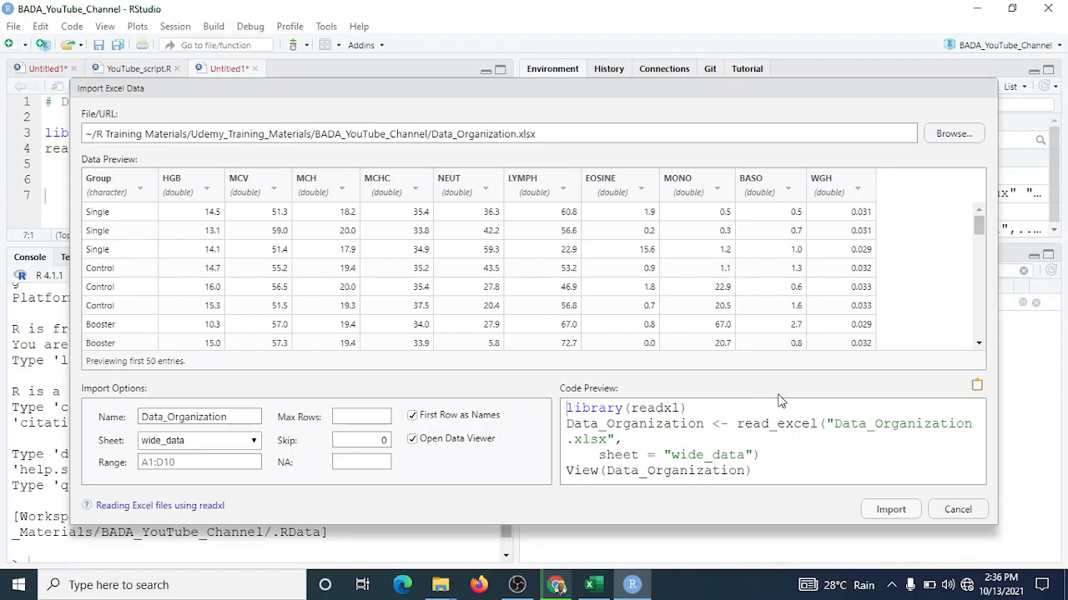
click(897, 511)
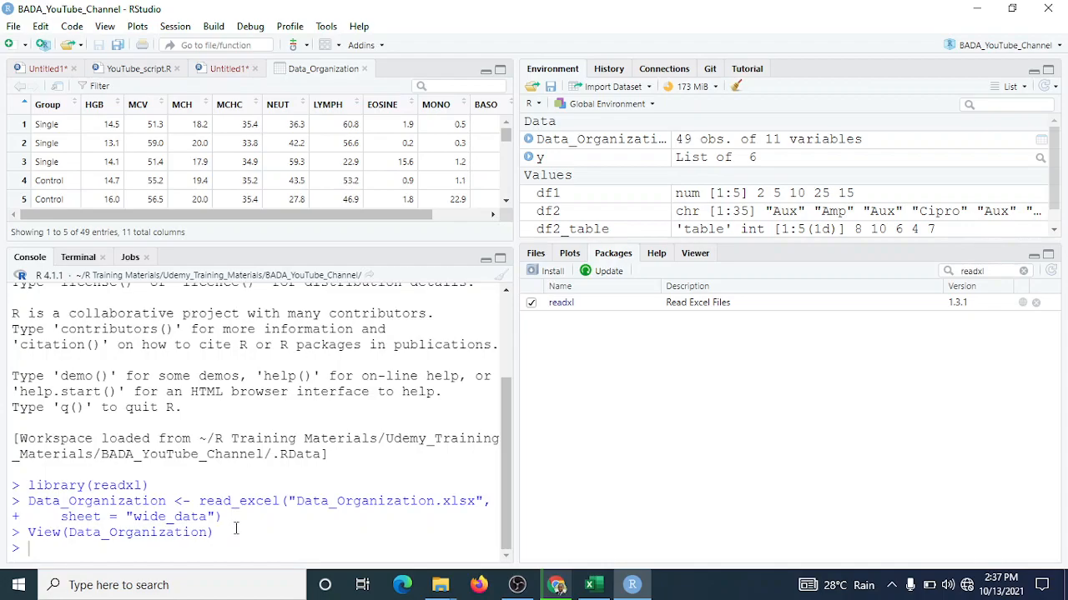
Copy the Data_Organization read_excel command from the console into line 7 of the untitled script
drag(224, 520, 28, 501)
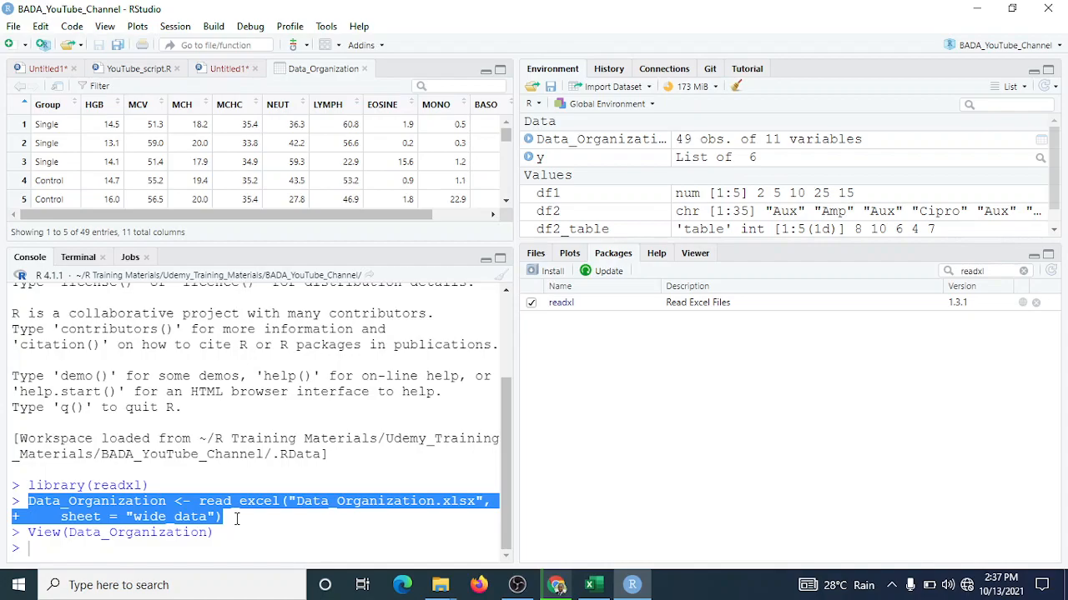
click(222, 73)
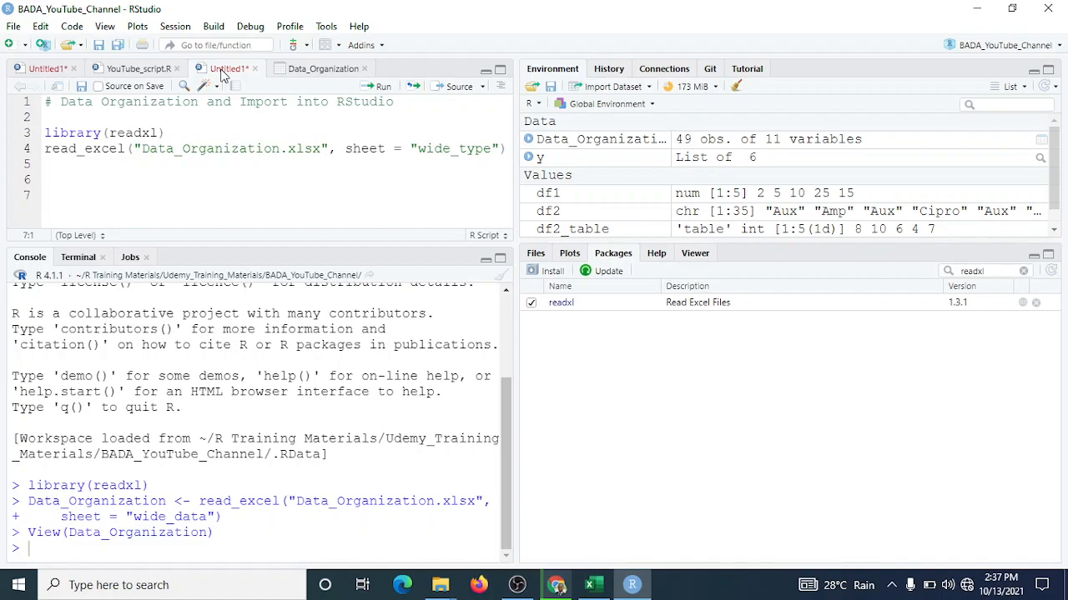
right_click(79, 190)
click(115, 236)
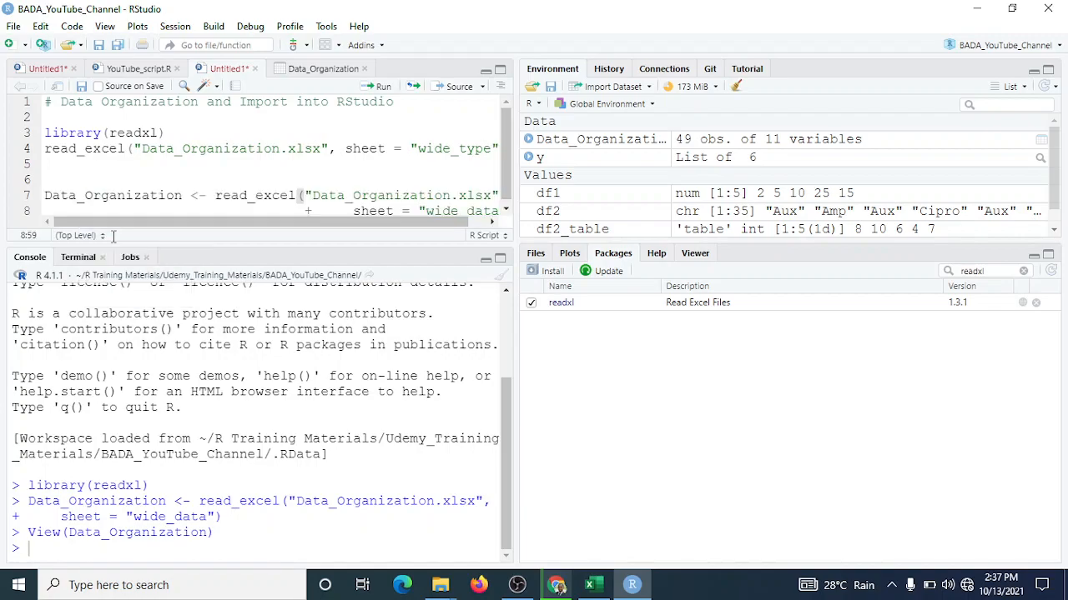
Rename the object assigned on line 7 to my_data and run the read_excel command
click(184, 196)
drag(184, 195, 44, 195)
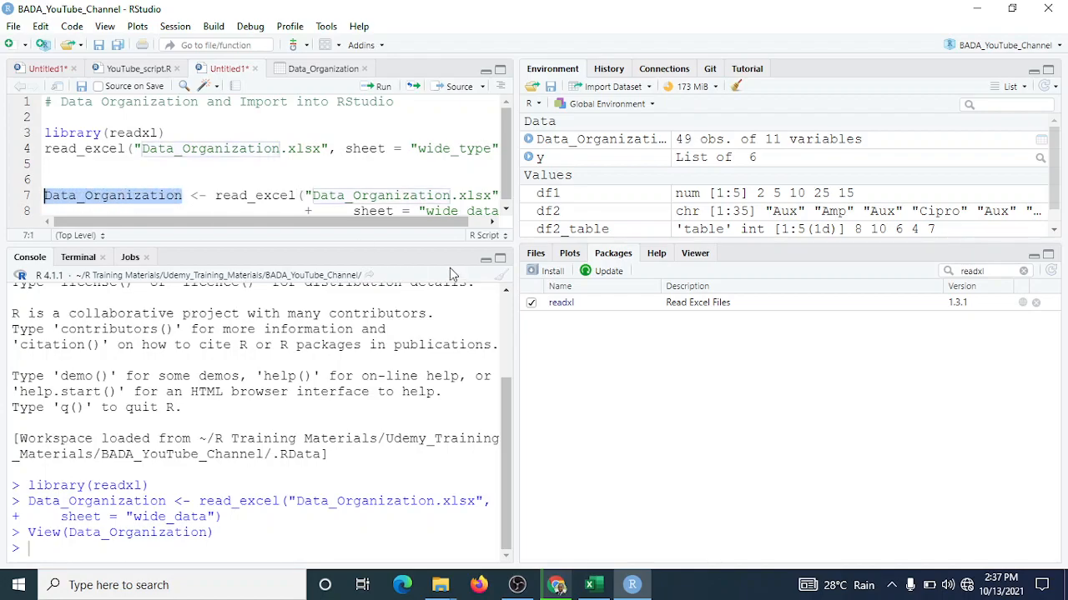
text(my_)
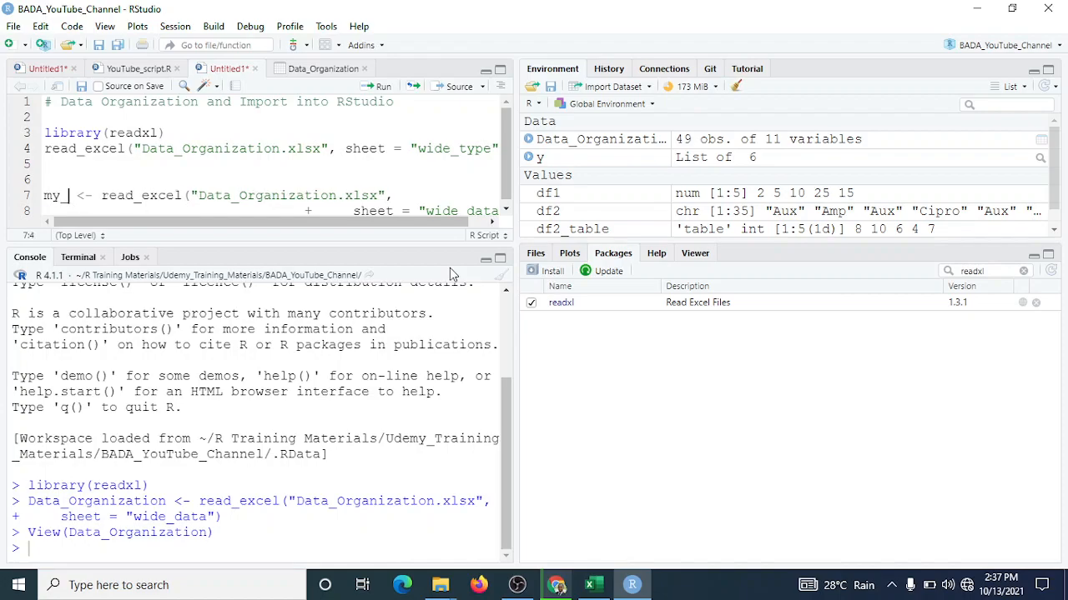
text(data)
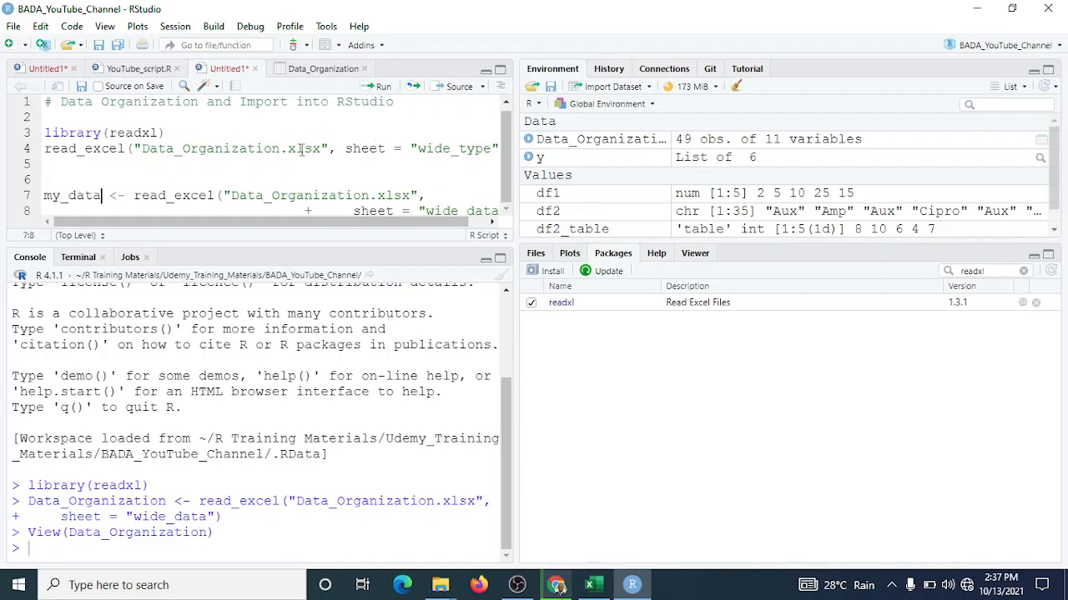
click(382, 87)
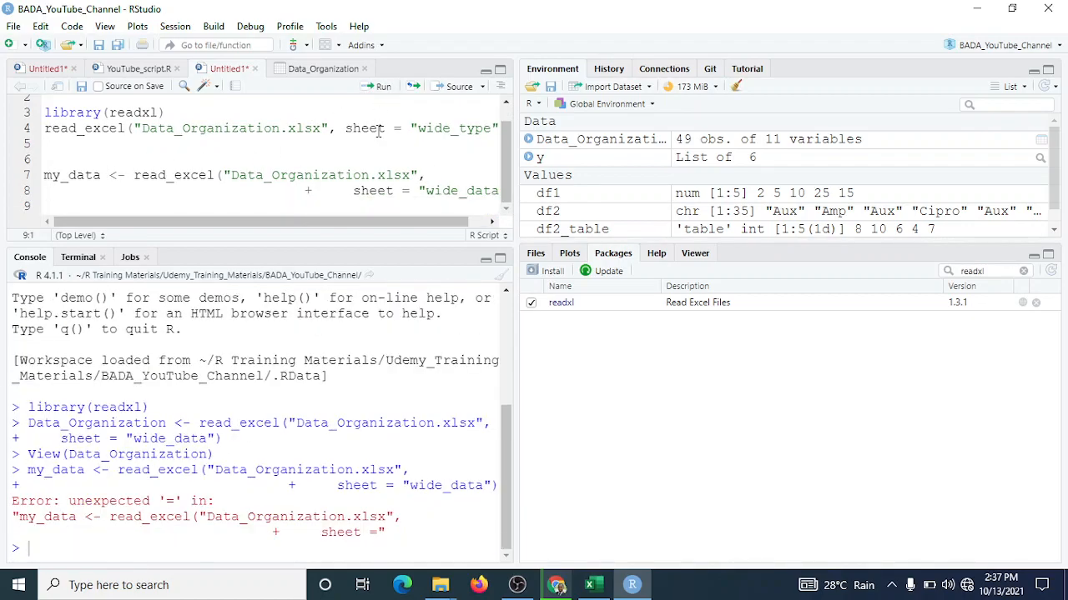
Remove the stray plus sign, extra letter and line break so the sheet argument follows the workbook name on line 7
click(321, 192)
key(BackSpace)
key(BackSpace)
drag(337, 191, 488, 191)
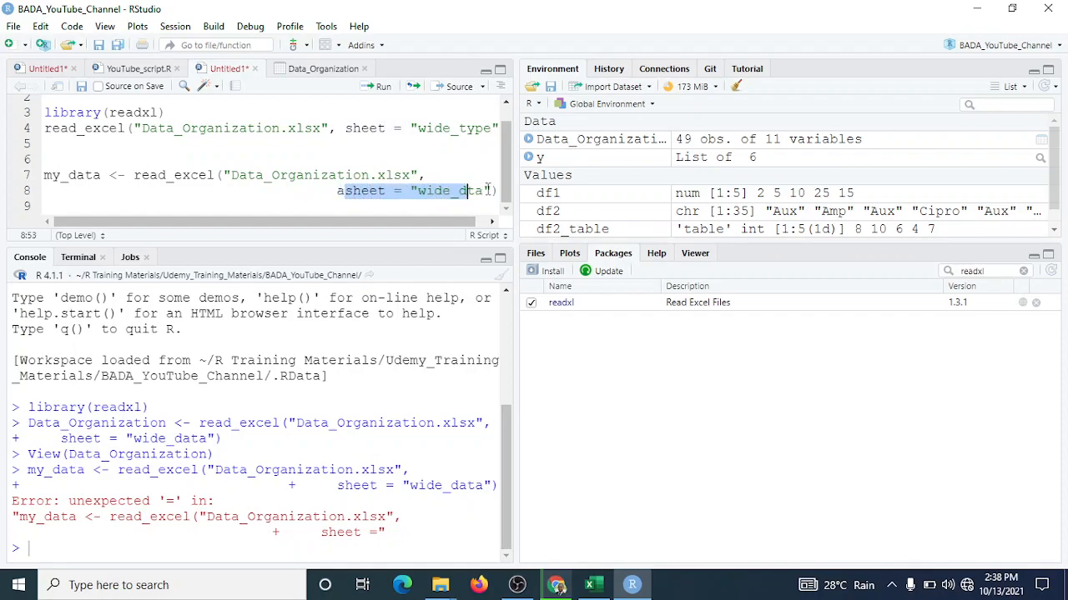
click(336, 191)
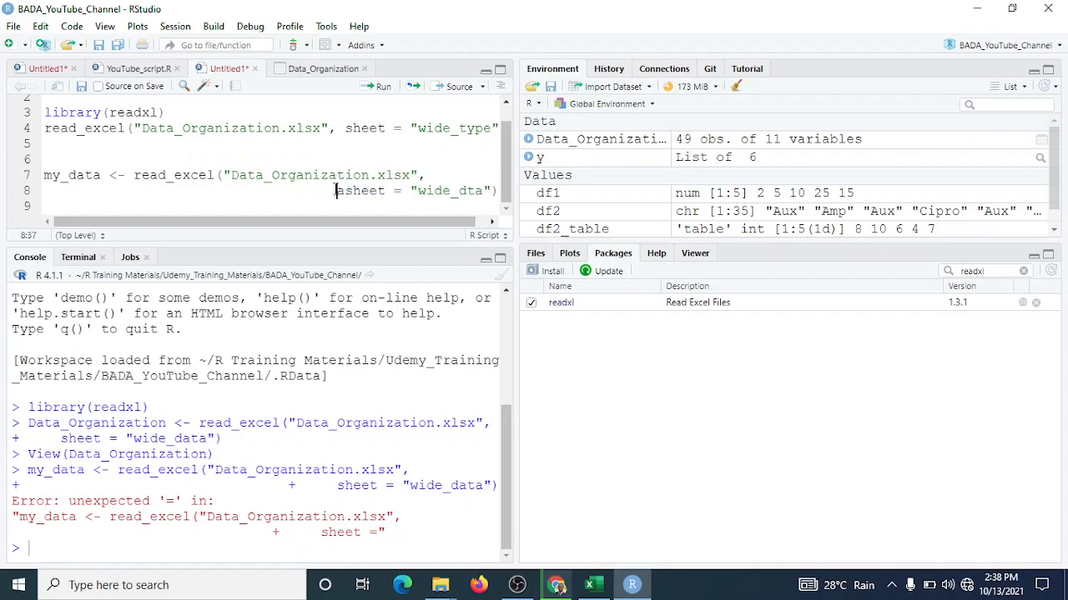
key(BackSpace)
key(BackSpace)
key(BackSpace)
key(BackSpace)
key(BackSpace)
key(BackSpace)
key(BackSpace)
key(BackSpace)
key(BackSpace)
key(BackSpace)
key(BackSpace)
key(BackSpace)
key(BackSpace)
key(BackSpace)
key(BackSpace)
key(BackSpace)
key(BackSpace)
key(BackSpace)
key(BackSpace)
key(BackSpace)
key(BackSpace)
key(BackSpace)
key(BackSpace)
key(BackSpace)
key(BackSpace)
key(BackSpace)
key(BackSpace)
key(BackSpace)
key(BackSpace)
key(BackSpace)
key(BackSpace)
key(BackSpace)
key(BackSpace)
key(BackSpace)
key(BackSpace)
key(BackSpace)
key(BackSpace)
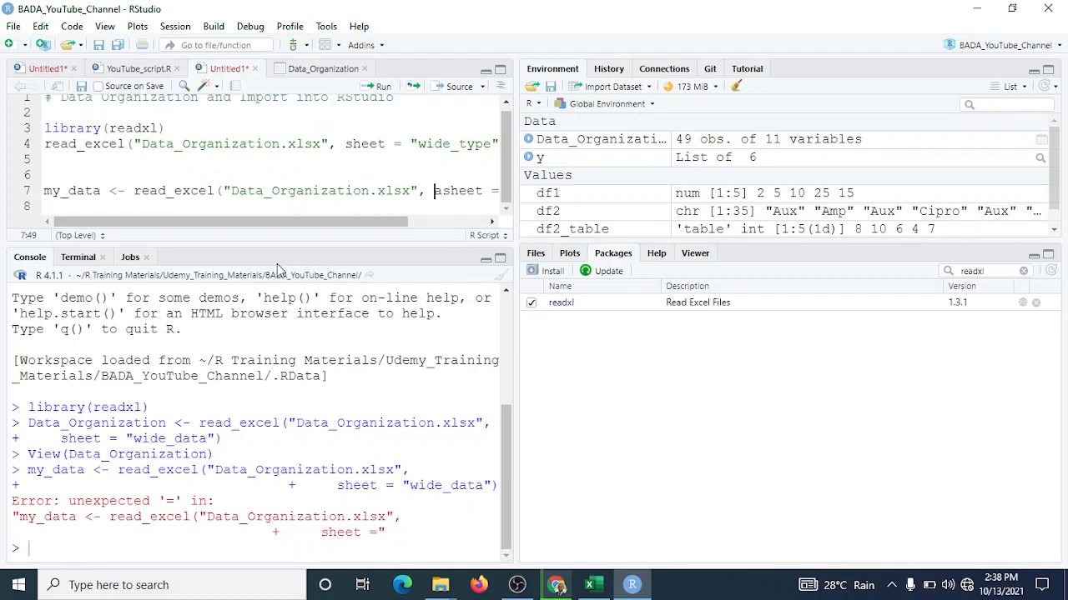
drag(277, 224, 317, 225)
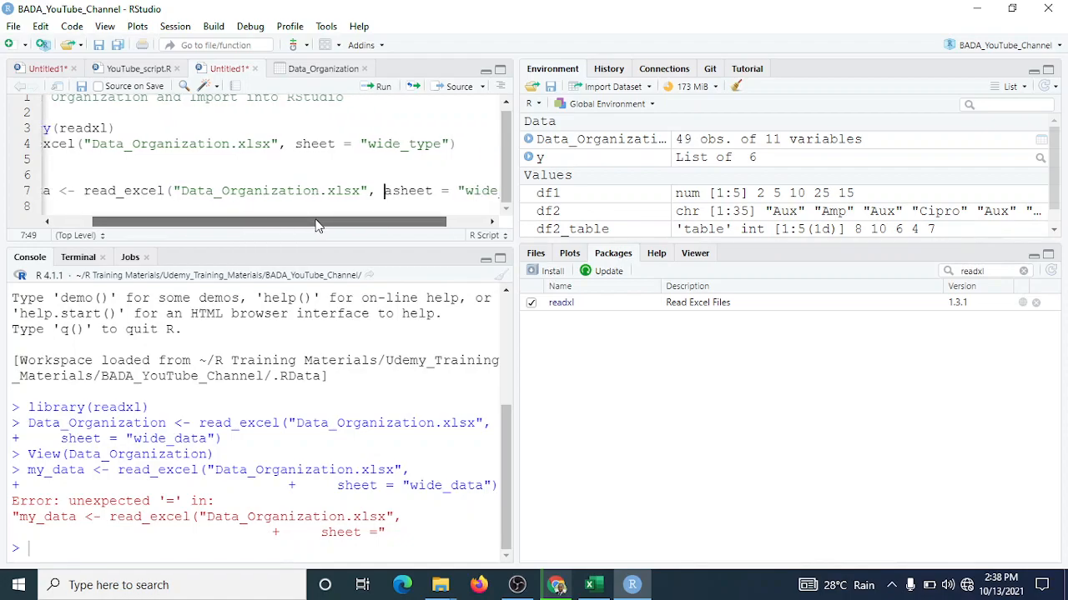
key(BackSpace)
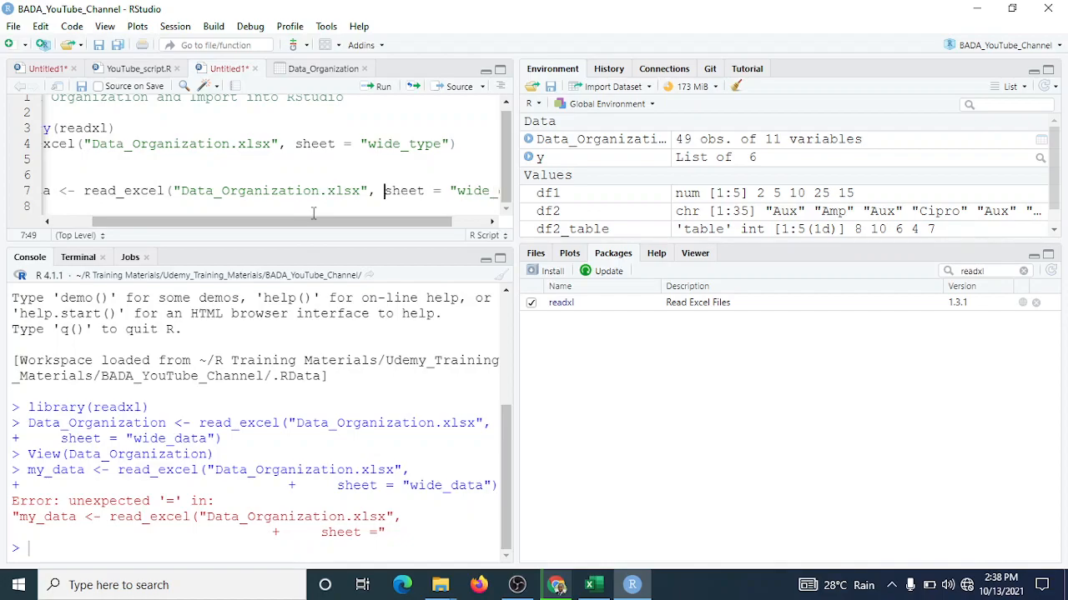
Try to run the joined my_data read_excel command on line 7 of the script
drag(350, 222, 445, 229)
click(492, 193)
key(Right)
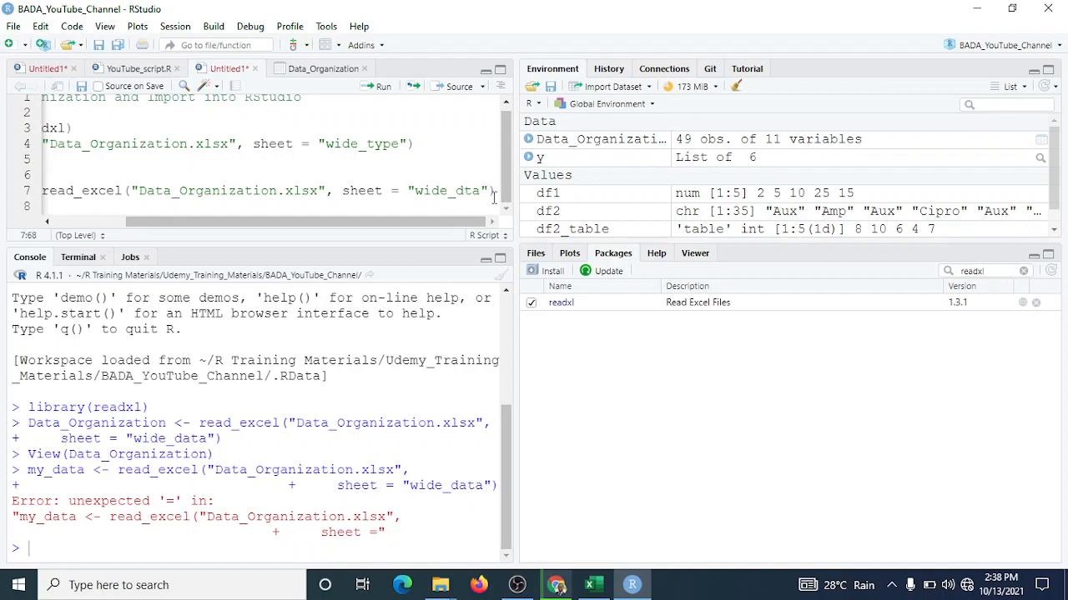
click(384, 90)
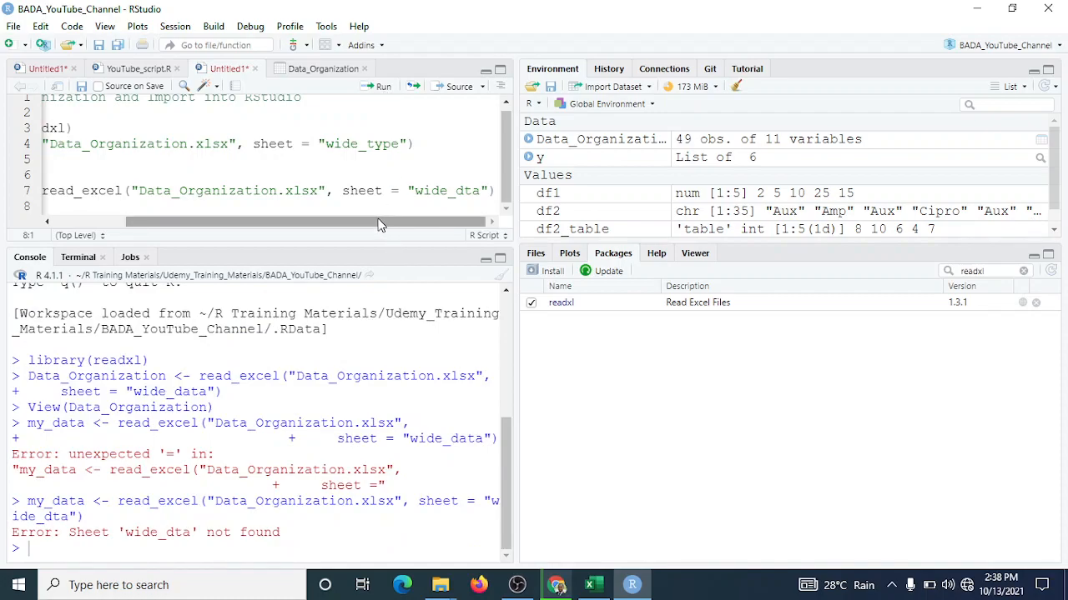
Correct the sheet name on line 7 to "wide_data" and run the my_data read_excel command
click(464, 191)
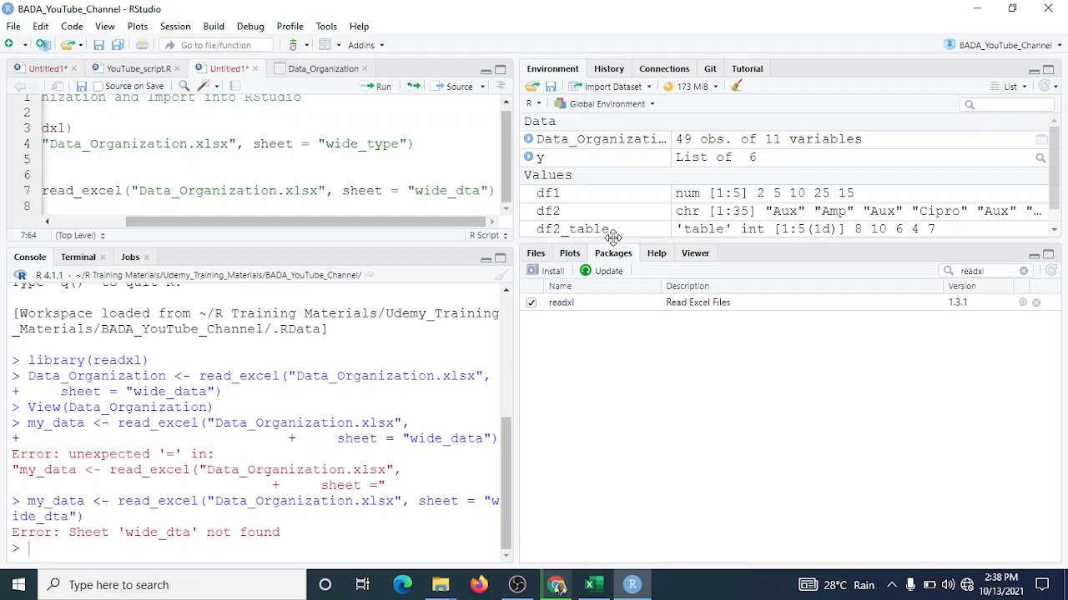
text(a)
drag(422, 221, 500, 220)
click(497, 191)
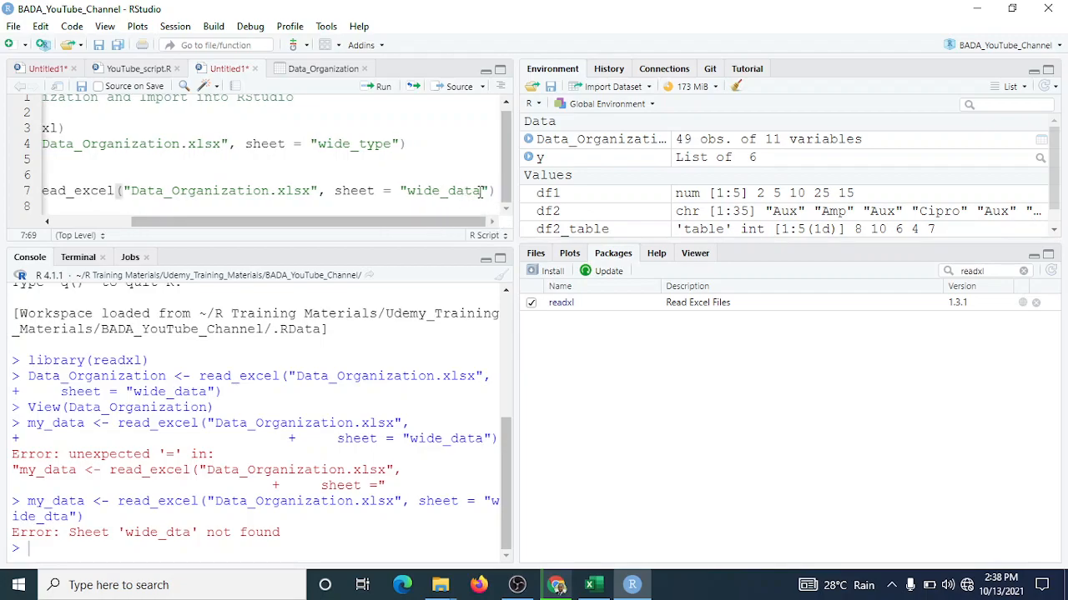
click(382, 88)
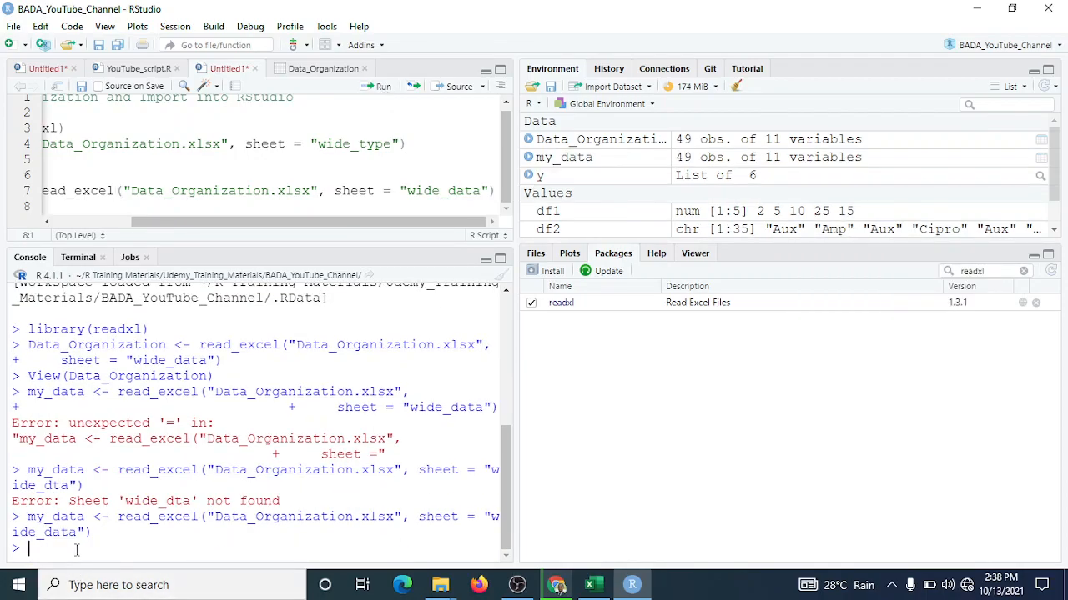
Run View(my_data) in the console to open the imported data, and enlarge the data viewer pane vertically
drag(226, 223, 15, 241)
text(View)
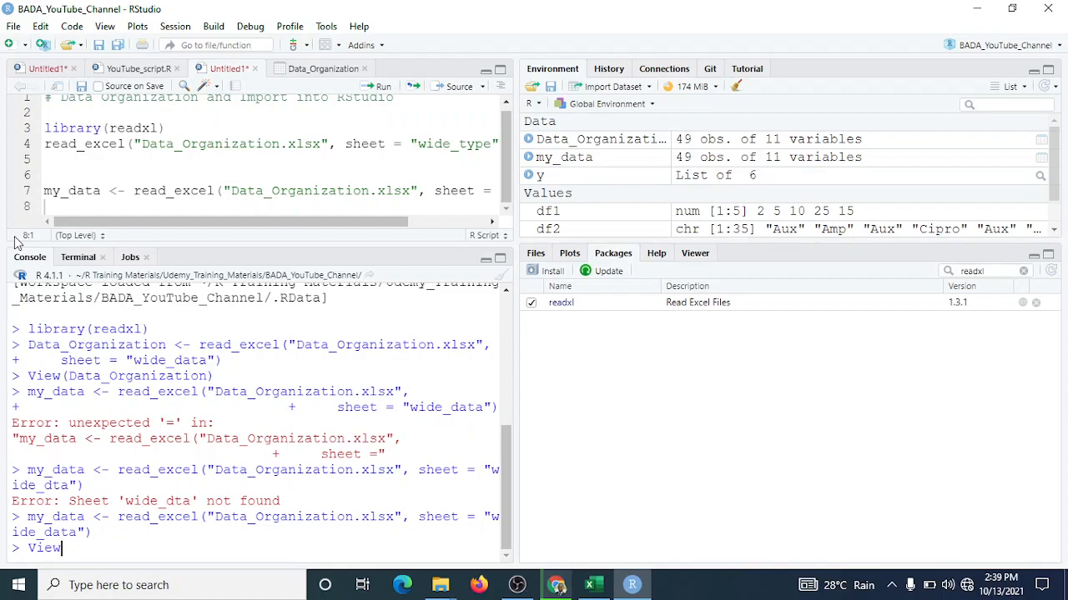
double_click(101, 190)
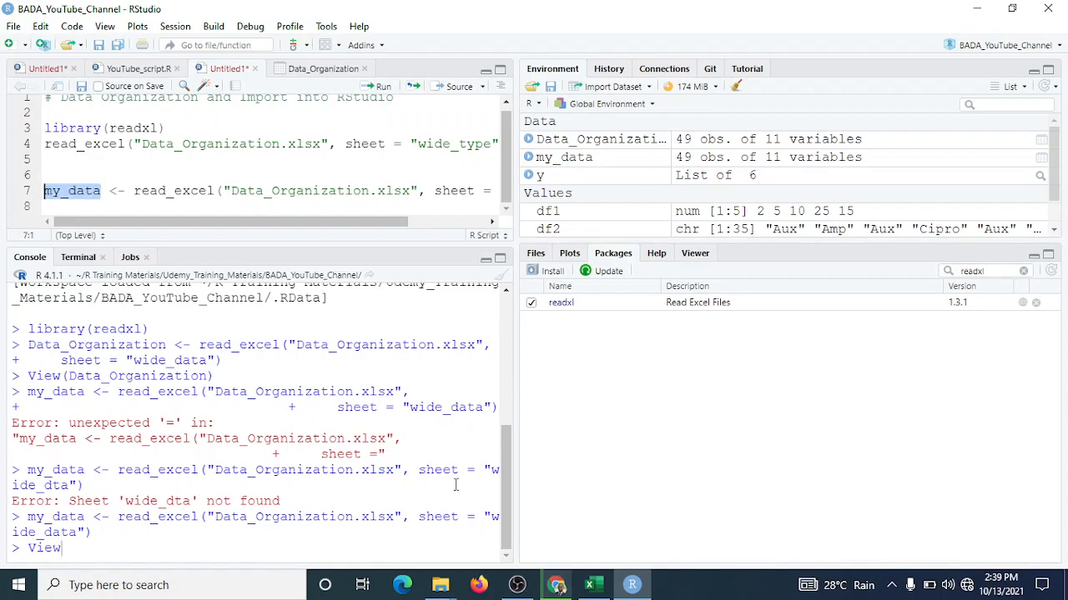
text((my)
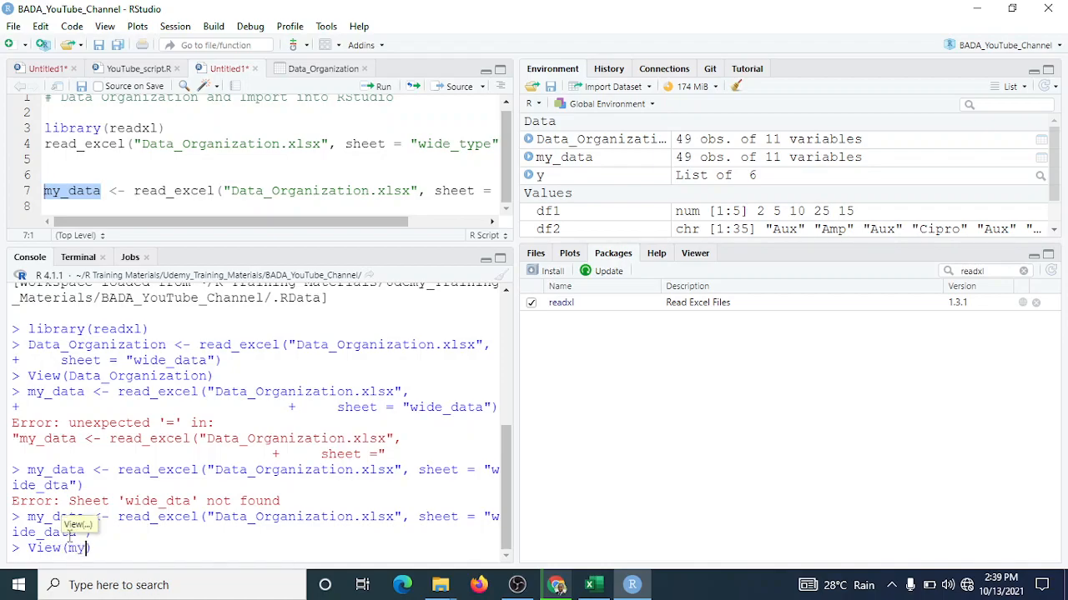
text(_data)
key(Return)
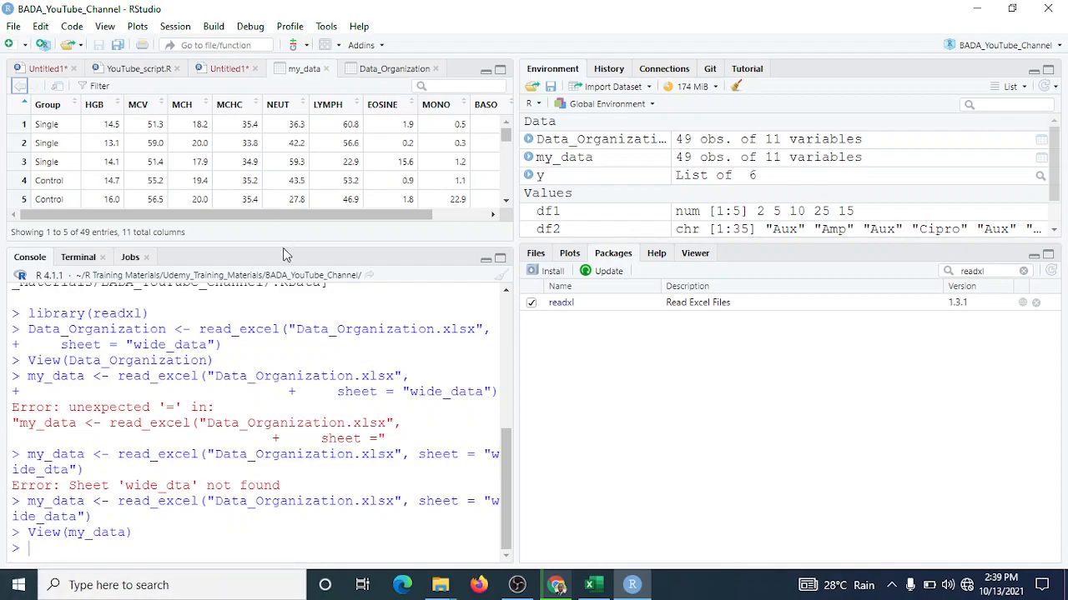
drag(284, 244, 286, 332)
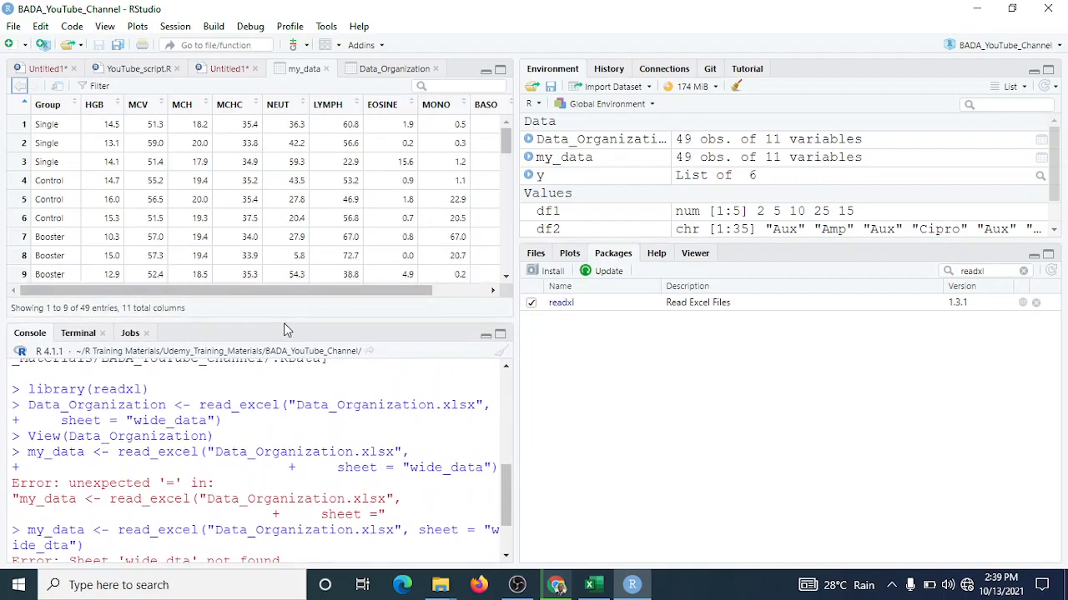